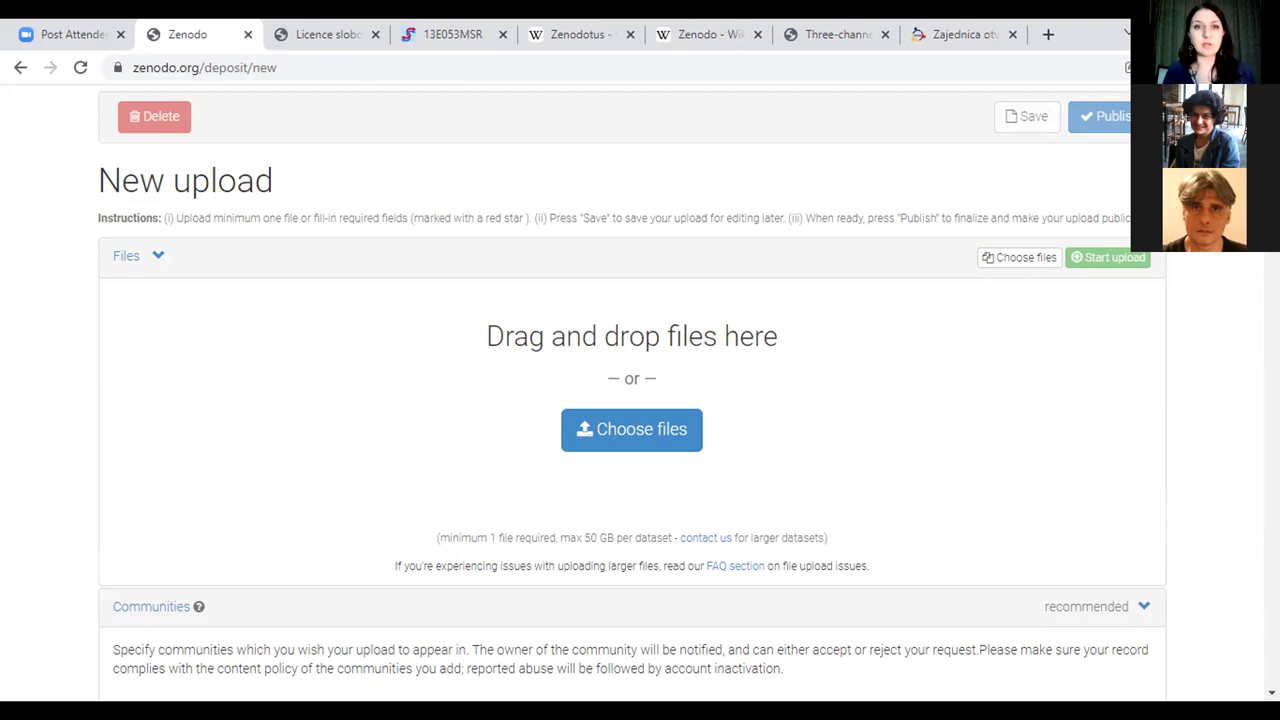
Step: Choose the MNR-2021-2 presentation PDF as the file for the new record and upload it
click(643, 437)
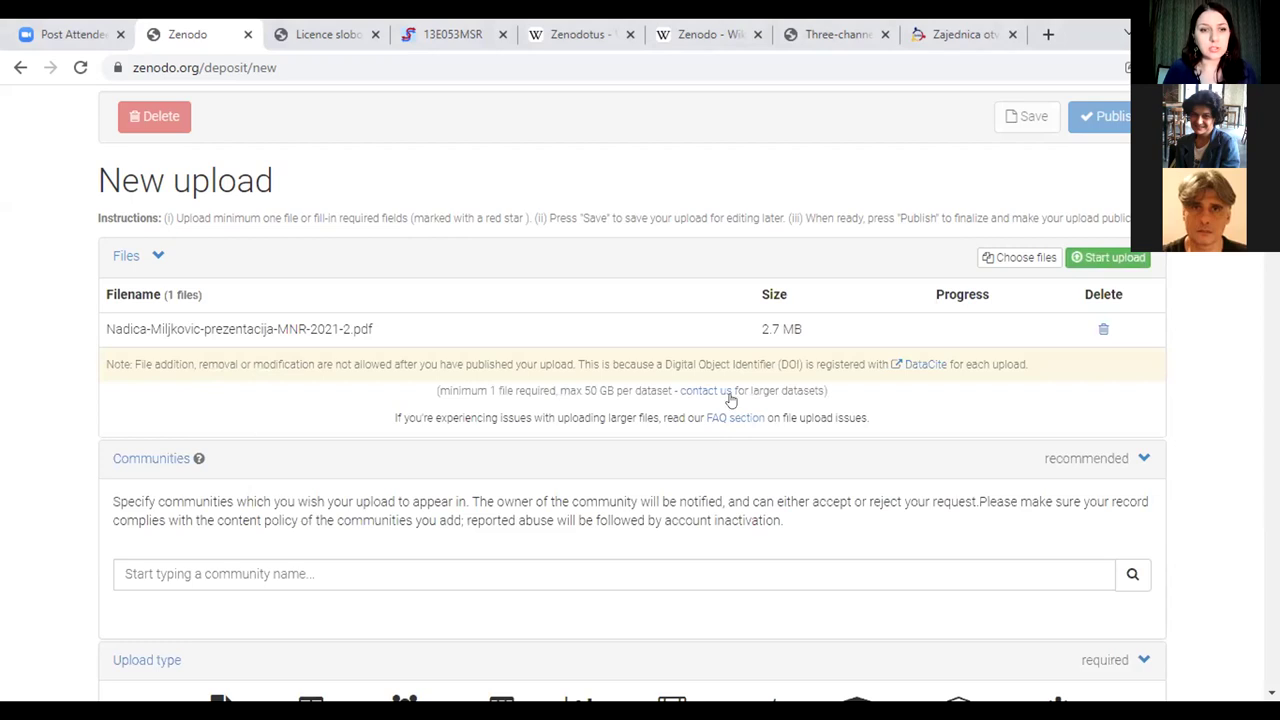
click(1013, 263)
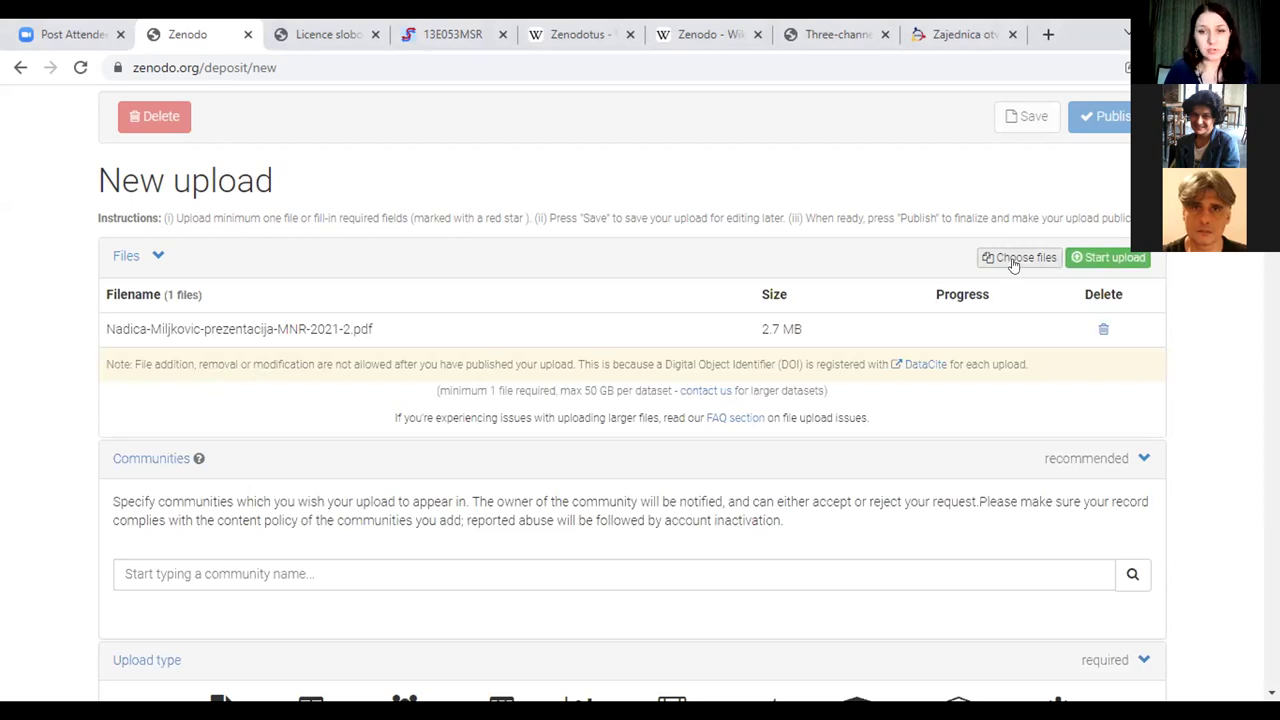
click(1115, 258)
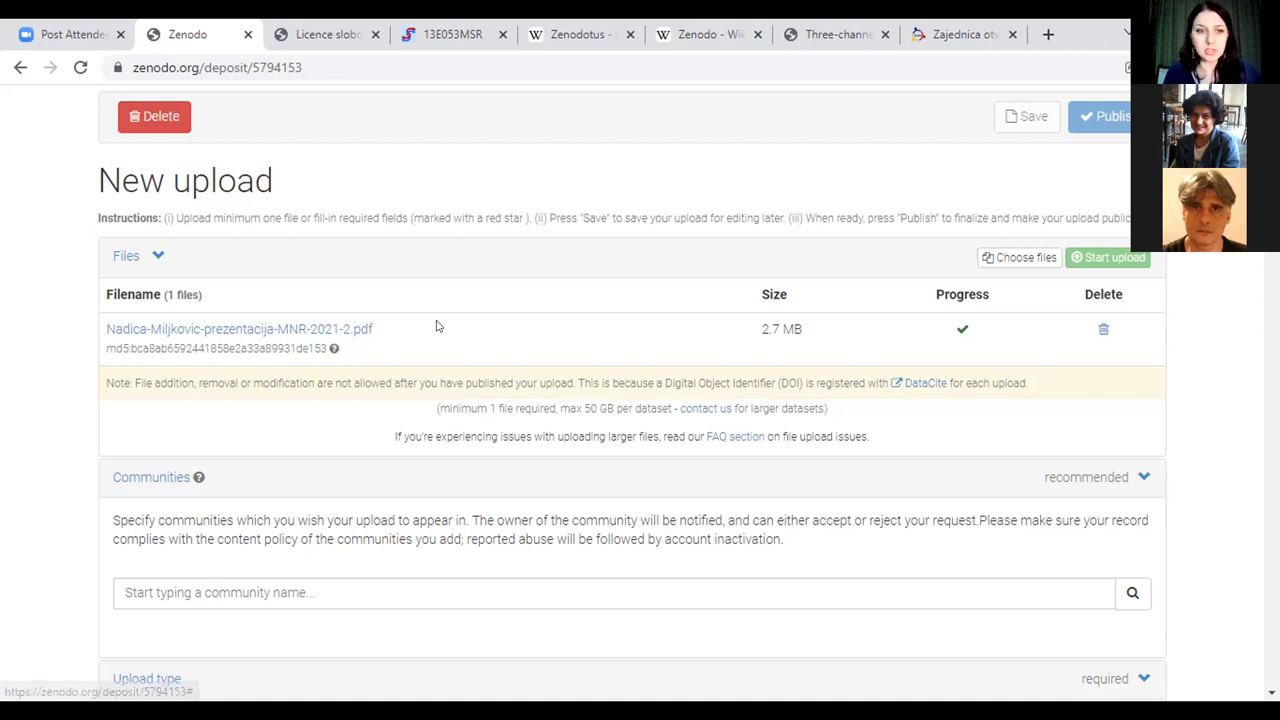
Step: Open the uploaded presentation PDF to check its content, and return to the upload form
right_click(339, 335)
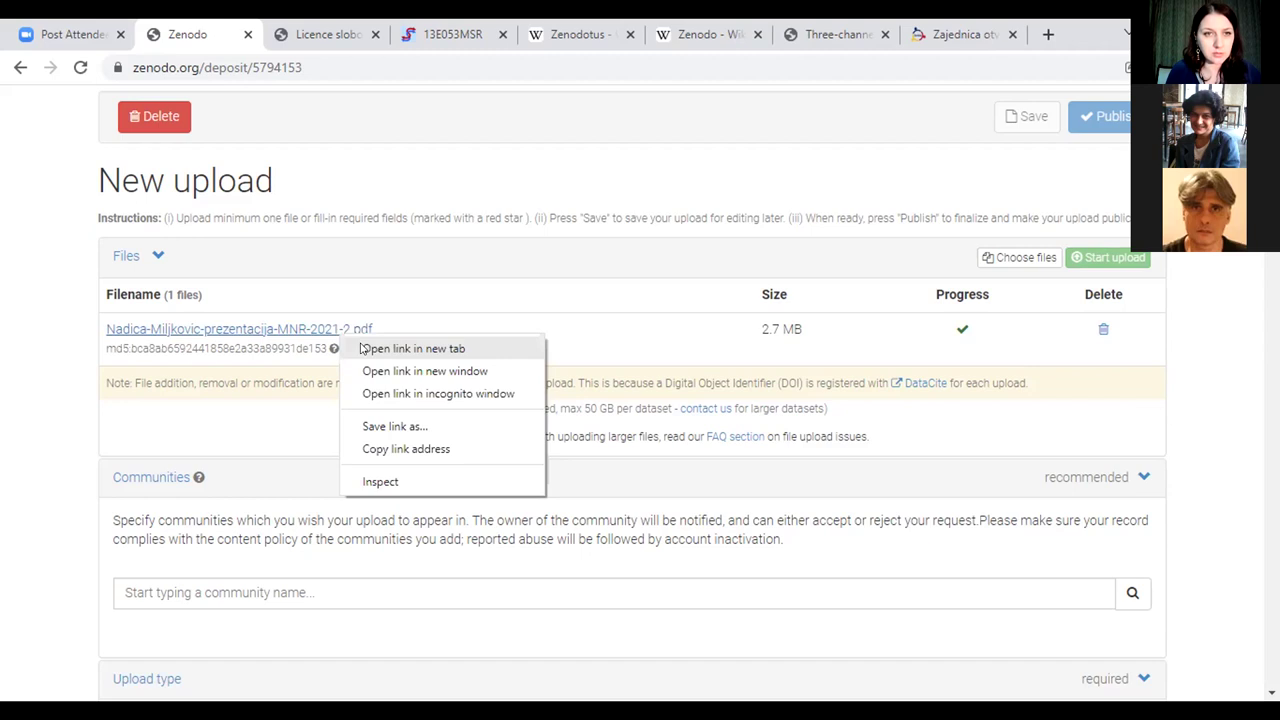
click(364, 348)
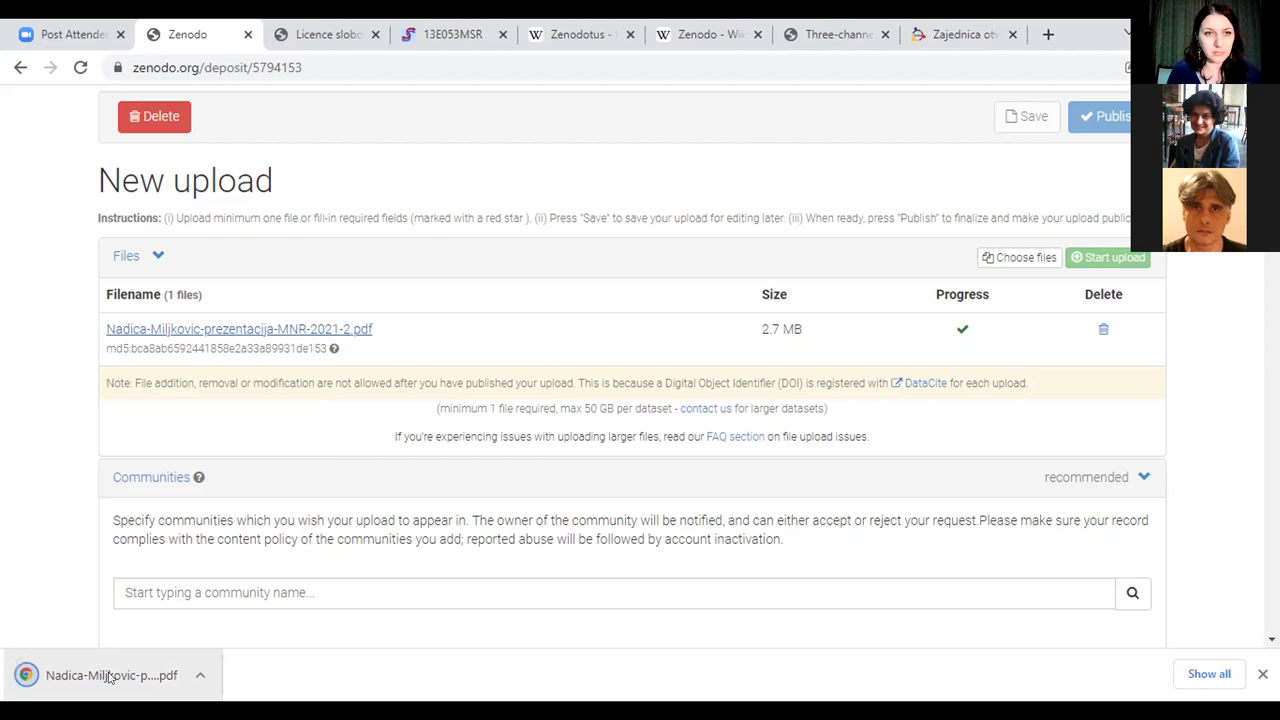
click(110, 677)
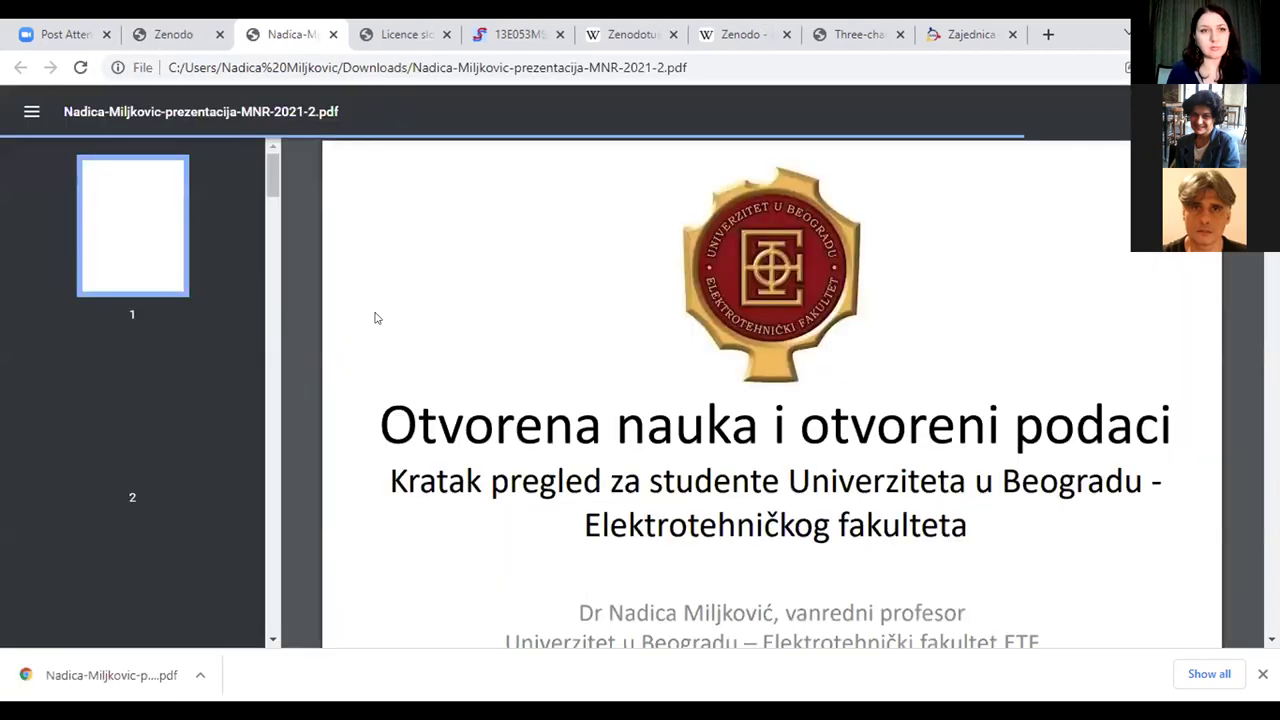
key(ctrl+shift+Tab)
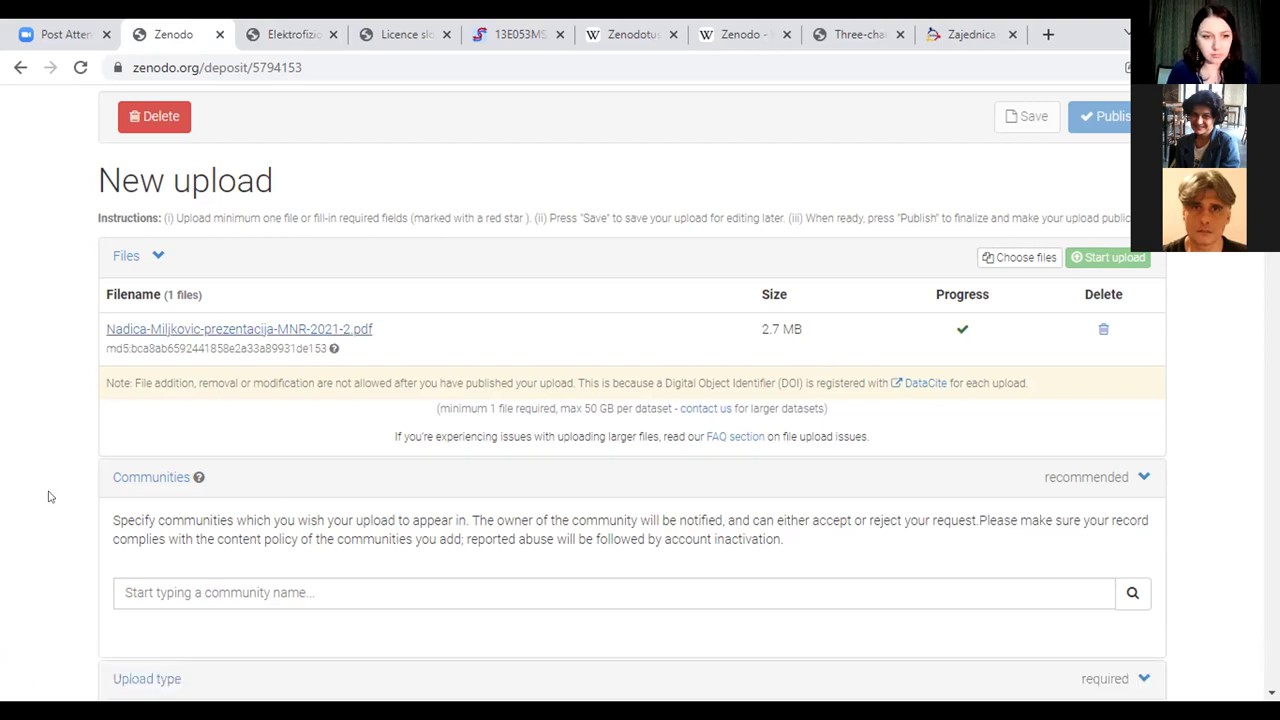
Step: Search the communities for "oscs" and add Zajednica otvorene nauke Srbije OSCS to the upload
scroll(48, 496, down, 2)
scroll(48, 496, down, 1)
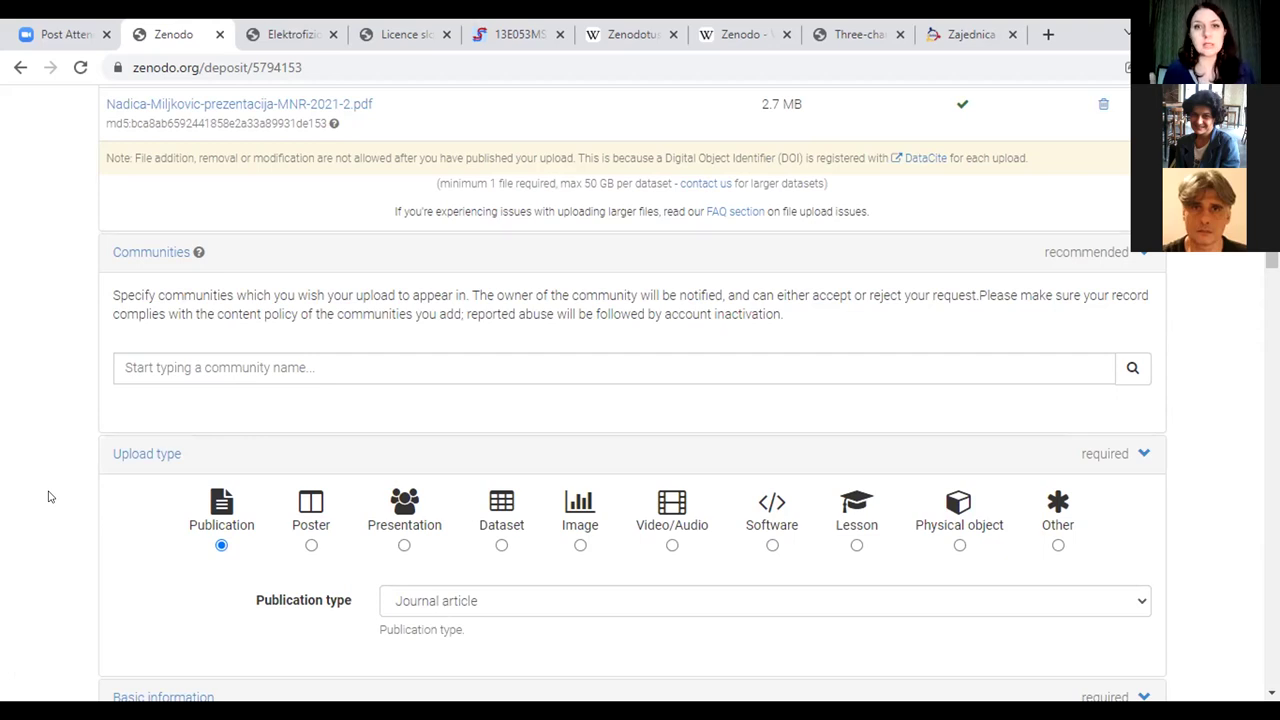
click(415, 362)
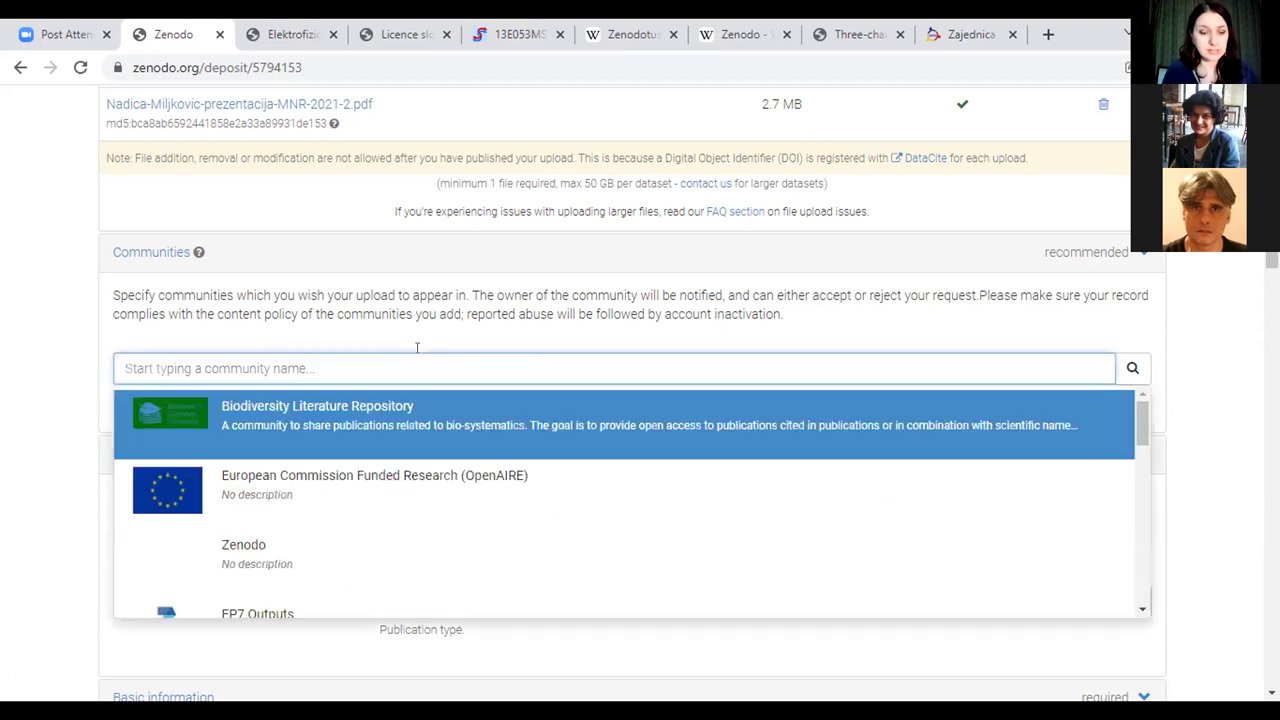
text(oscs)
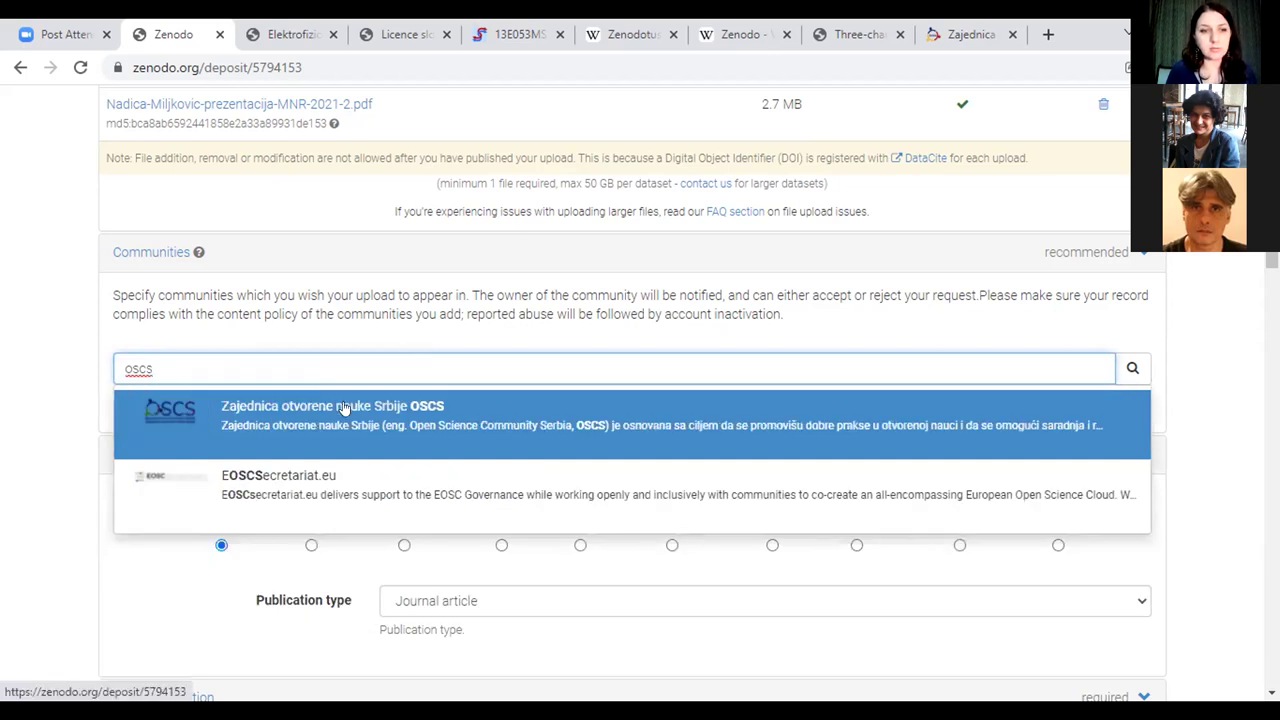
click(165, 395)
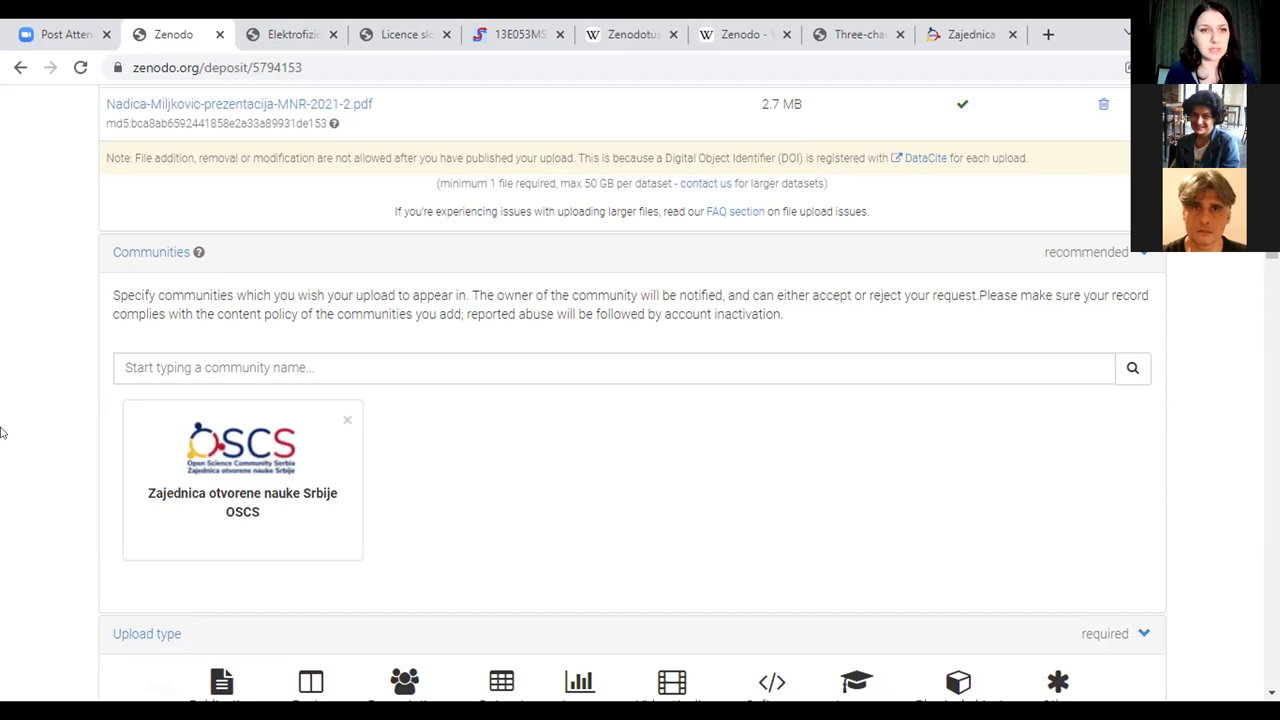
Step: Review the available publication types and set the upload type to Presentation
scroll(30, 428, down, 1)
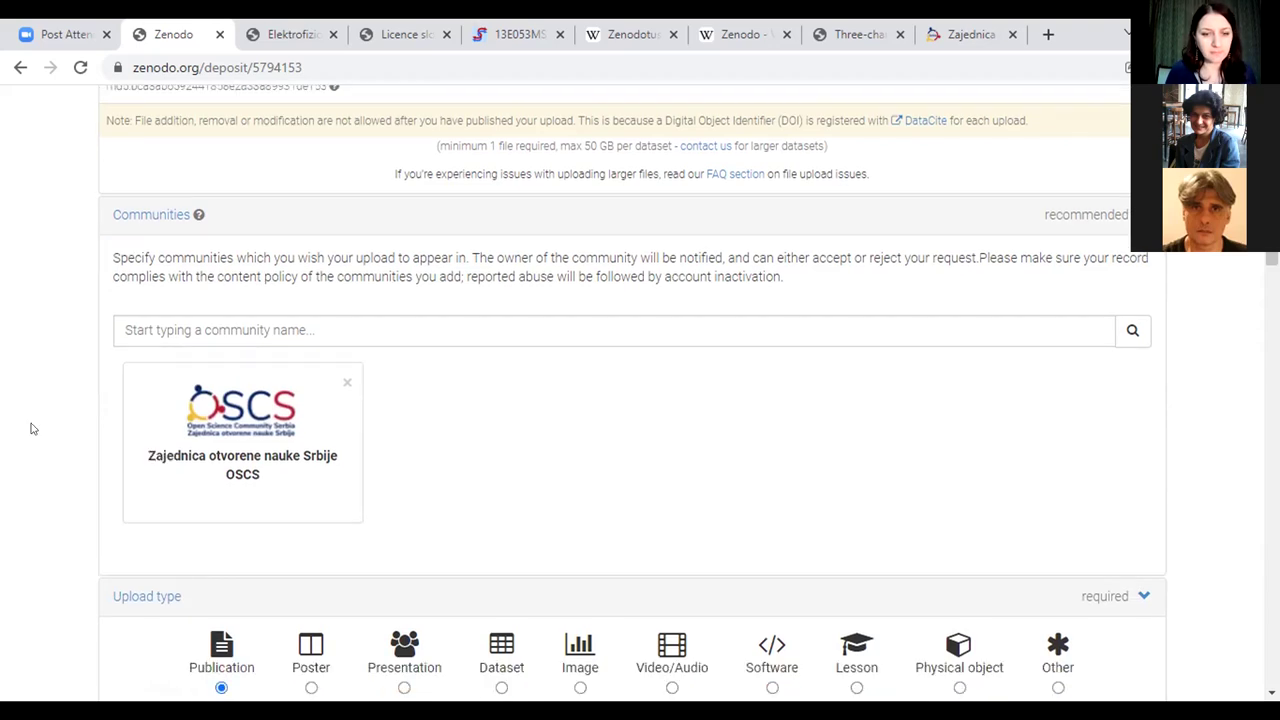
scroll(30, 428, down, 3)
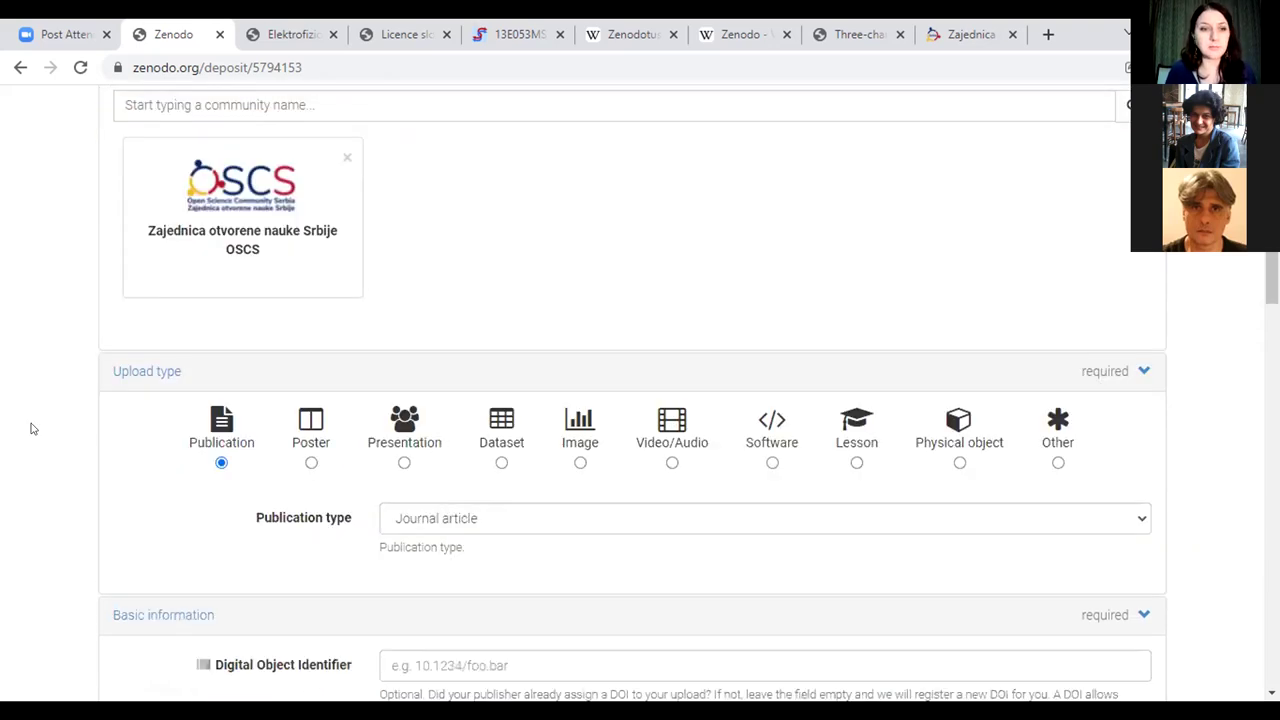
scroll(30, 428, down, 1)
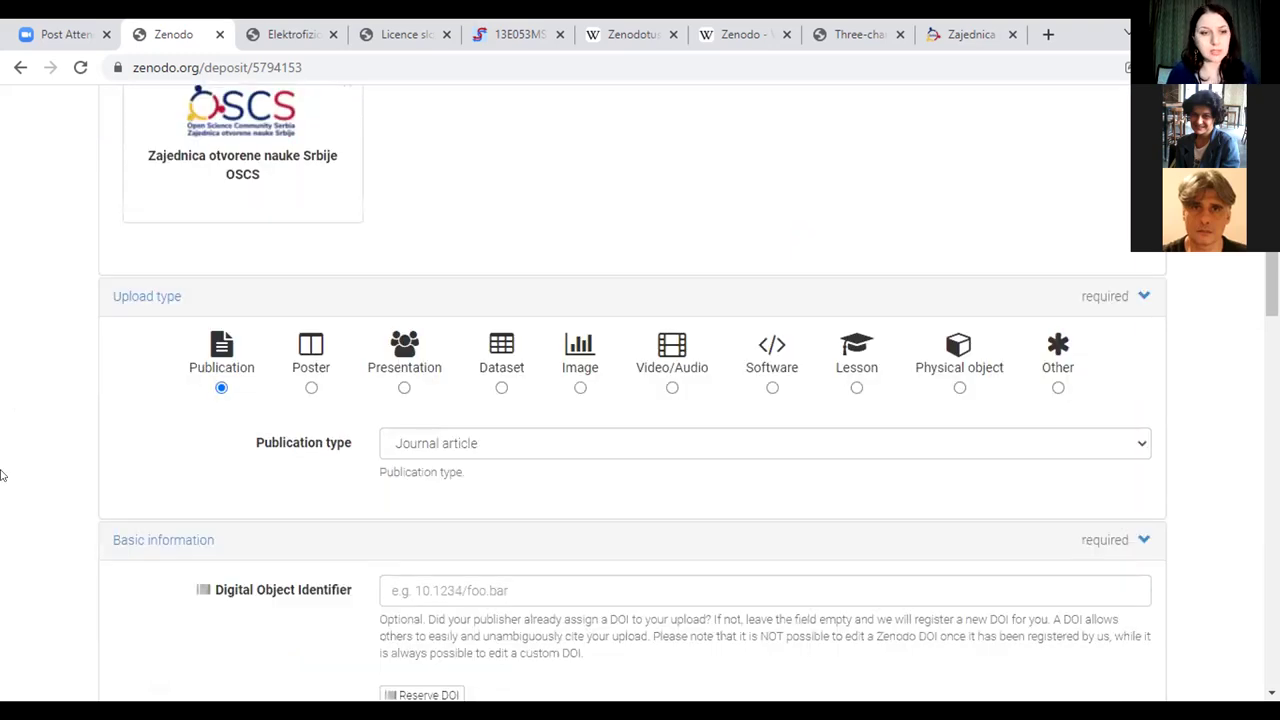
scroll(3, 475, down, 1)
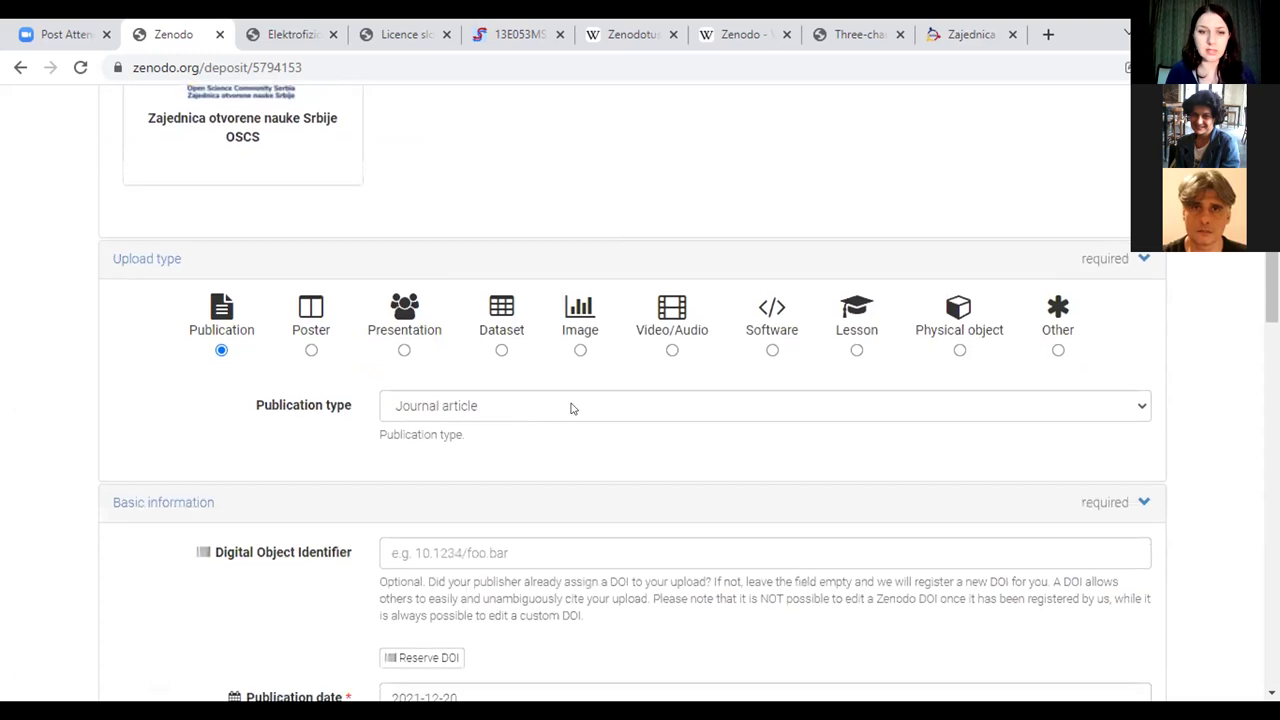
click(572, 413)
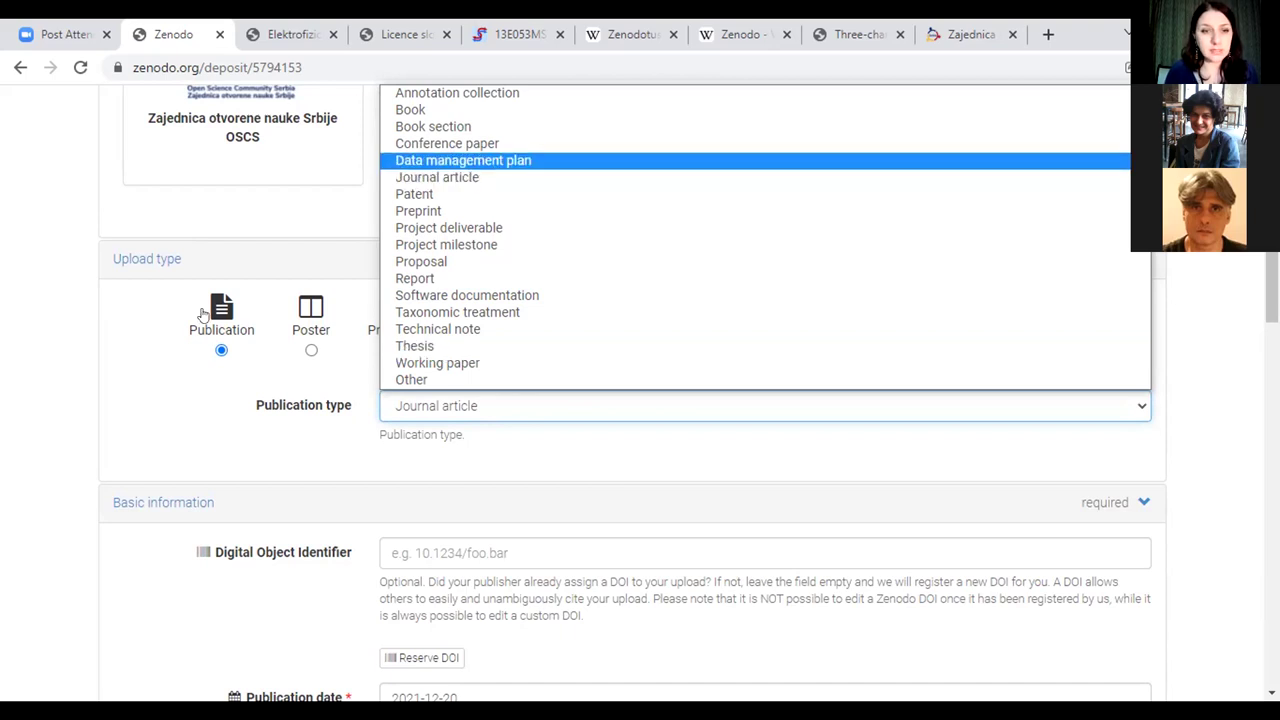
click(311, 362)
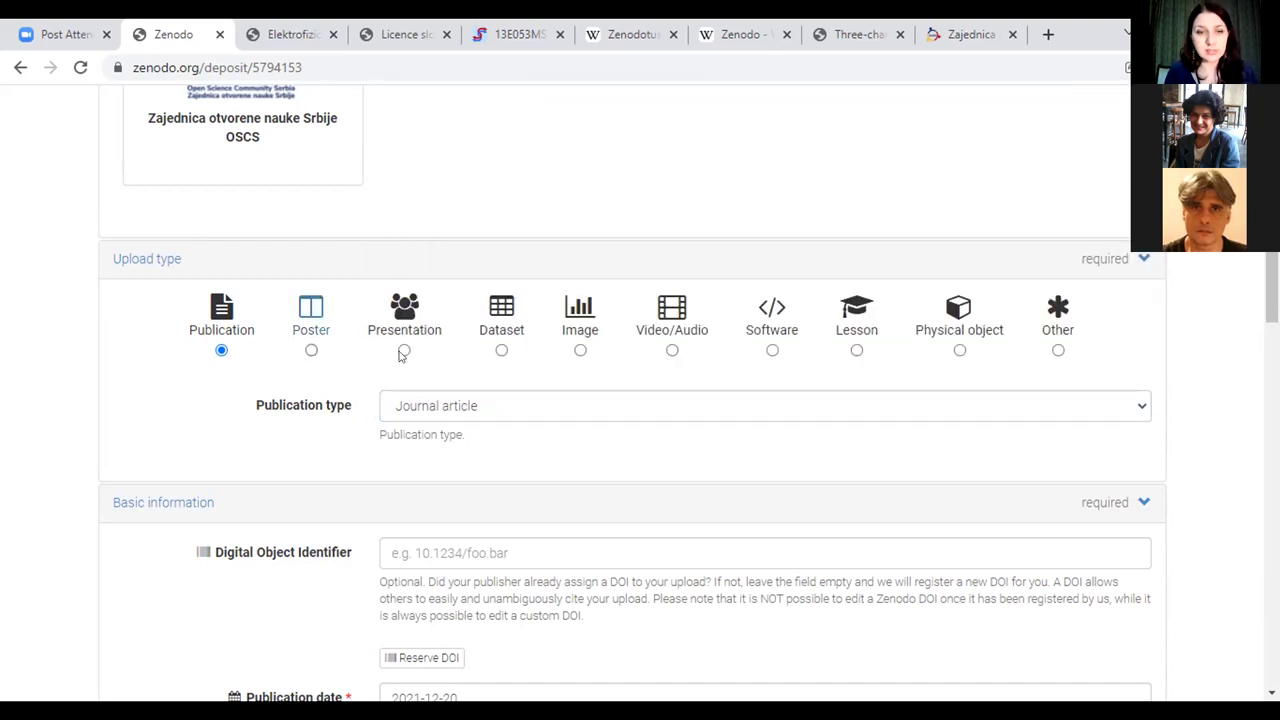
click(404, 351)
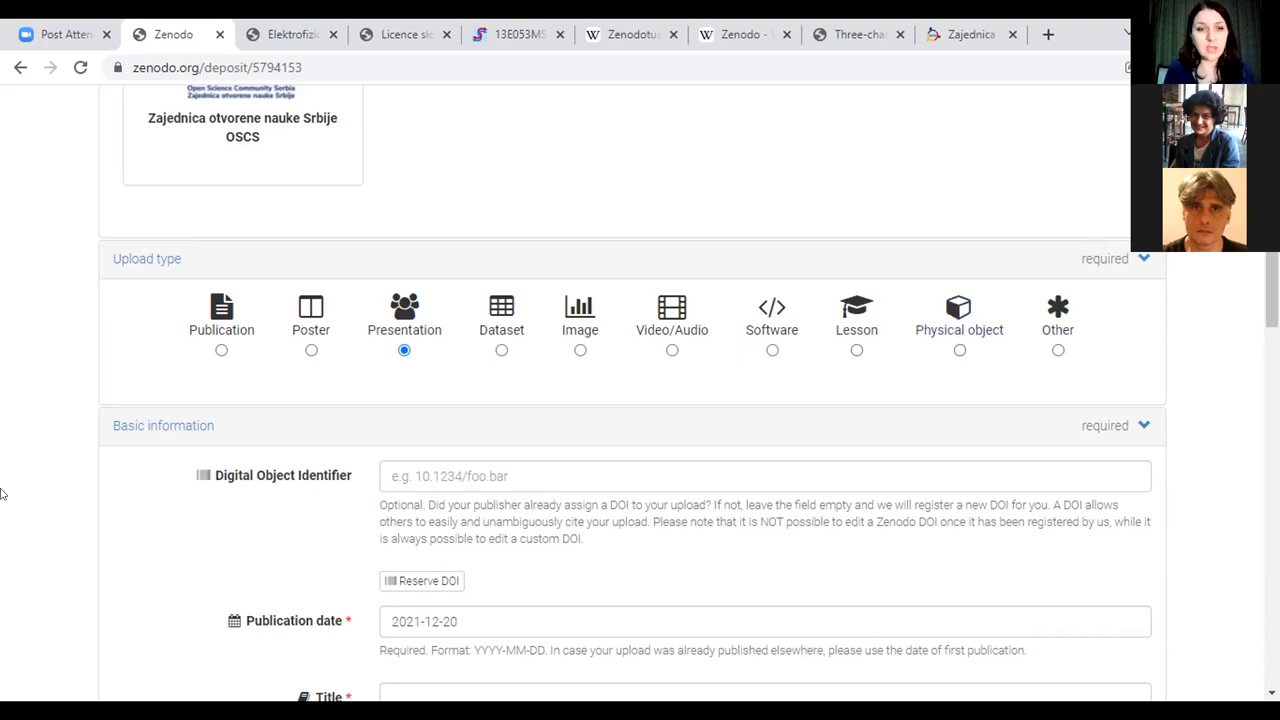
Step: Reserve a Digital Object Identifier for the upload in the basic information section
scroll(1, 493, down, 2)
scroll(1, 493, down, 1)
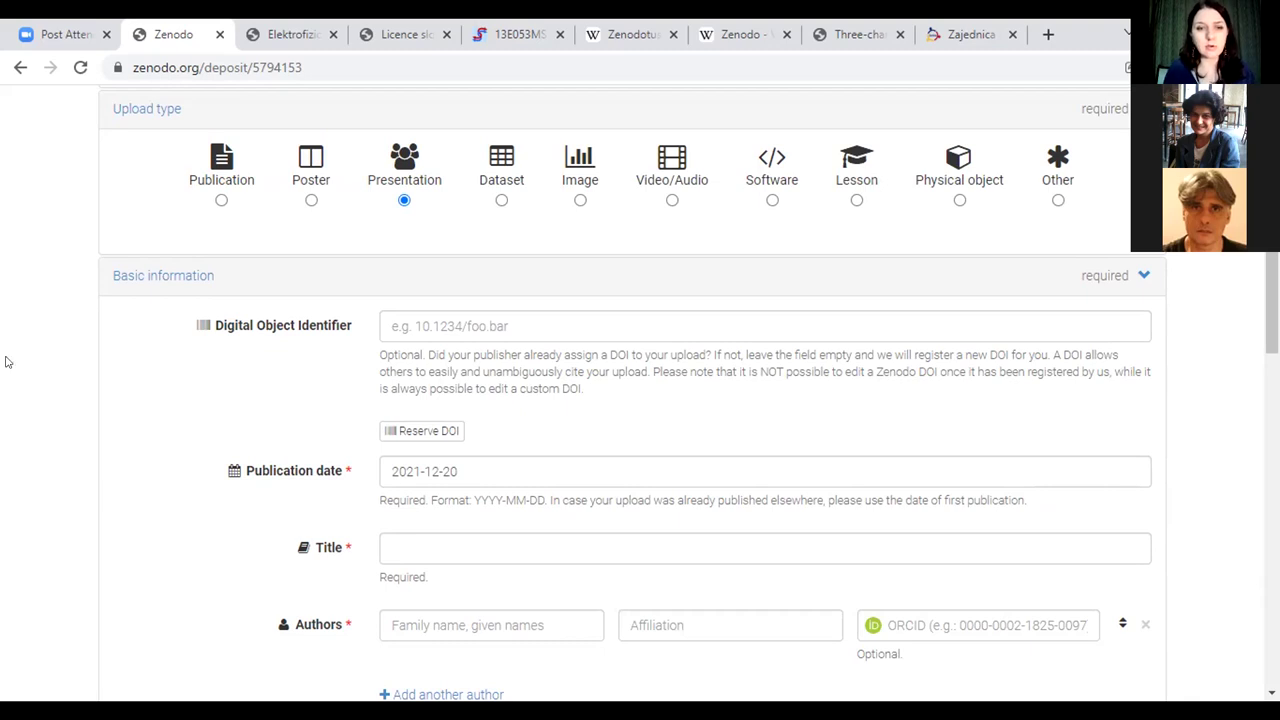
click(476, 319)
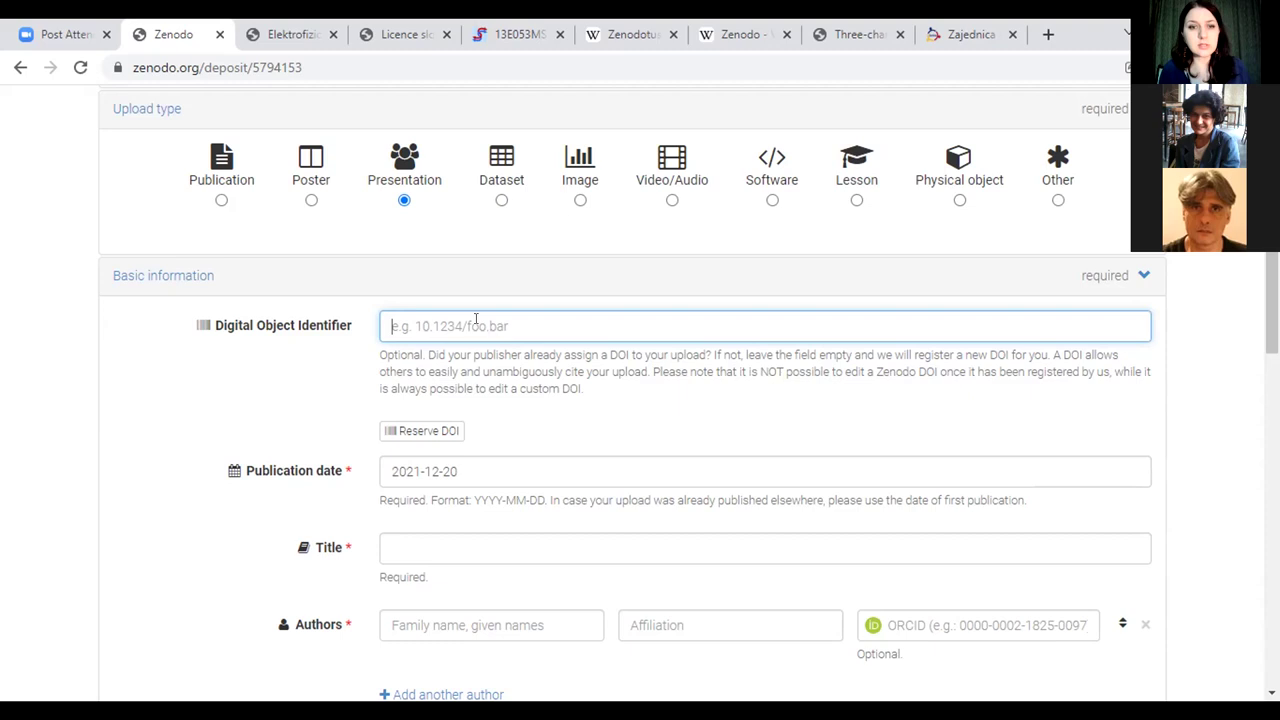
click(93, 450)
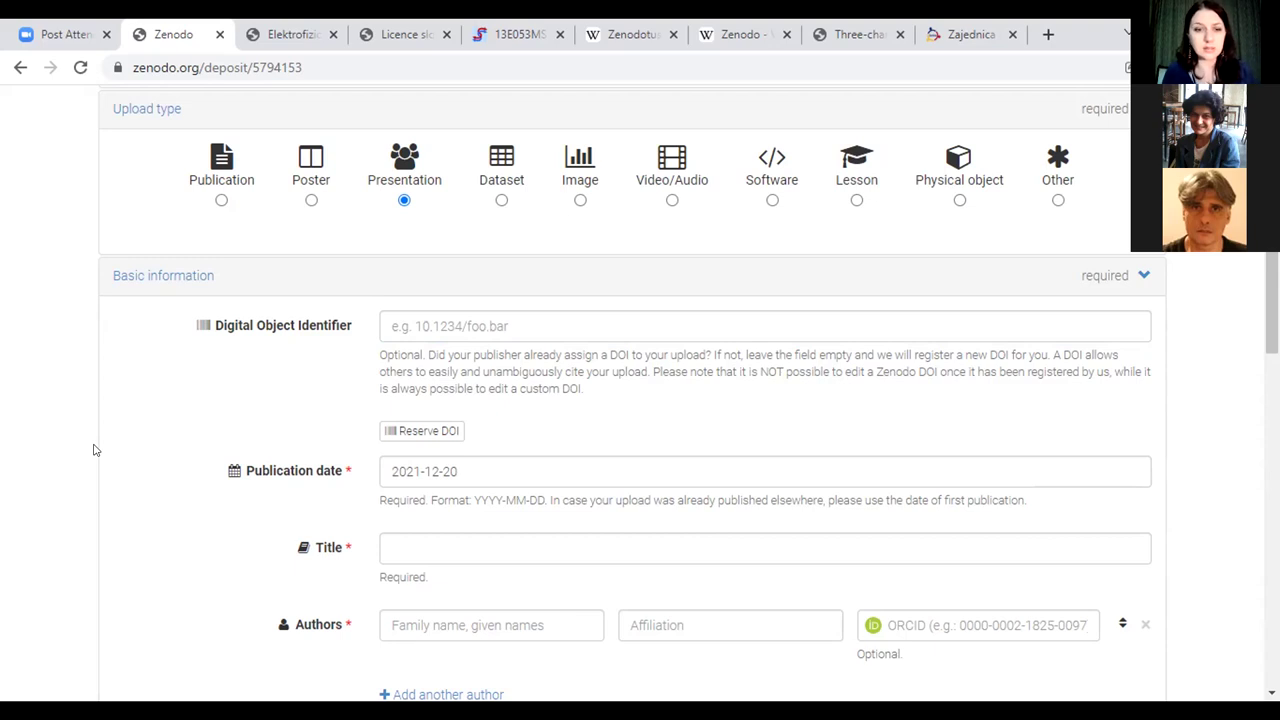
click(432, 434)
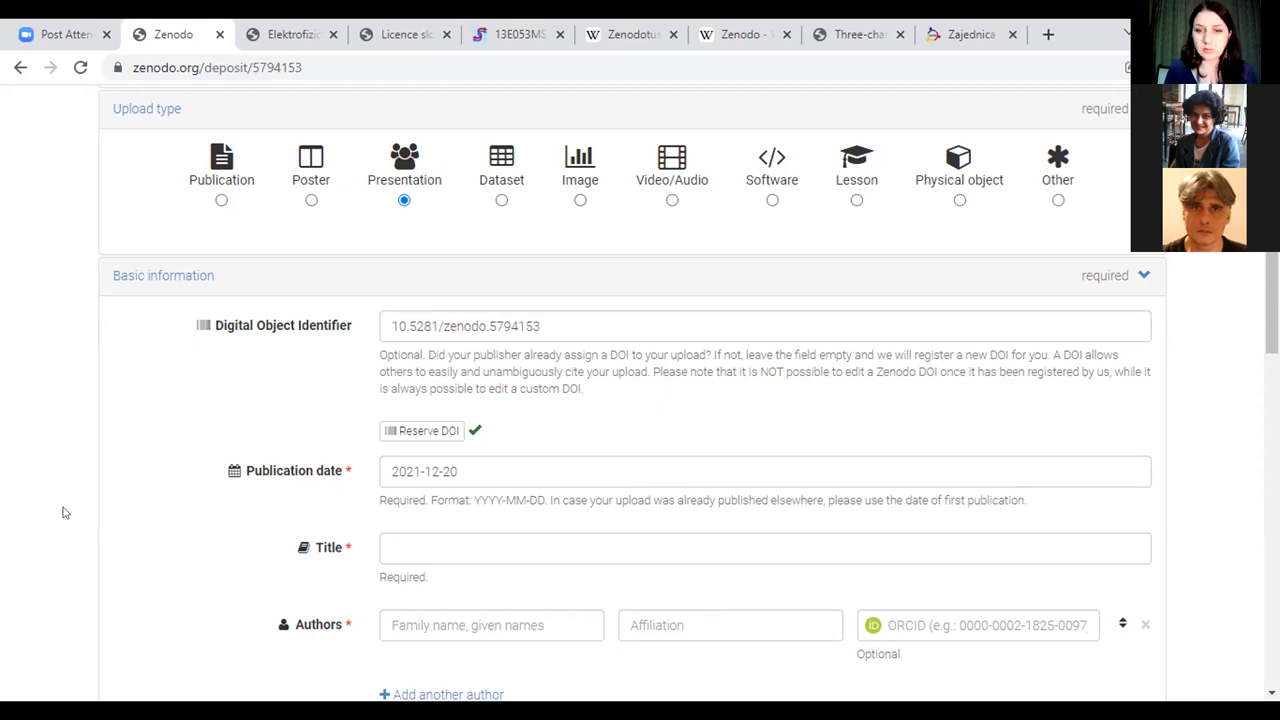
Step: Set the publication date to 2021-12-17
scroll(62, 512, down, 2)
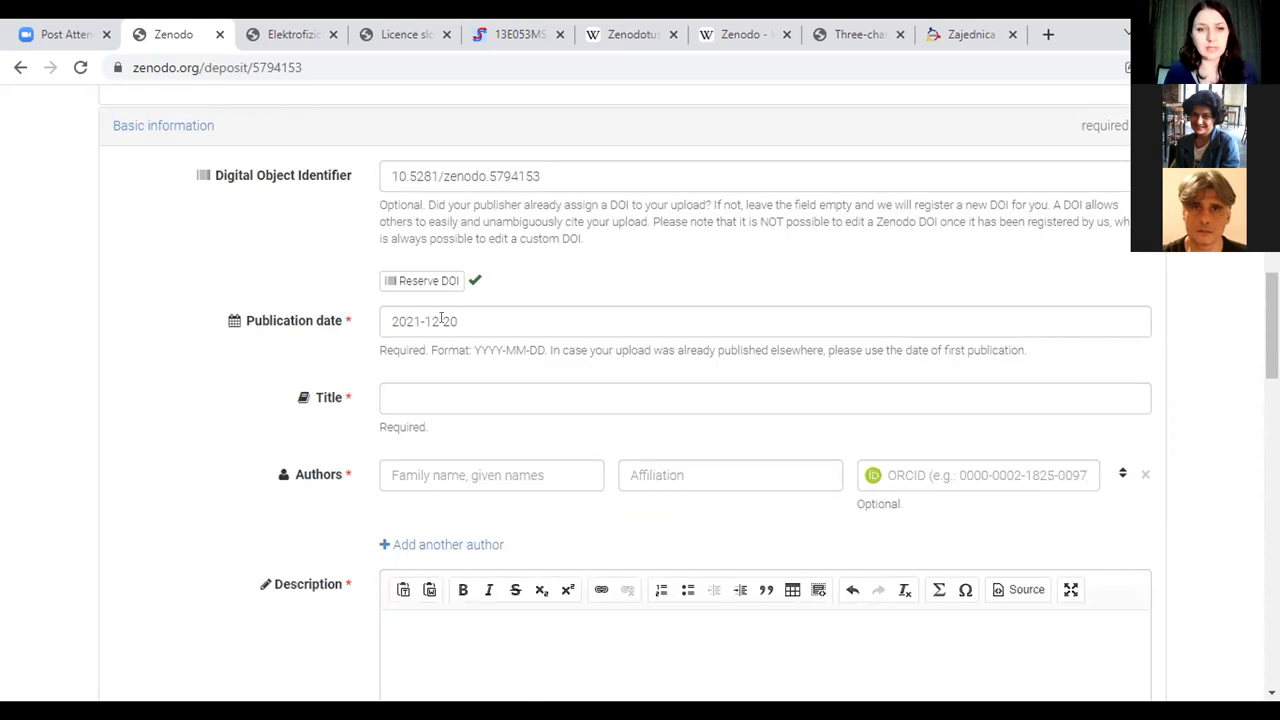
click(441, 319)
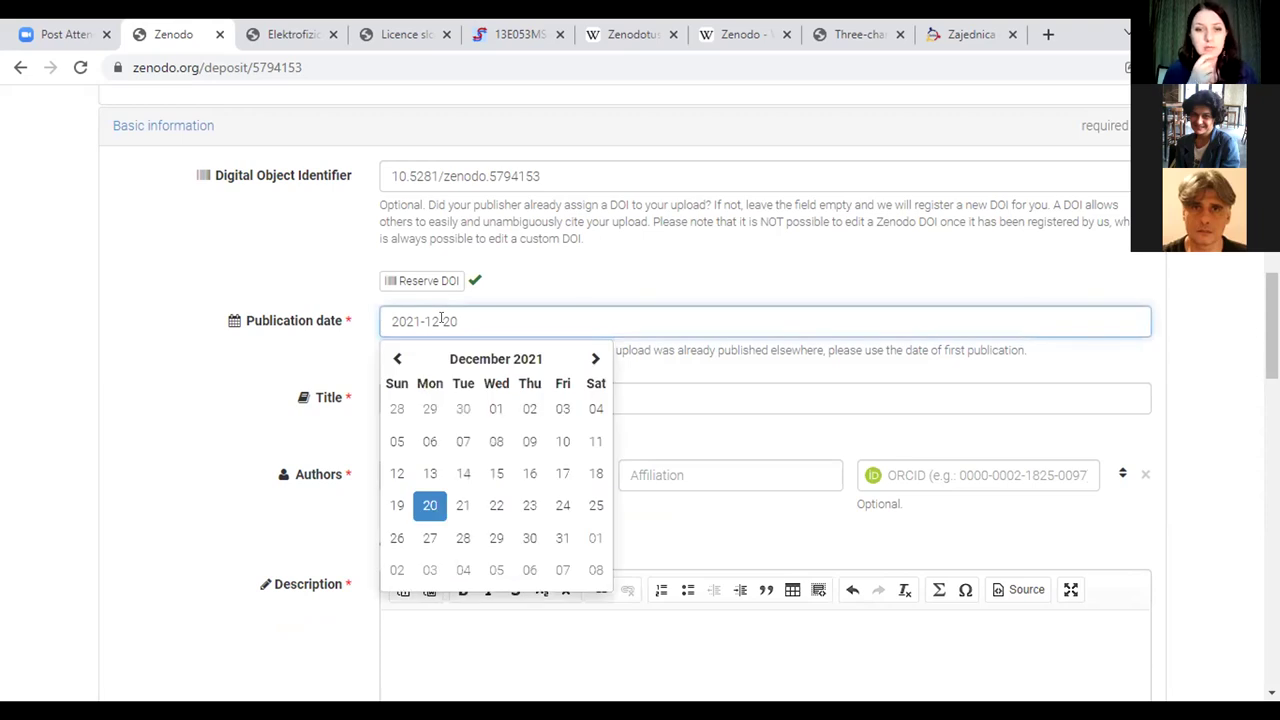
click(563, 472)
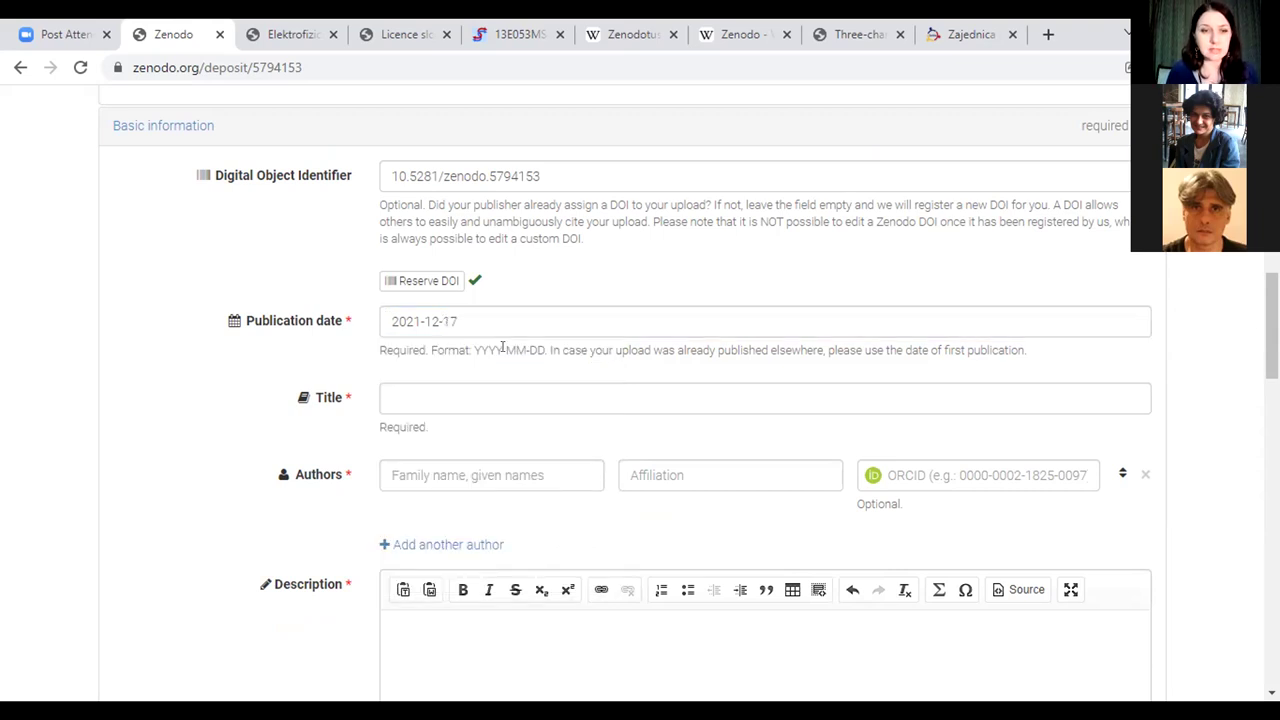
Step: Enter "Otvorena nauka i otvoreni podaci" as the title of the upload
click(473, 401)
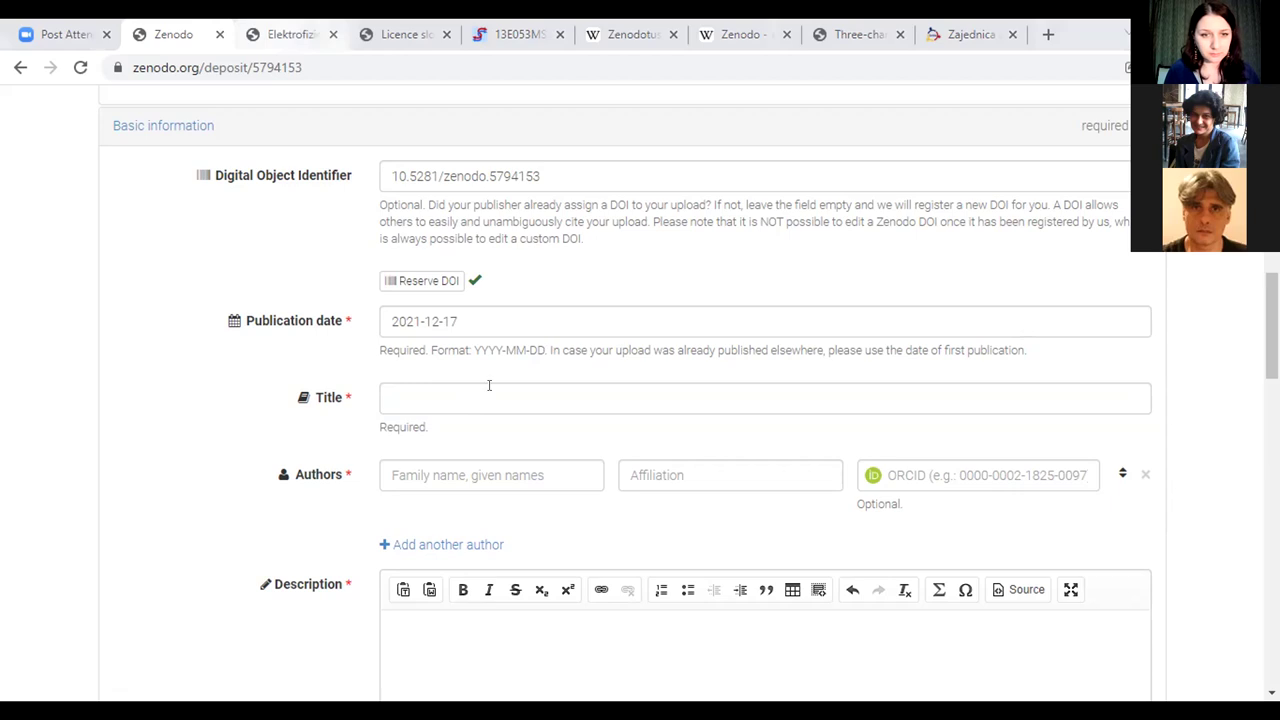
click(489, 386)
text(Otvoren)
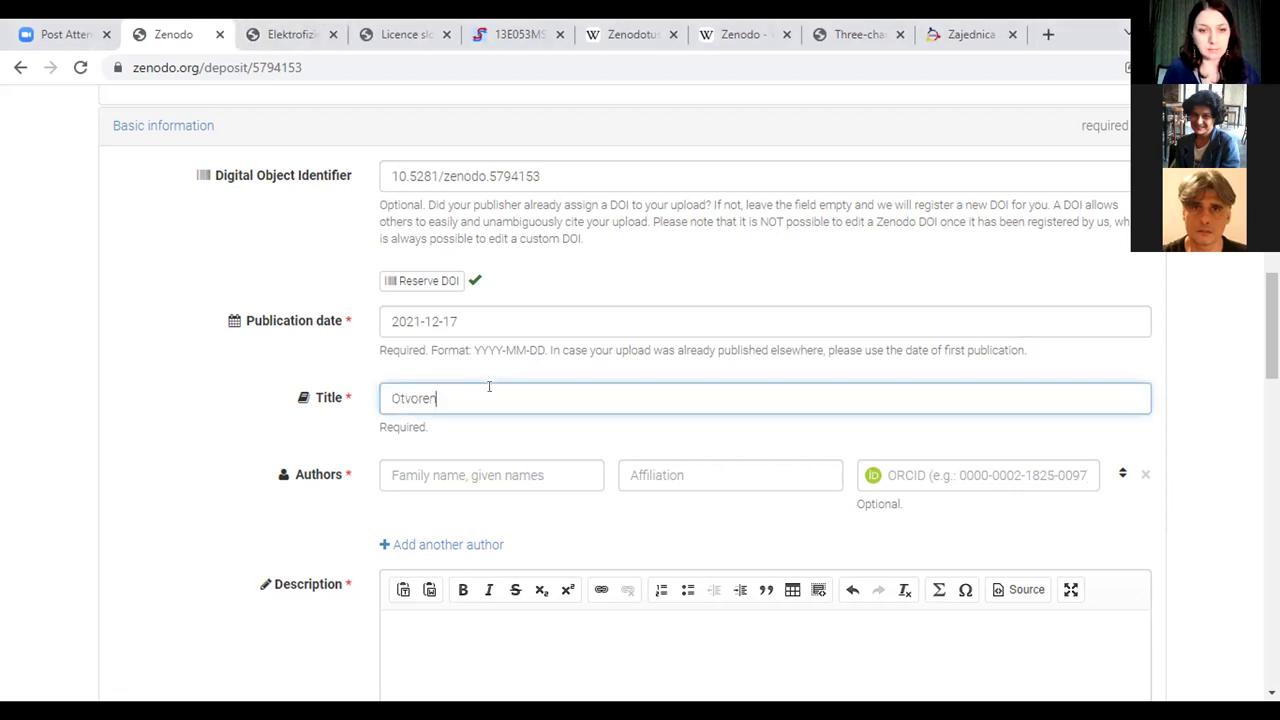
text(a nauka i otvoren)
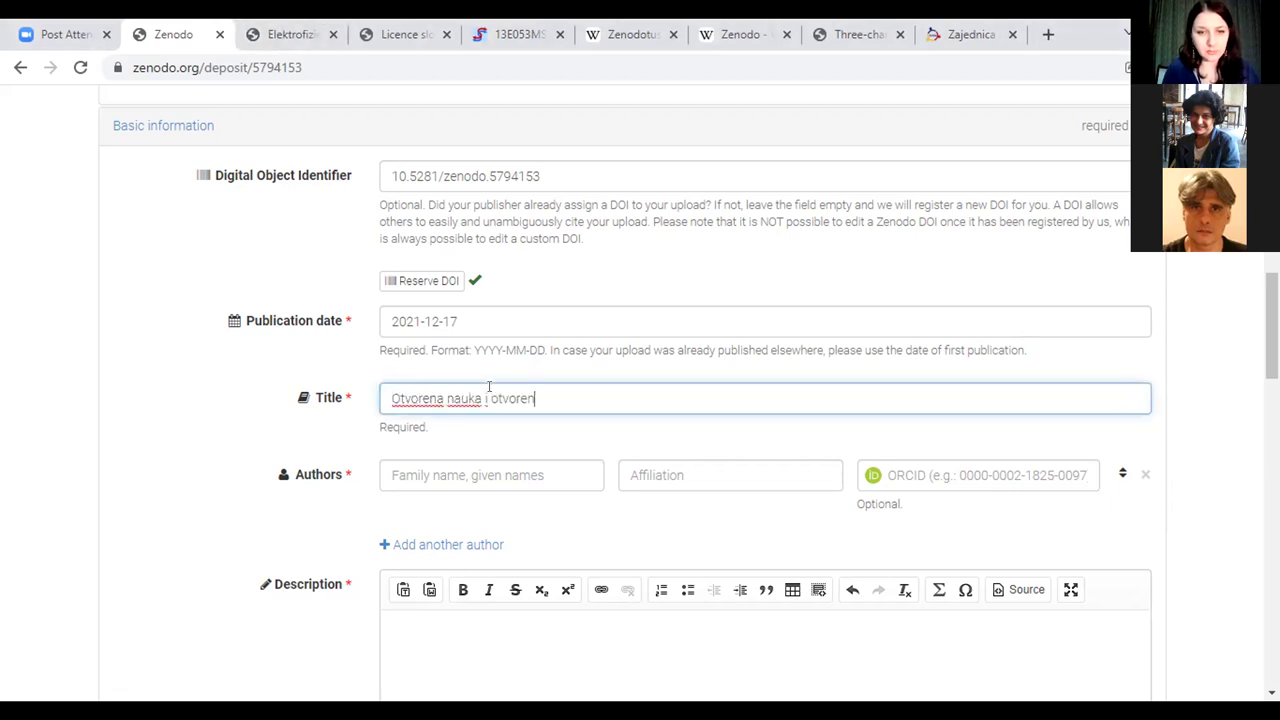
text(i podaci)
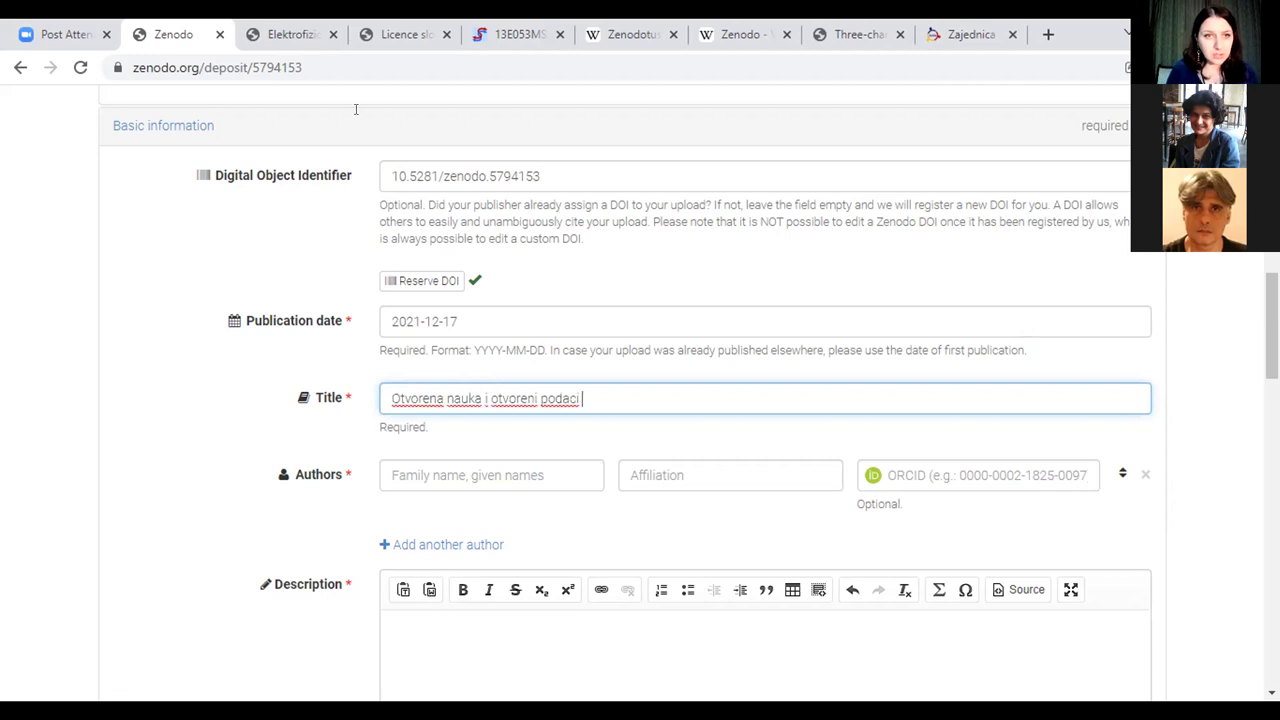
Step: Check the presentation's title slide and append ": Kratak pregled za studente Univerziteta u Beogradu - Elektrotehničkog fakulteta" to the upload title
click(173, 24)
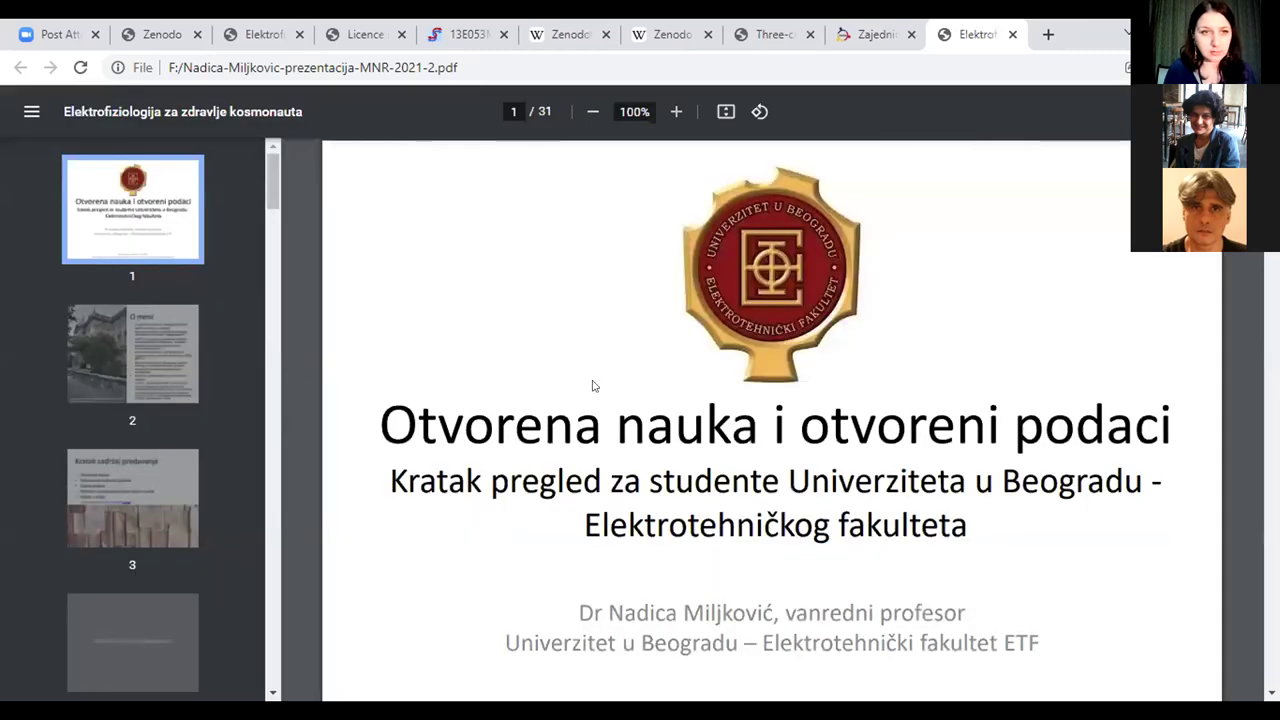
click(157, 24)
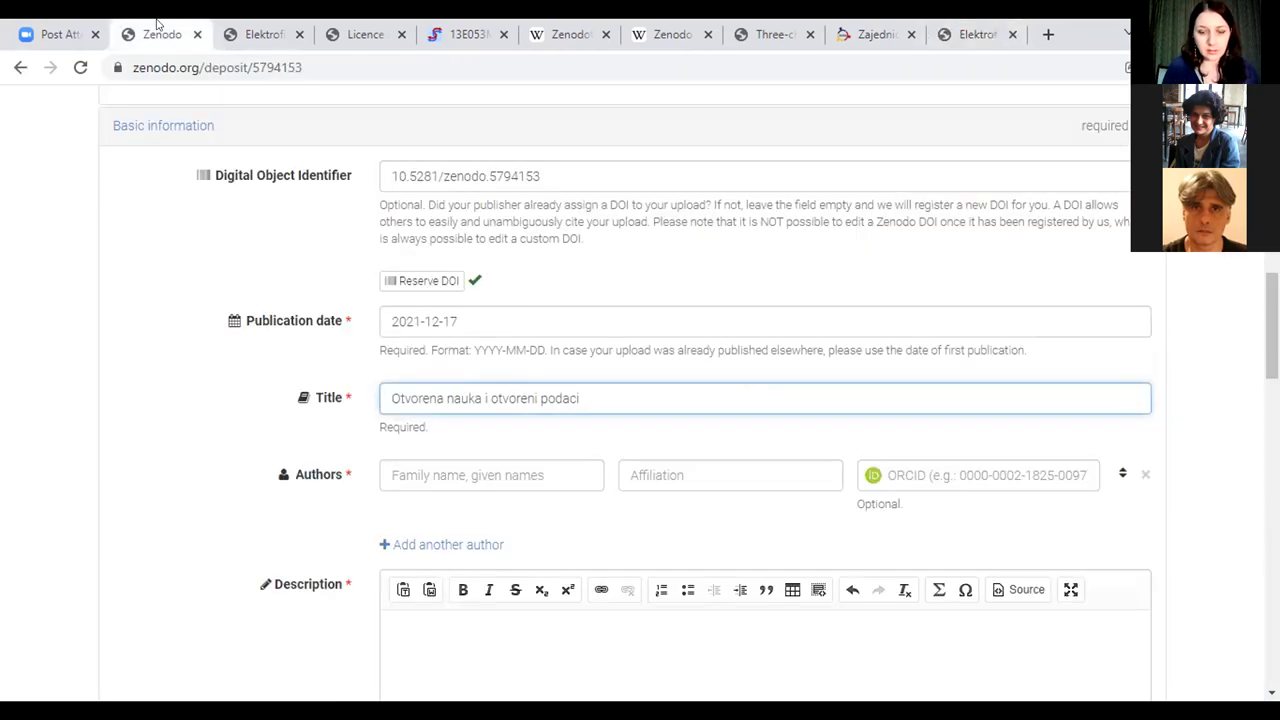
text(: Kr)
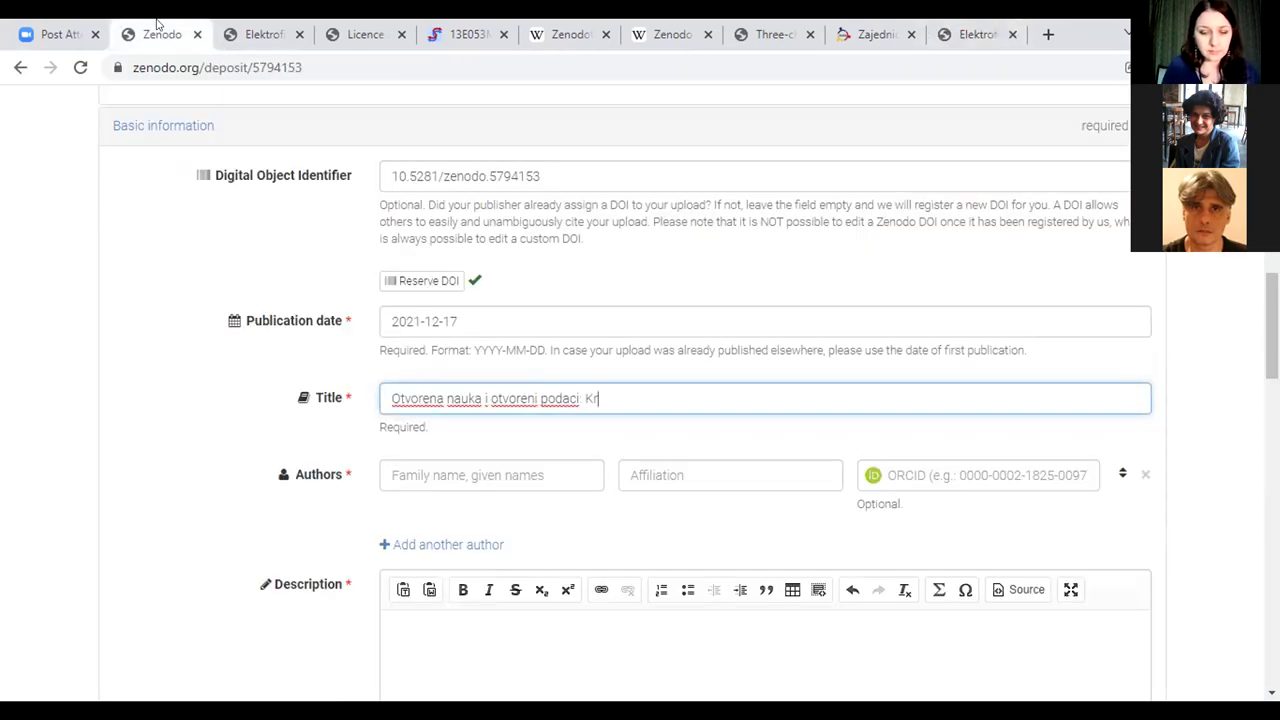
text(atak pre)
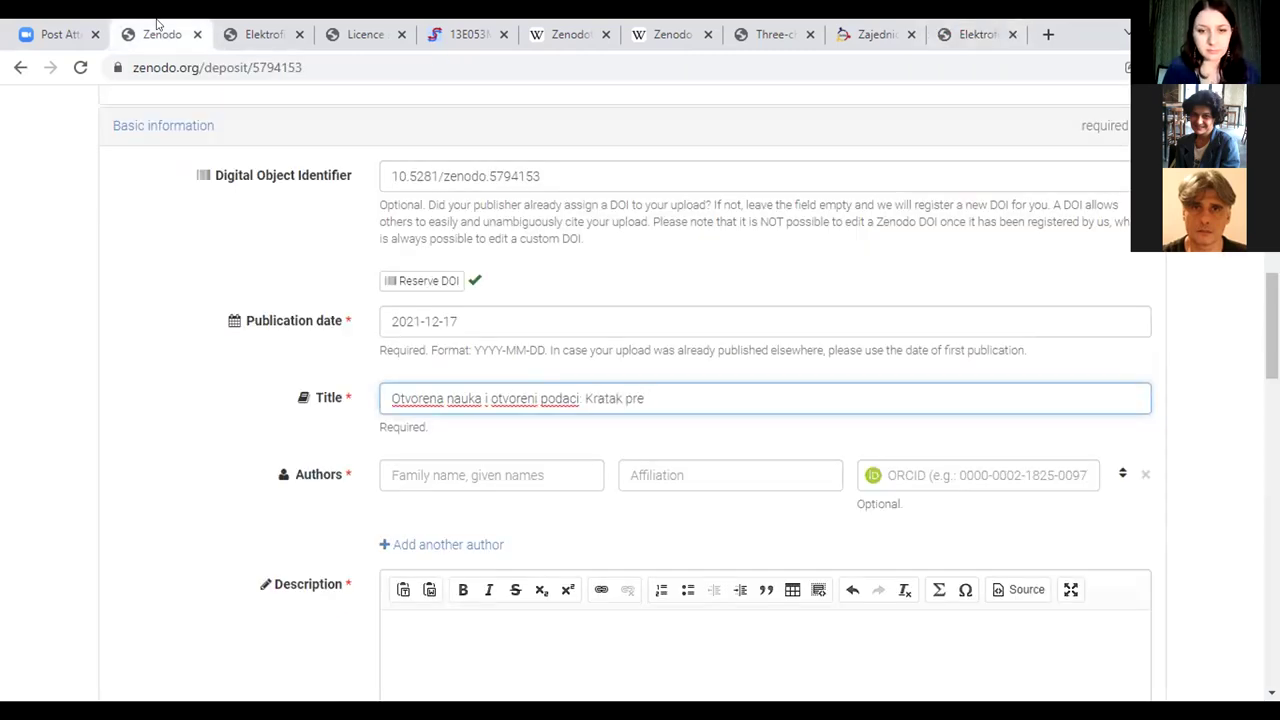
text(gled za studente E)
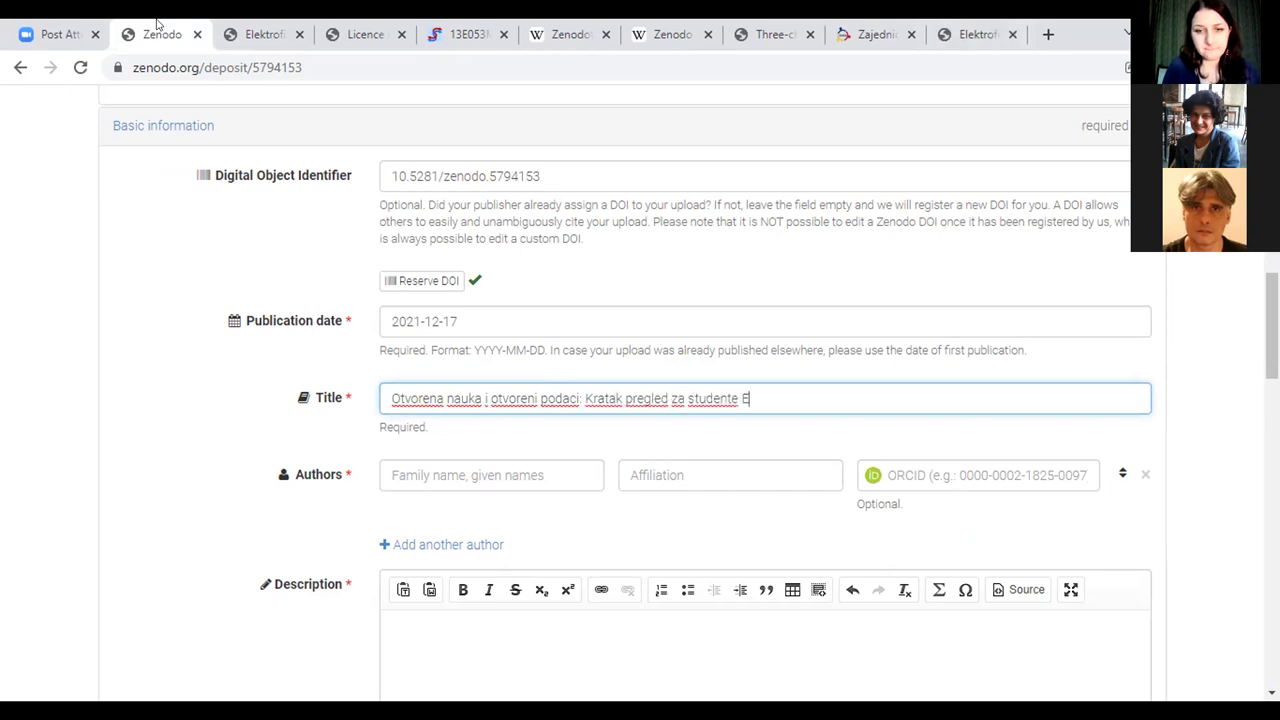
key(BackSpace)
text(Univerzitet)
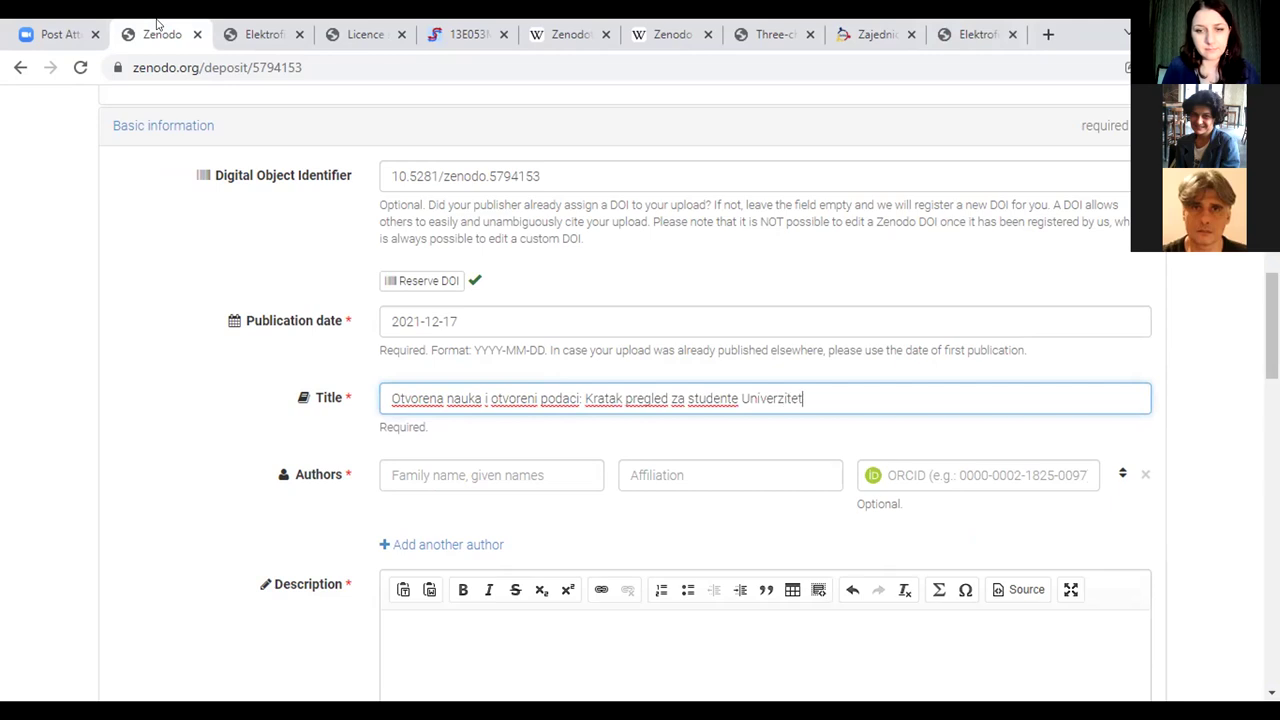
text(a u Beogradu -)
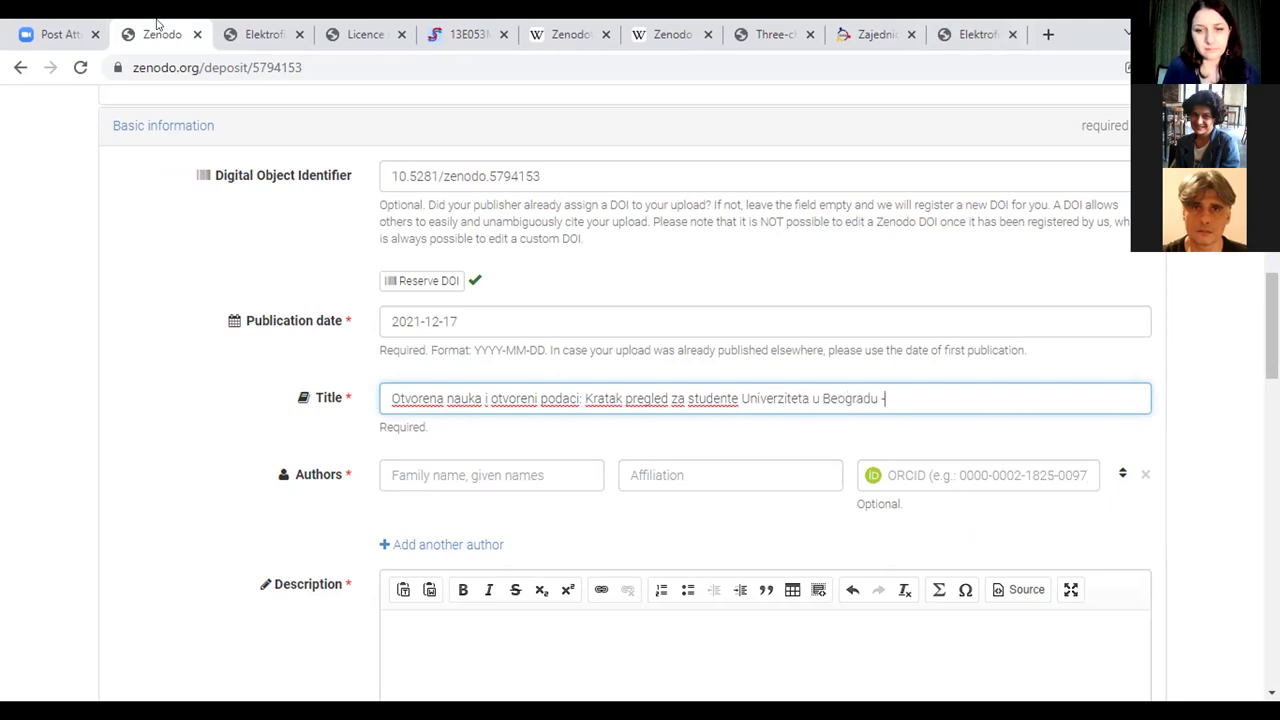
text( Elektrotehni)
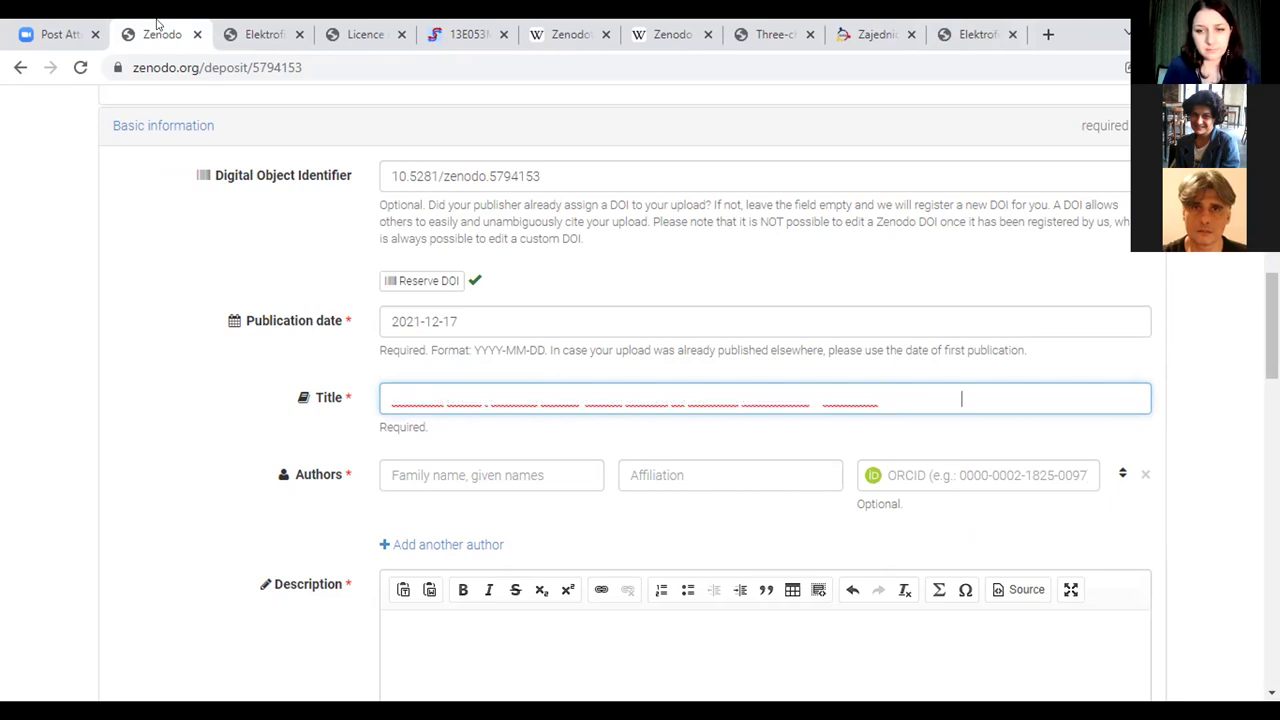
text(čkog fakulteta)
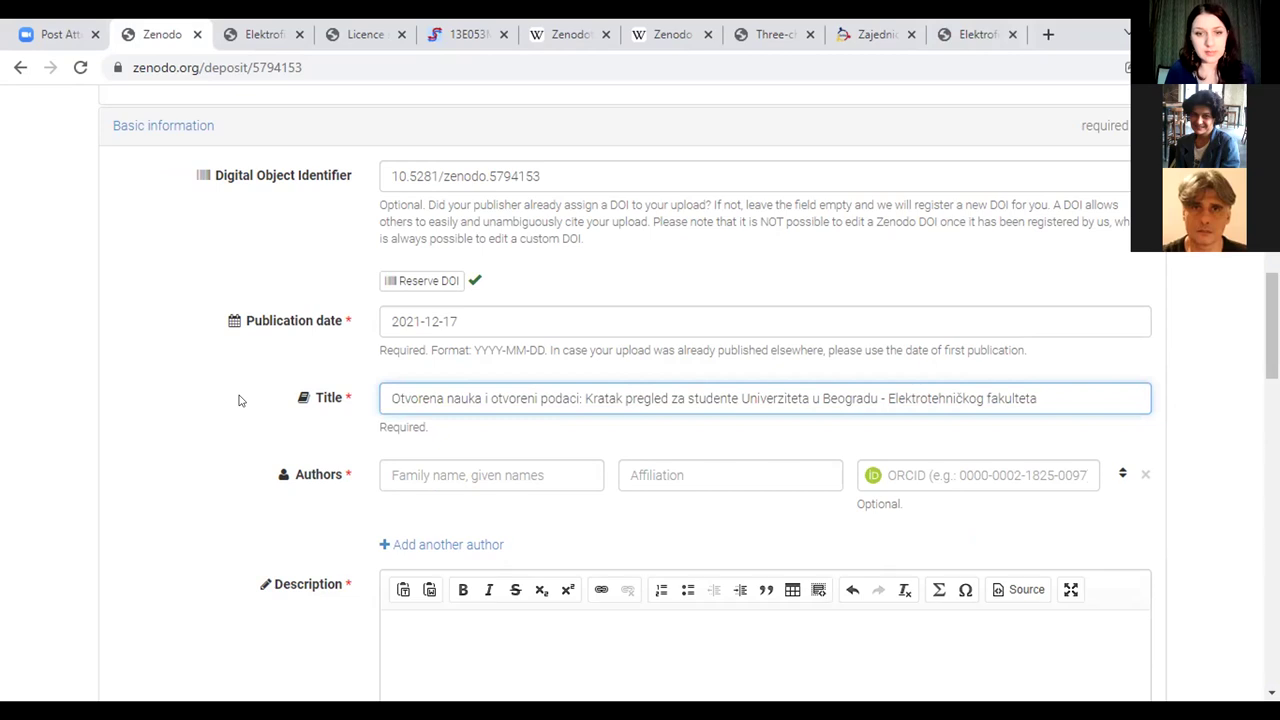
click(366, 437)
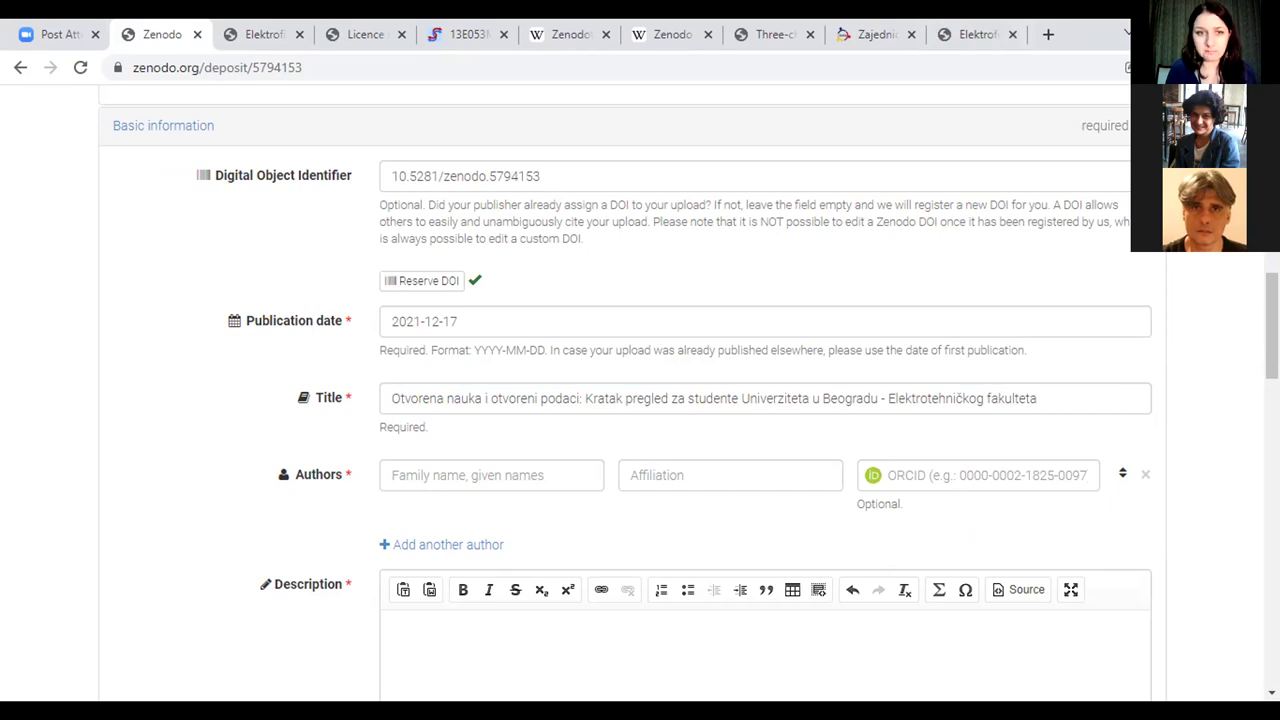
Step: Enter the presenter's family name and given name as the first author of the upload
scroll(640, 400, down, 2)
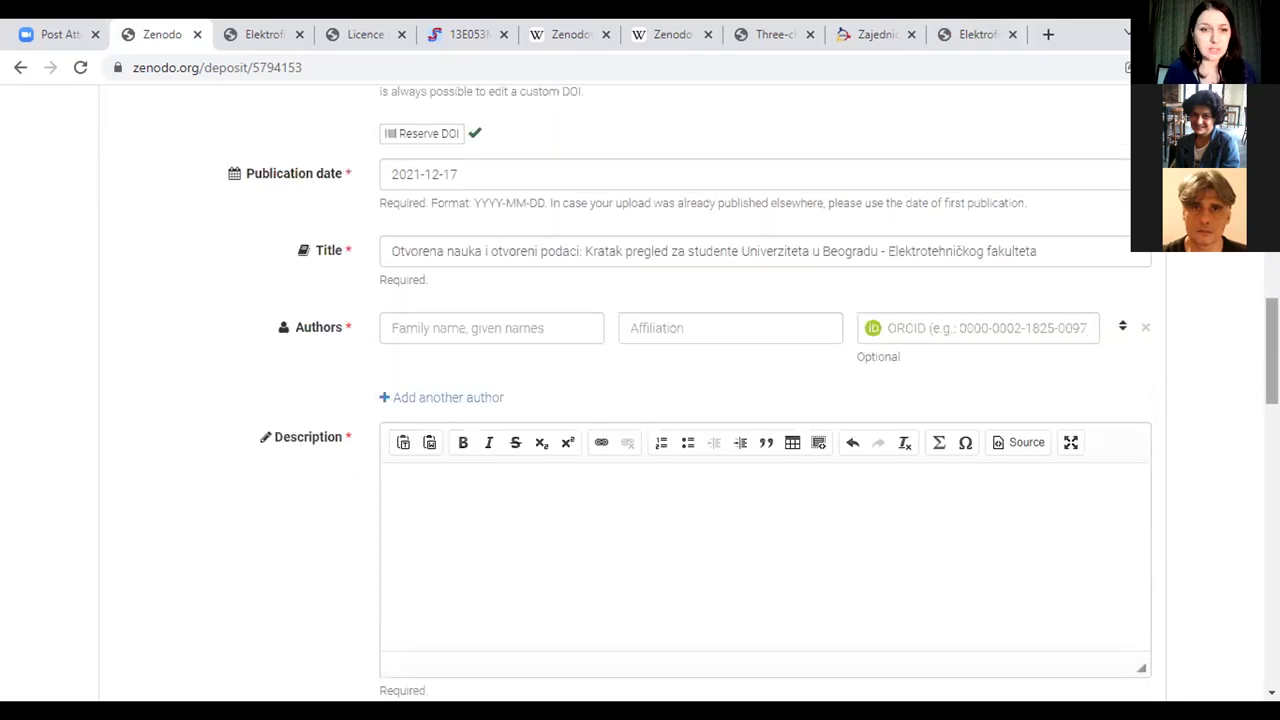
click(451, 327)
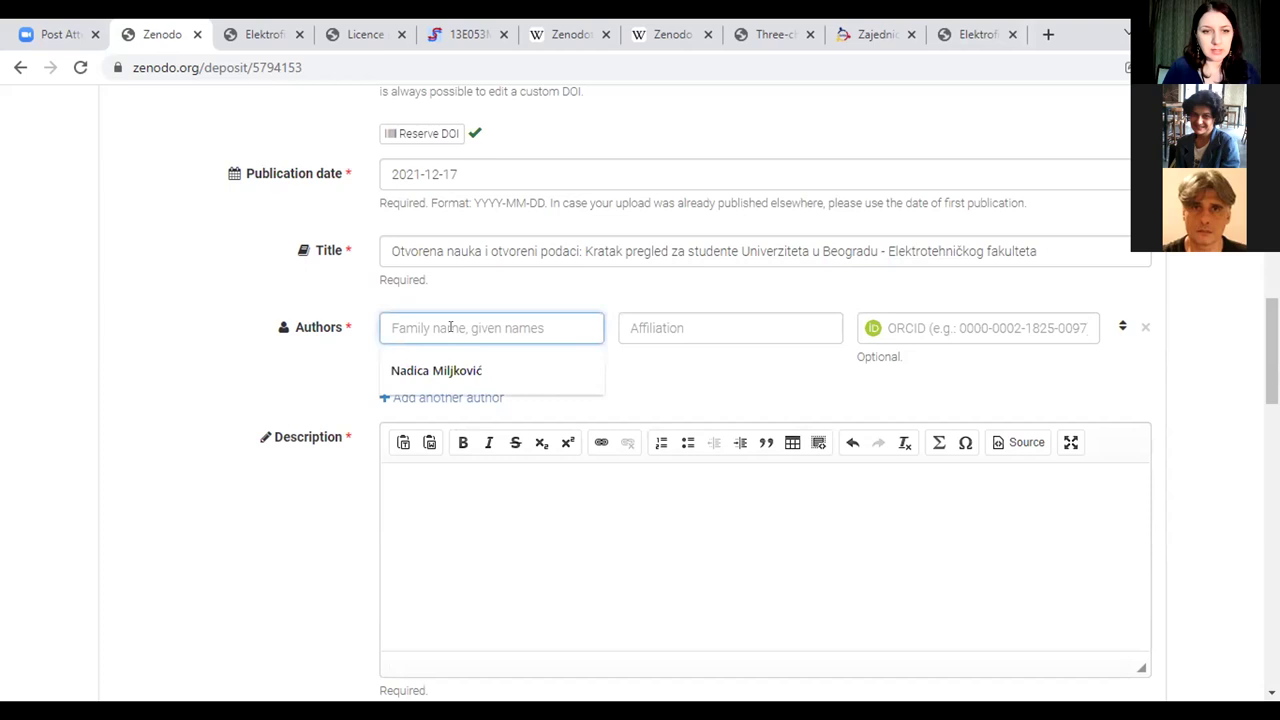
text(Miljković, Nadi)
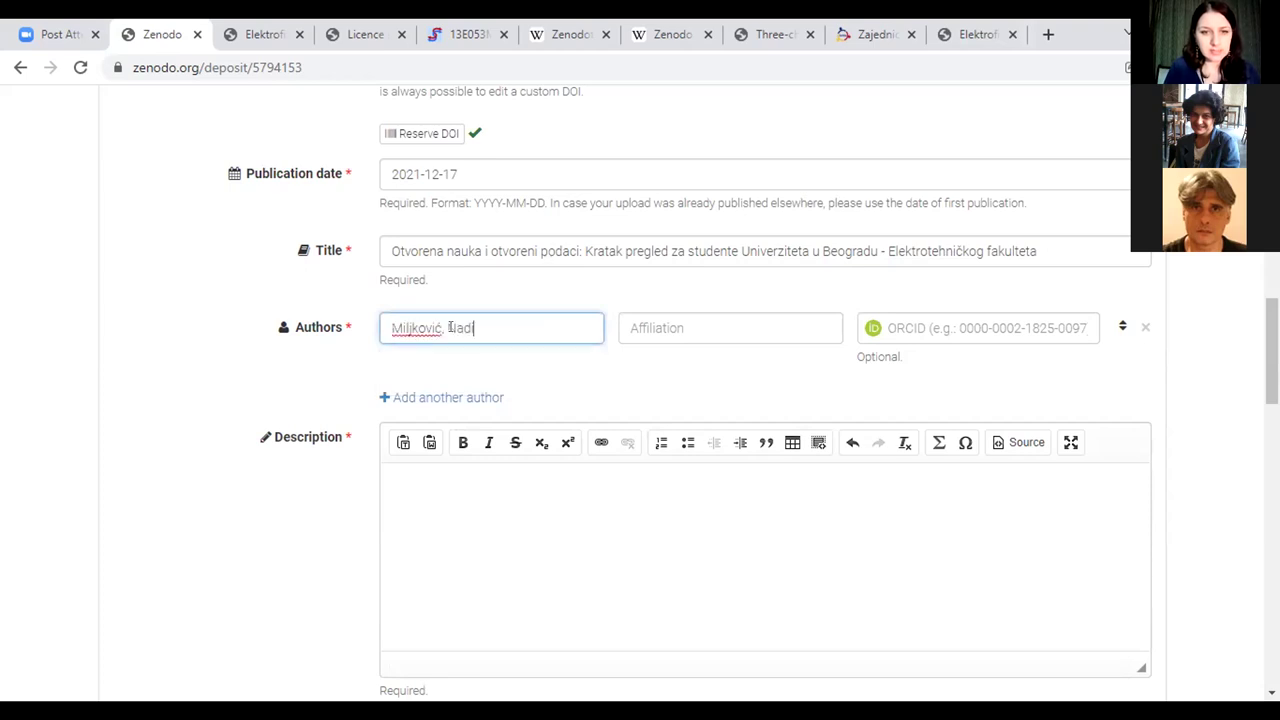
text(ca)
Step: Set the author's affiliation to "Univerzitet u Beogradu - Elektrotehnički fakultet"
click(684, 339)
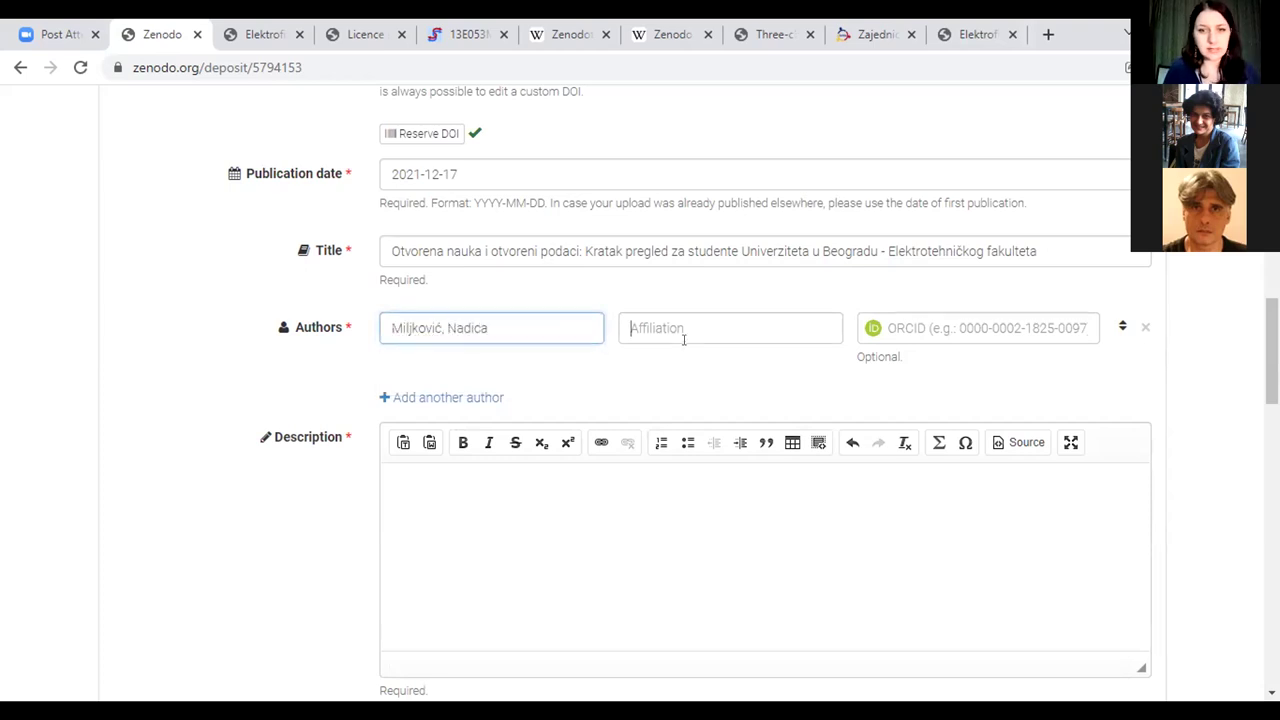
text(Univer)
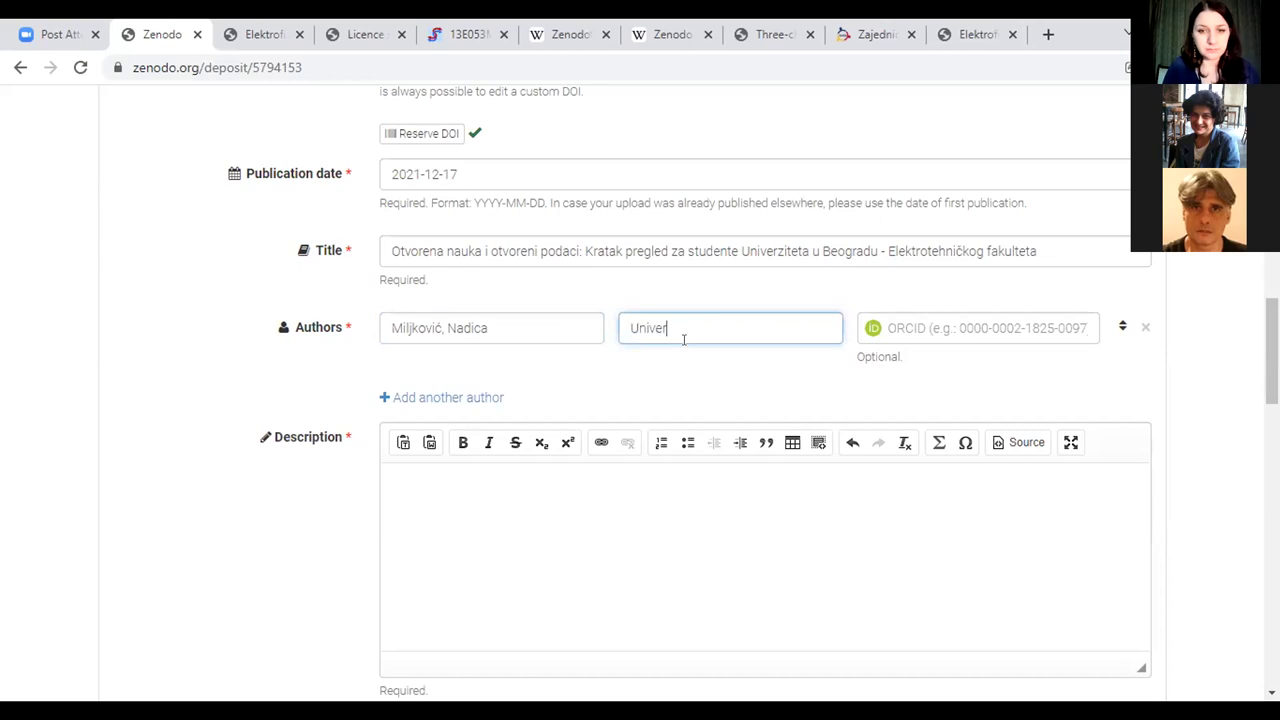
text(zitet u Beogradu -)
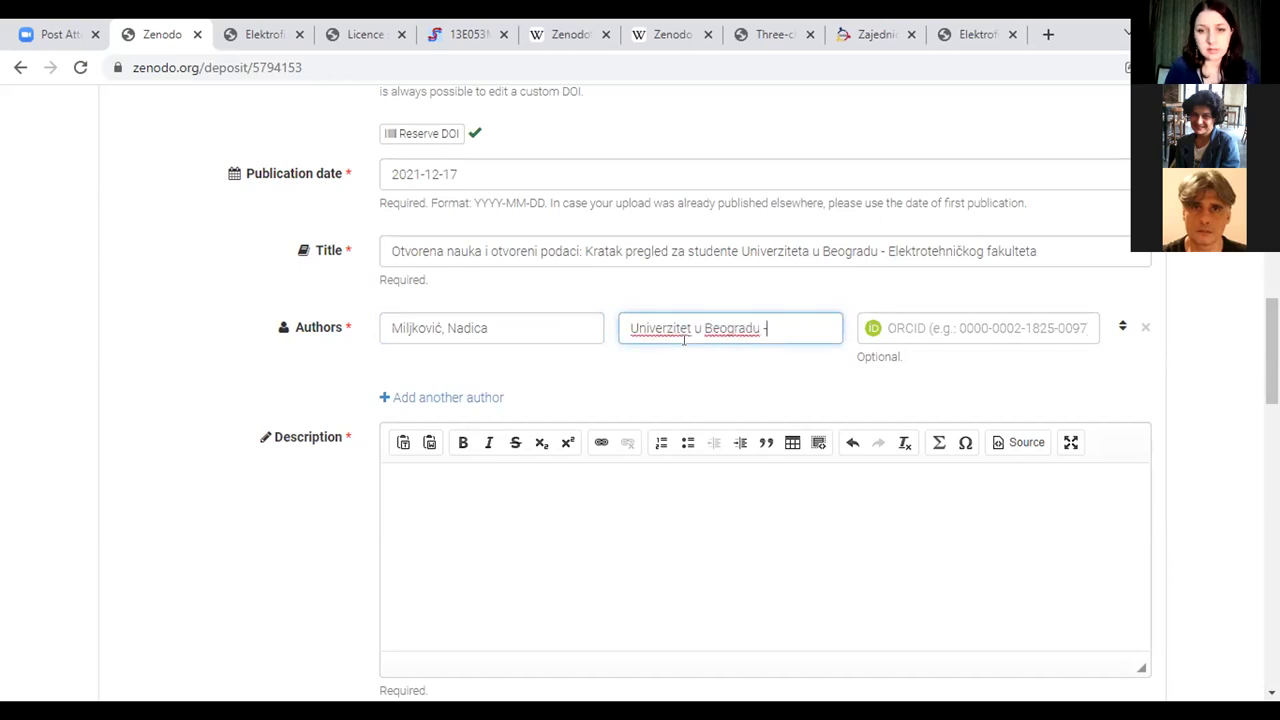
text( Elektrotehnički)
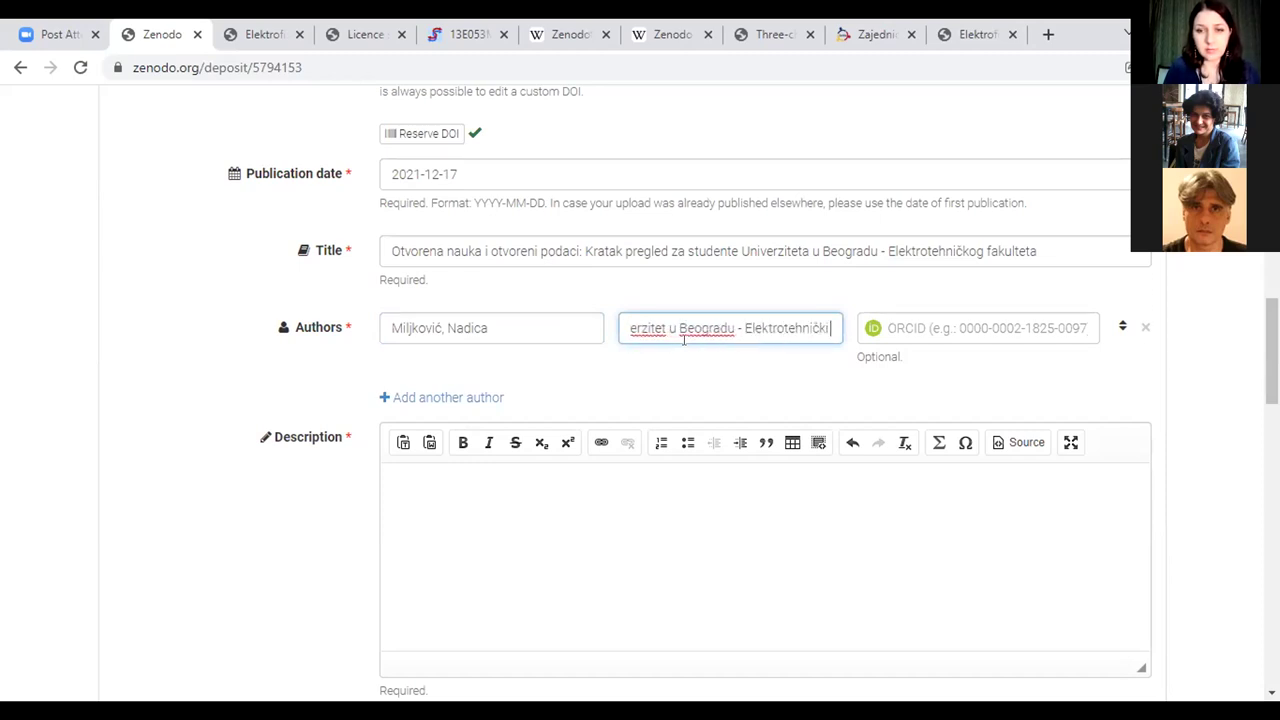
text( fakultet)
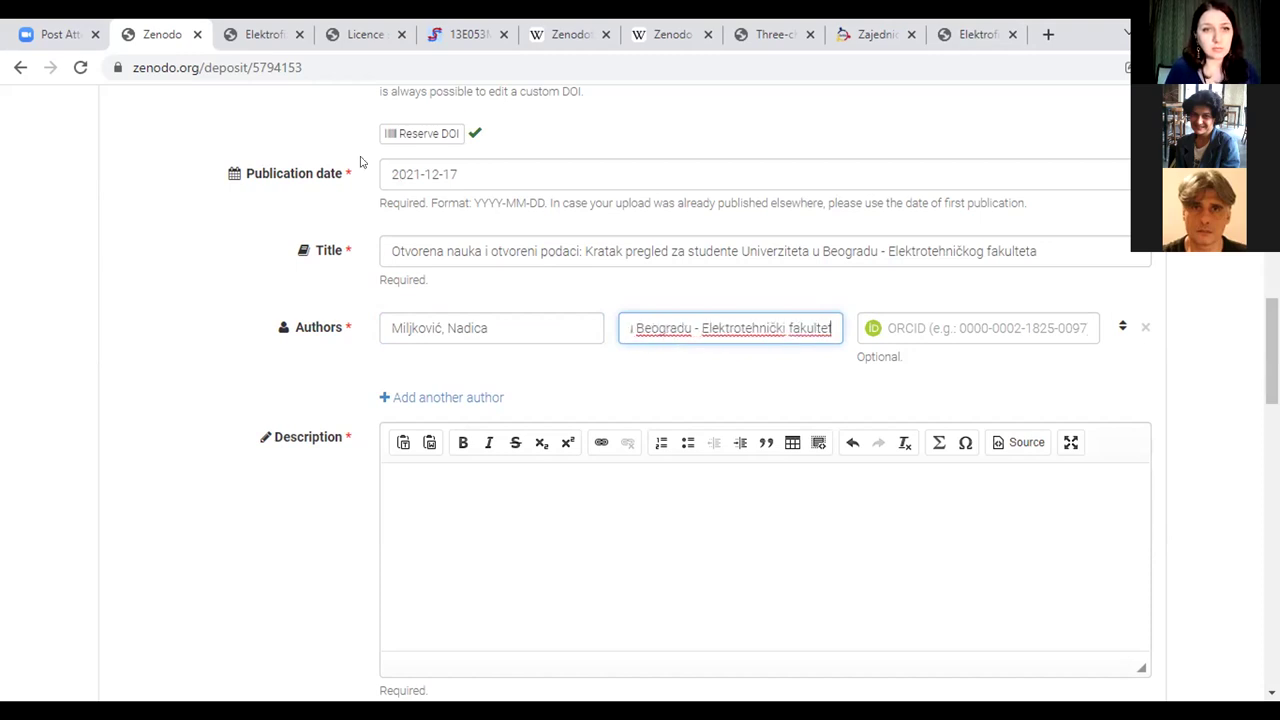
click(361, 162)
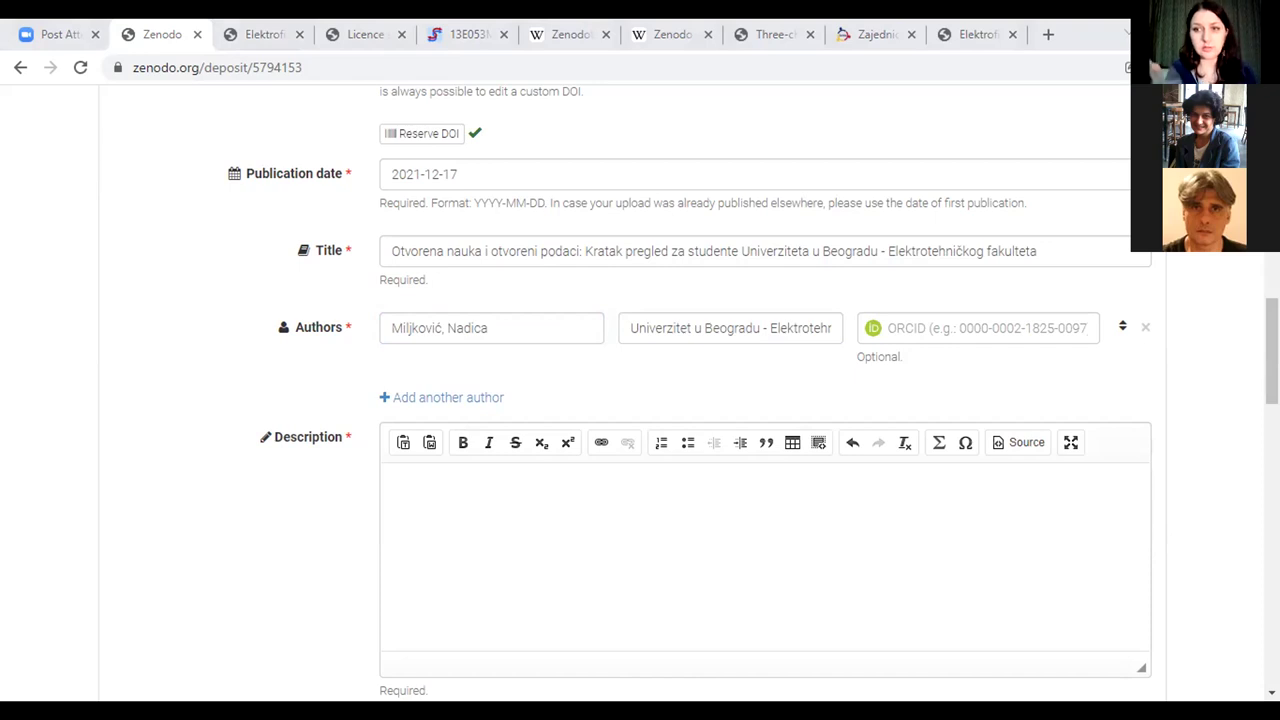
Step: Begin the description with "Prezentacija za predavanje po pozivu održano studentima Univerziteta u Beogradu - Elektrotehničkog fakulteta na predmetu Metodologija naučnog rada koji drži"
scroll(640, 400, down, 1)
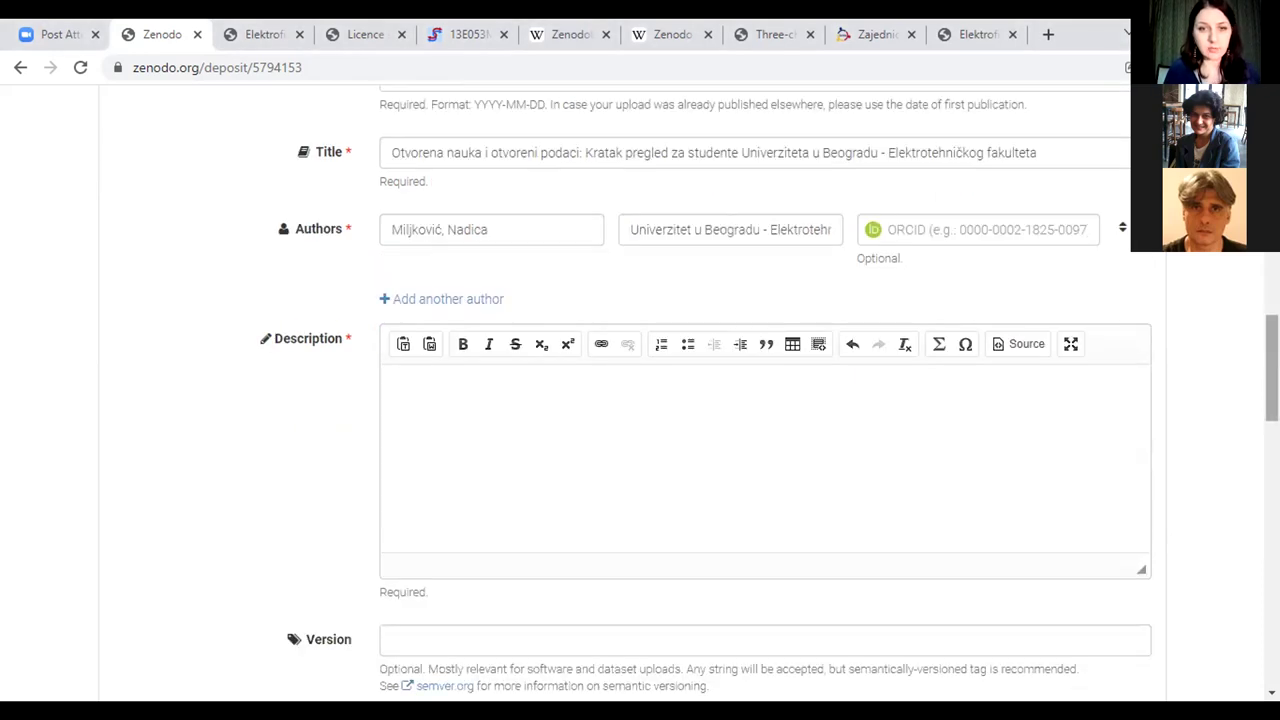
scroll(658, 334, down, 1)
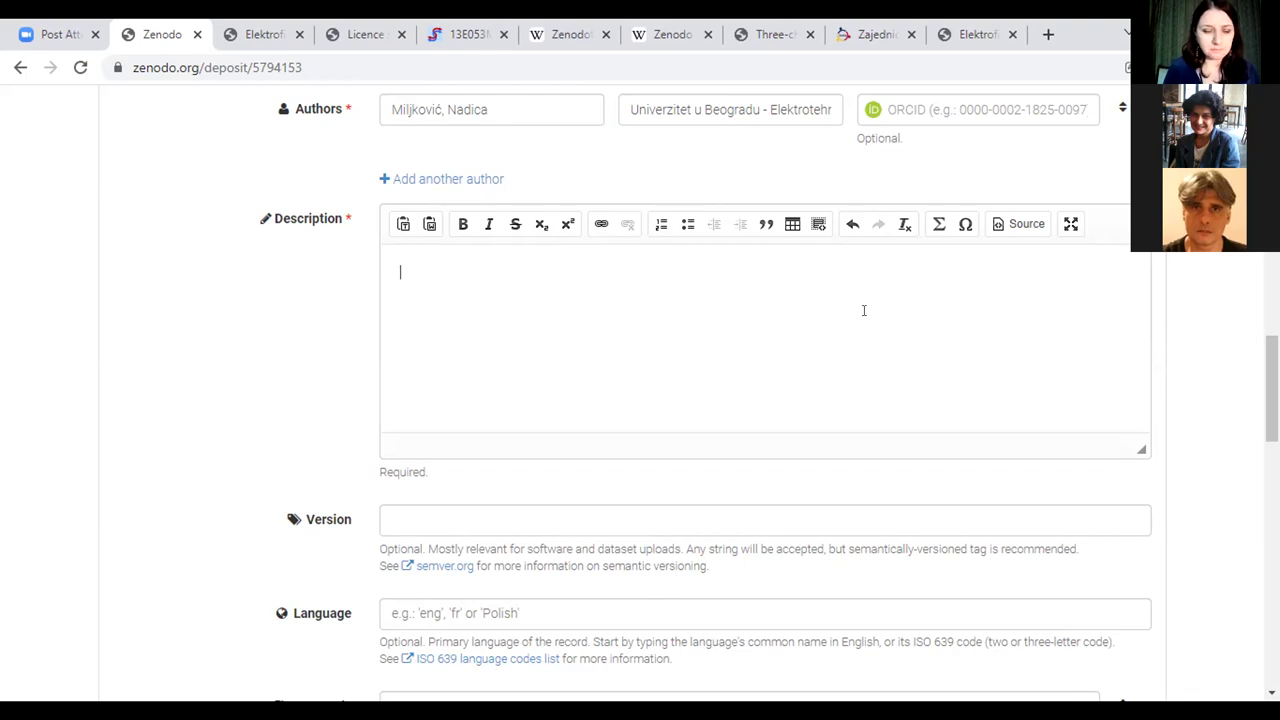
text(O)
key(BackSpace)
text(Prezentacija za predavanje po pozivu održano studentima Univerziteta u Beogradu - Elektrotehničkog fakulteta na predmetu Metodologija naučnog rada k)
key(BackSpace)
text(koji drži pr)
key(BackSpace)
key(BackSpace)
Step: Finish the description sentence with "dr", the course lecturer's full name and the title "redovni profesor."
text(dr J)
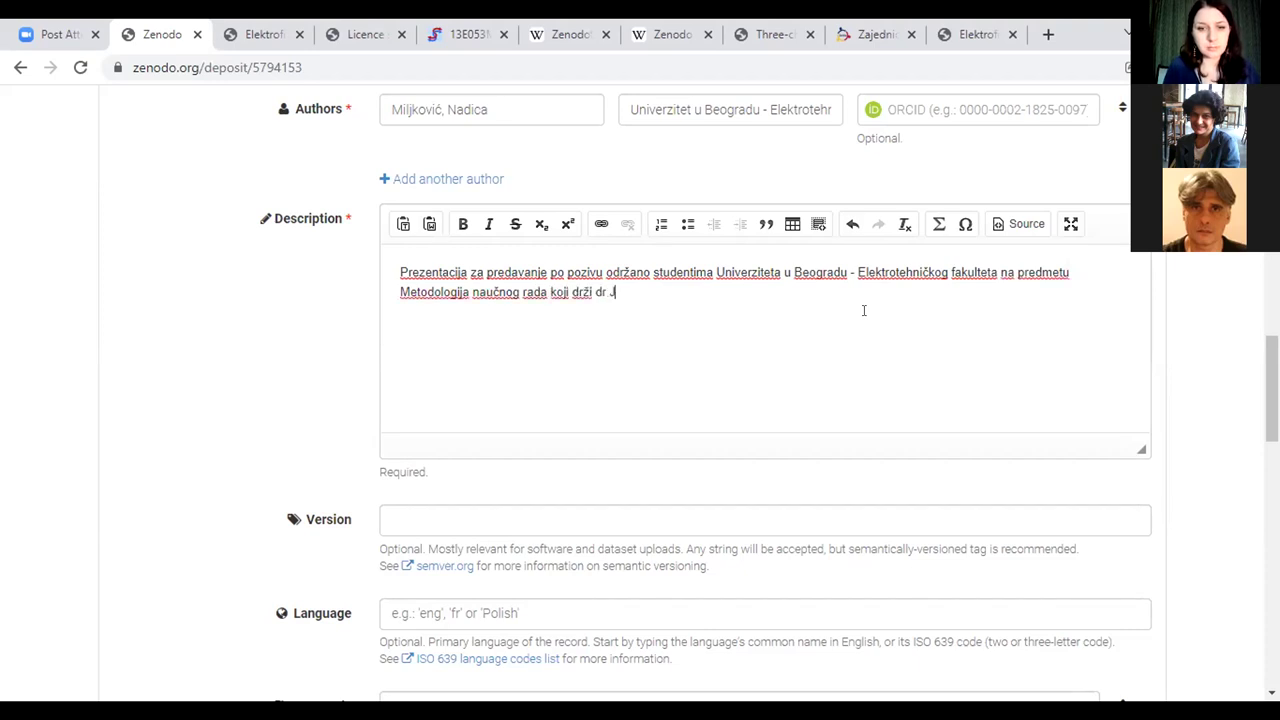
text(elena rad)
key(BackSpace)
key(BackSpace)
key(BackSpace)
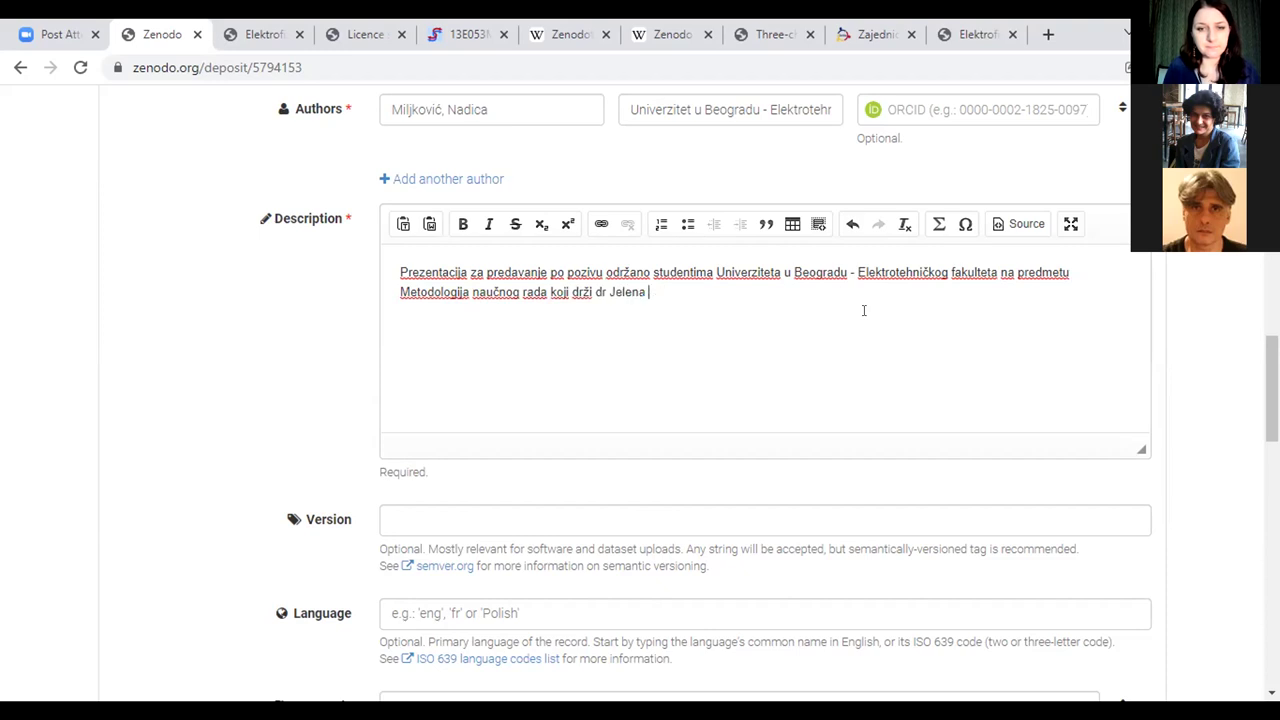
text(Radovanović, r)
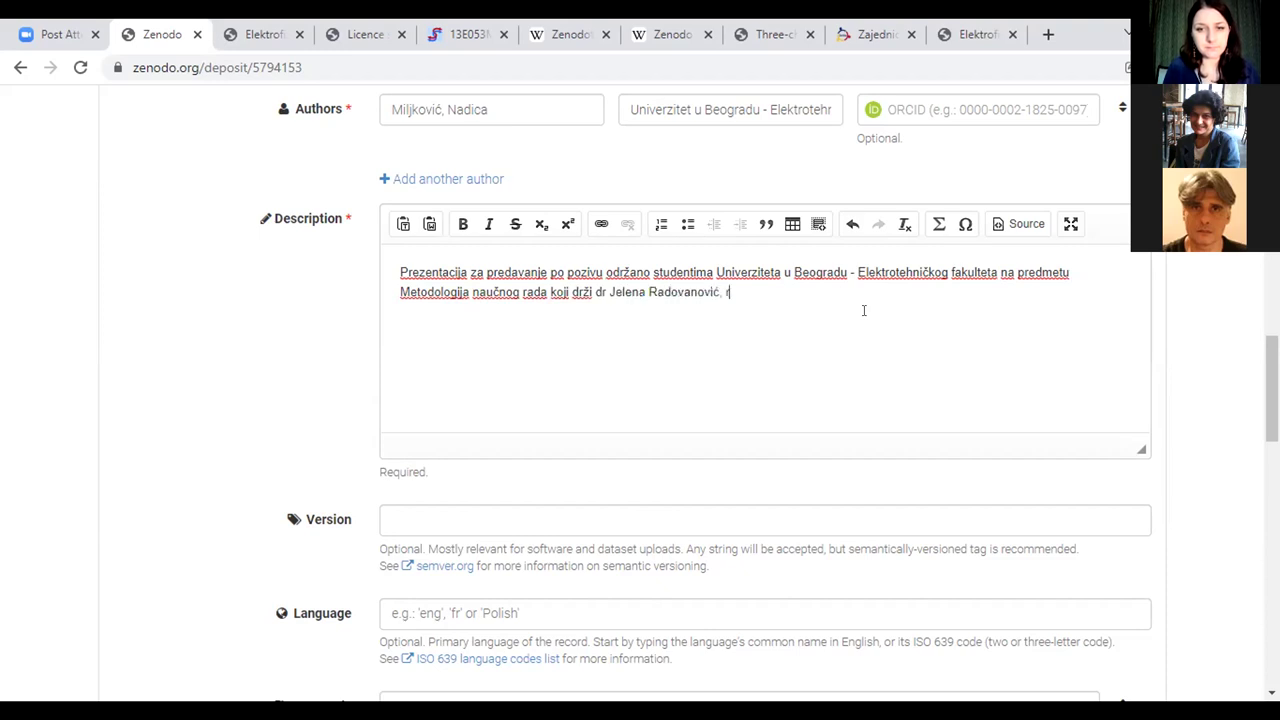
text(edovni profesor.)
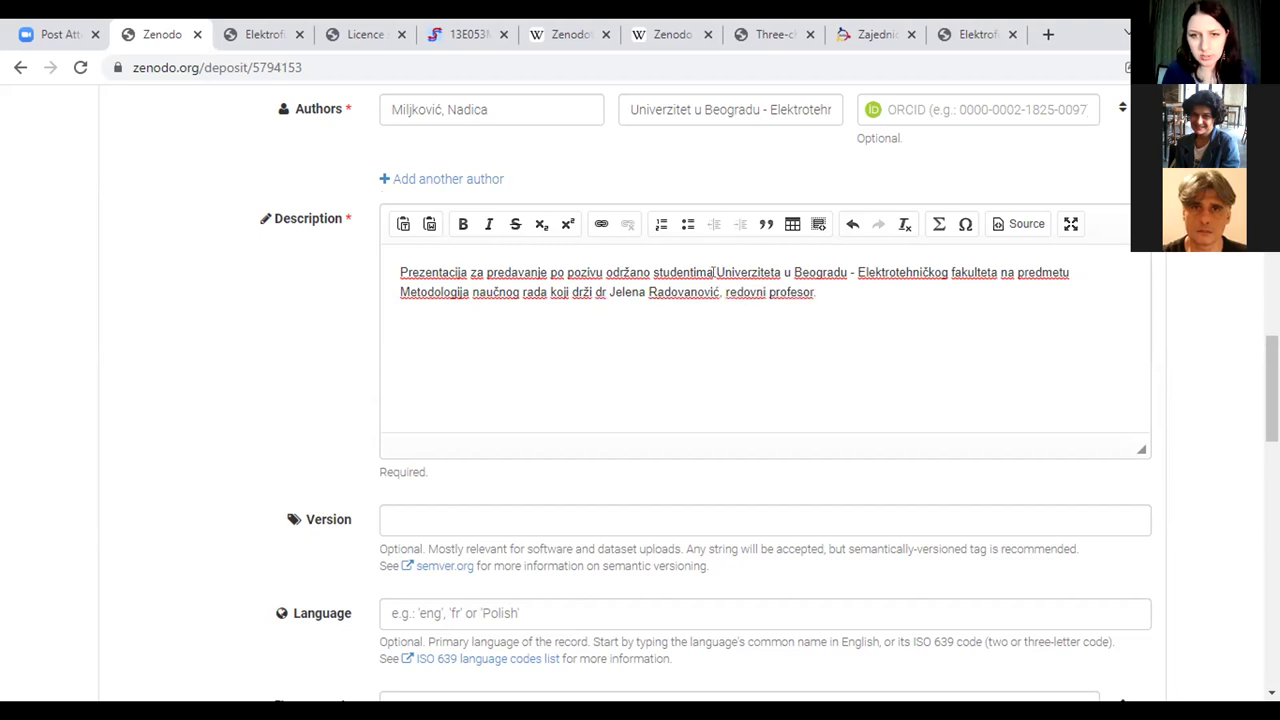
Step: Select "Univerziteta u Beogradu - Elektrotehničkog fakulteta" in the description and take the faculty website's address from etf.bg.ac.rs
drag(716, 271, 997, 268)
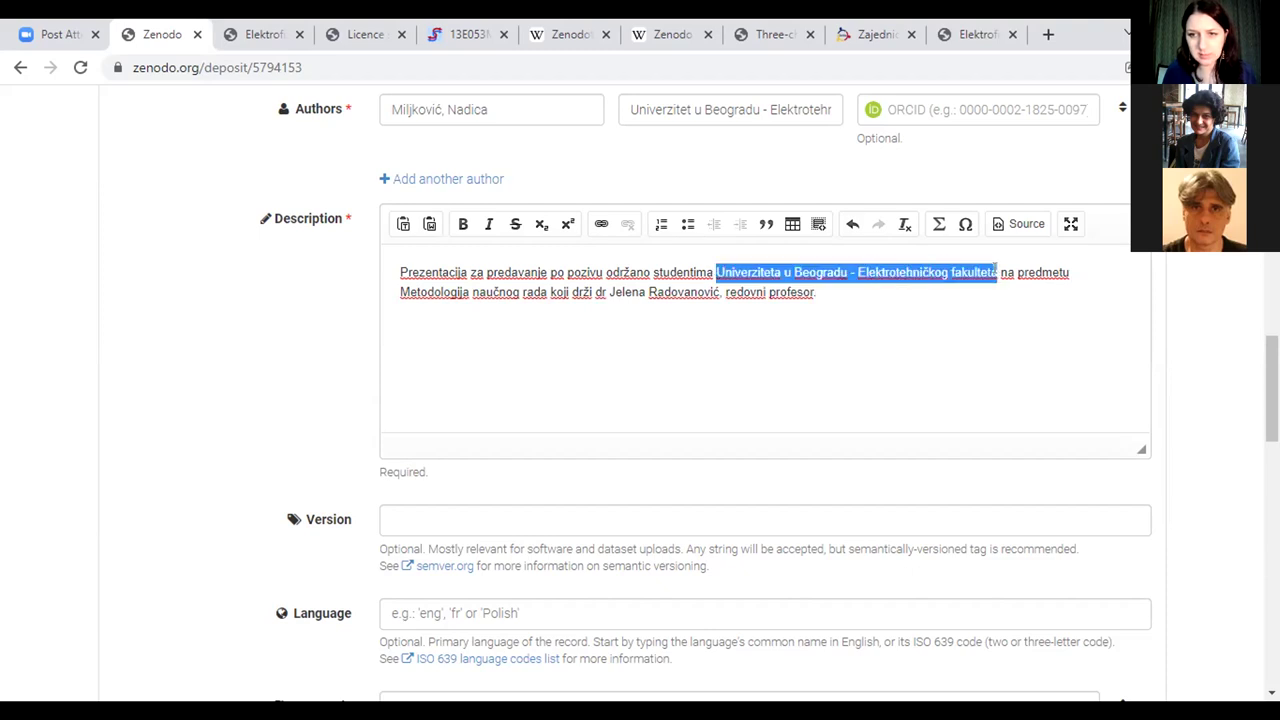
key(ctrl+Tab)
click(316, 70)
text(etf)
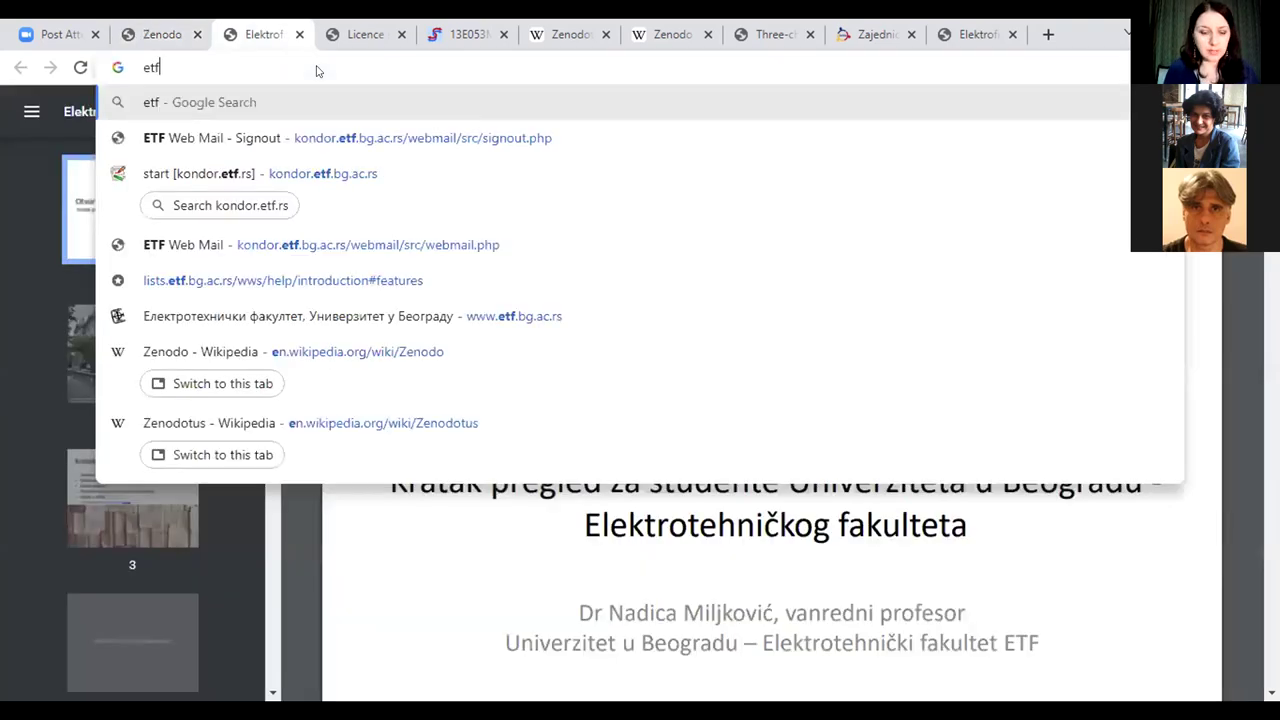
text(.bg.ac.)
key(Return)
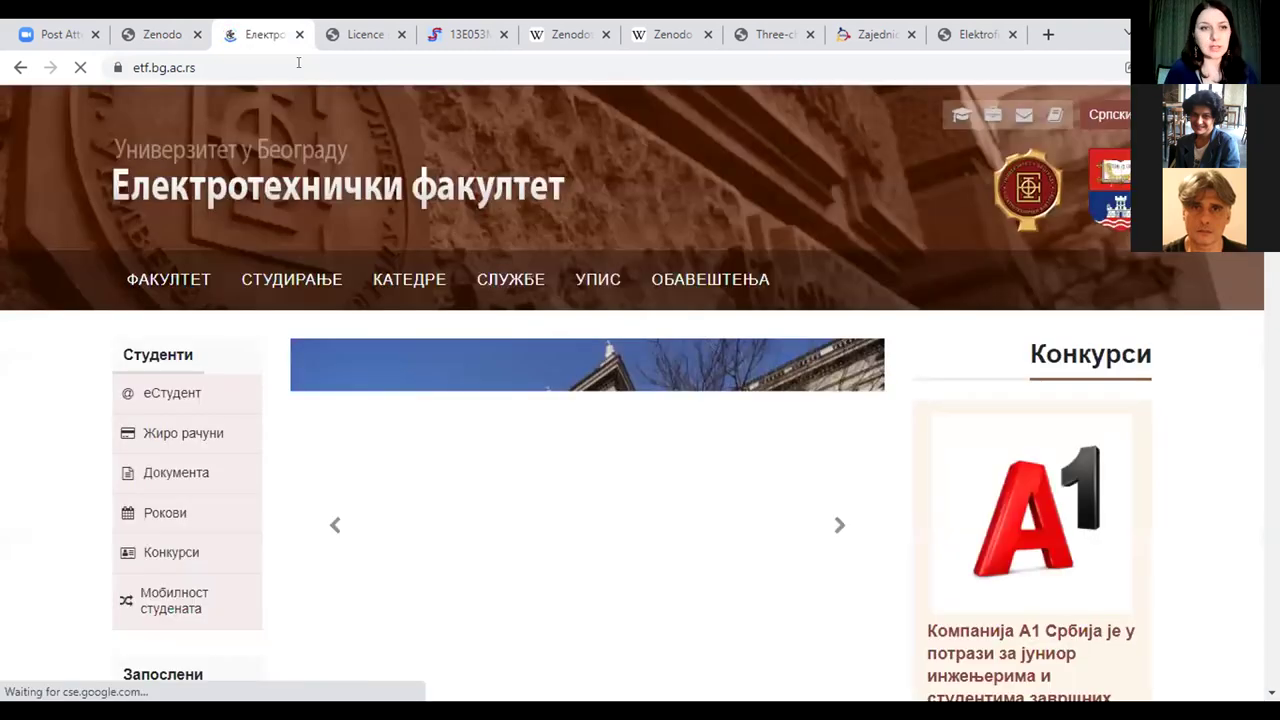
click(291, 63)
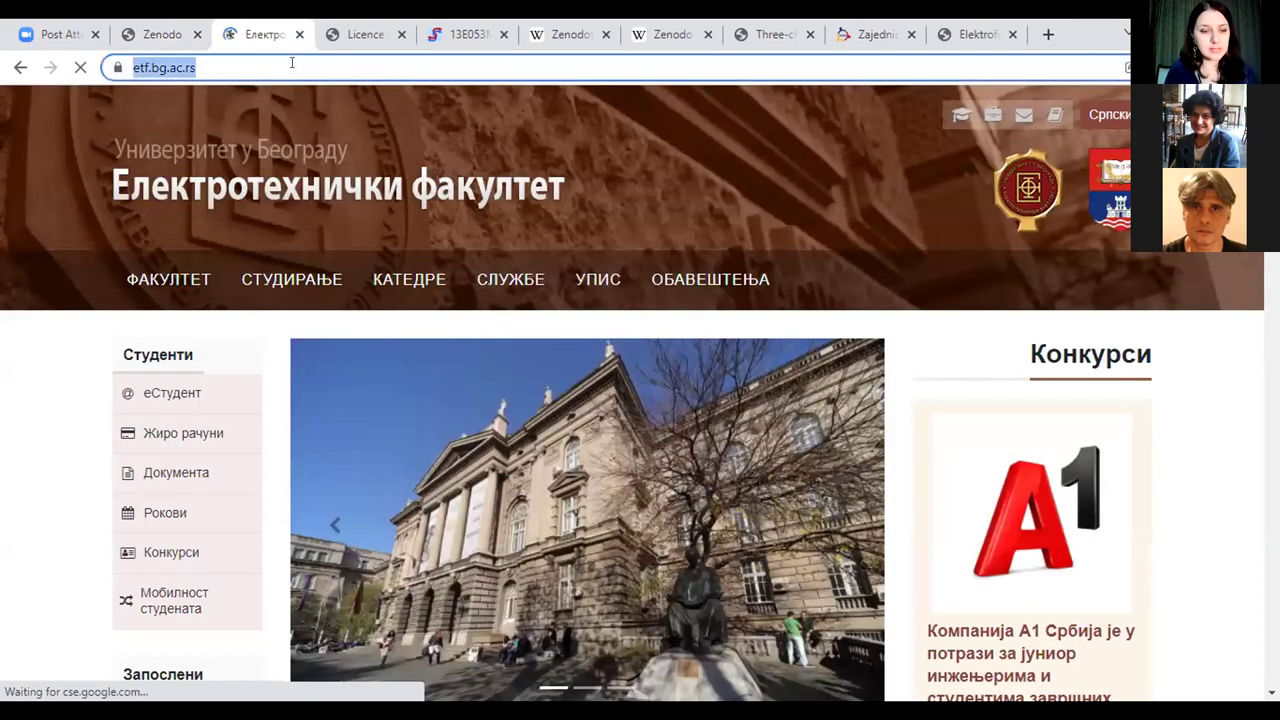
key(BackSpace)
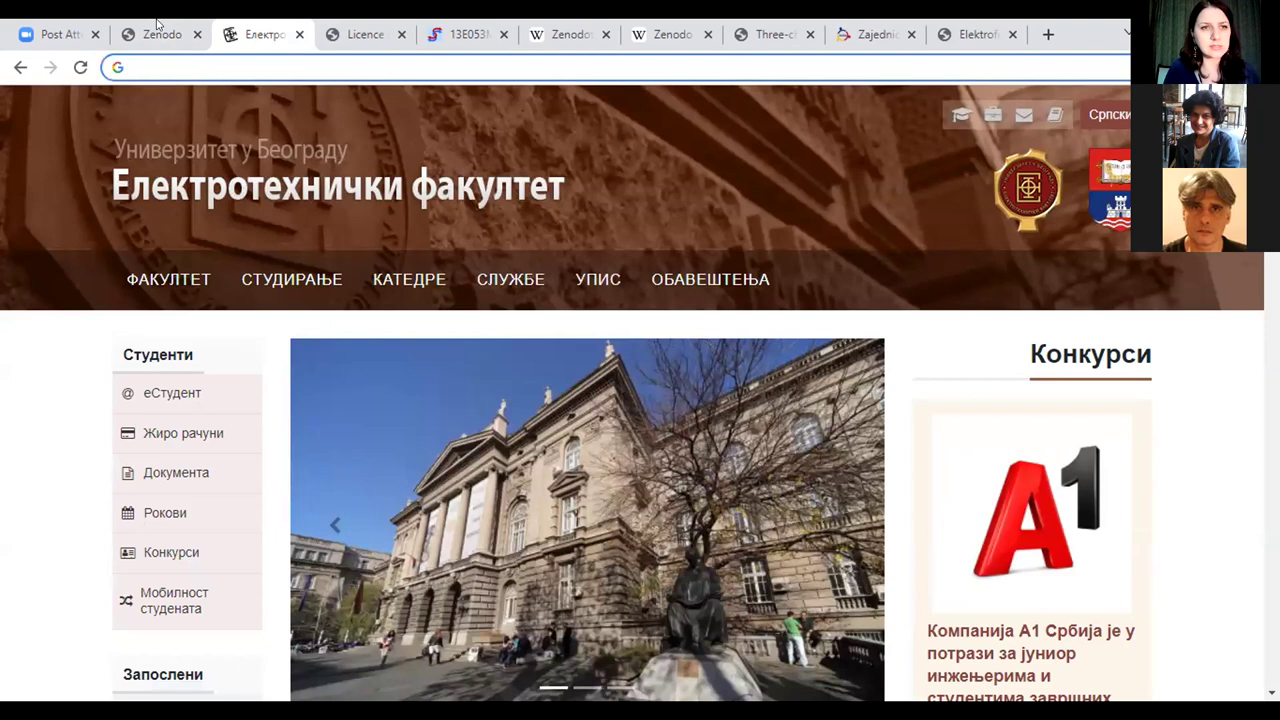
click(162, 34)
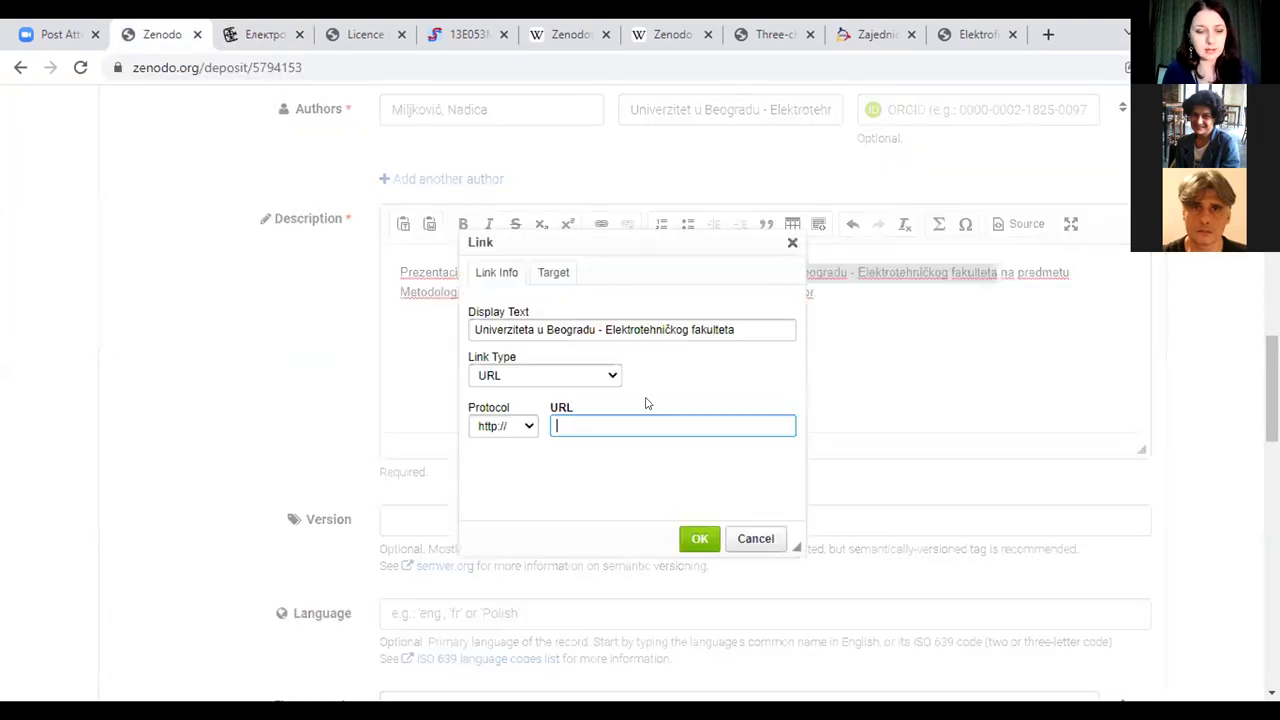
text(www.etf.bg.ac.rs/#gsc.tab=0)
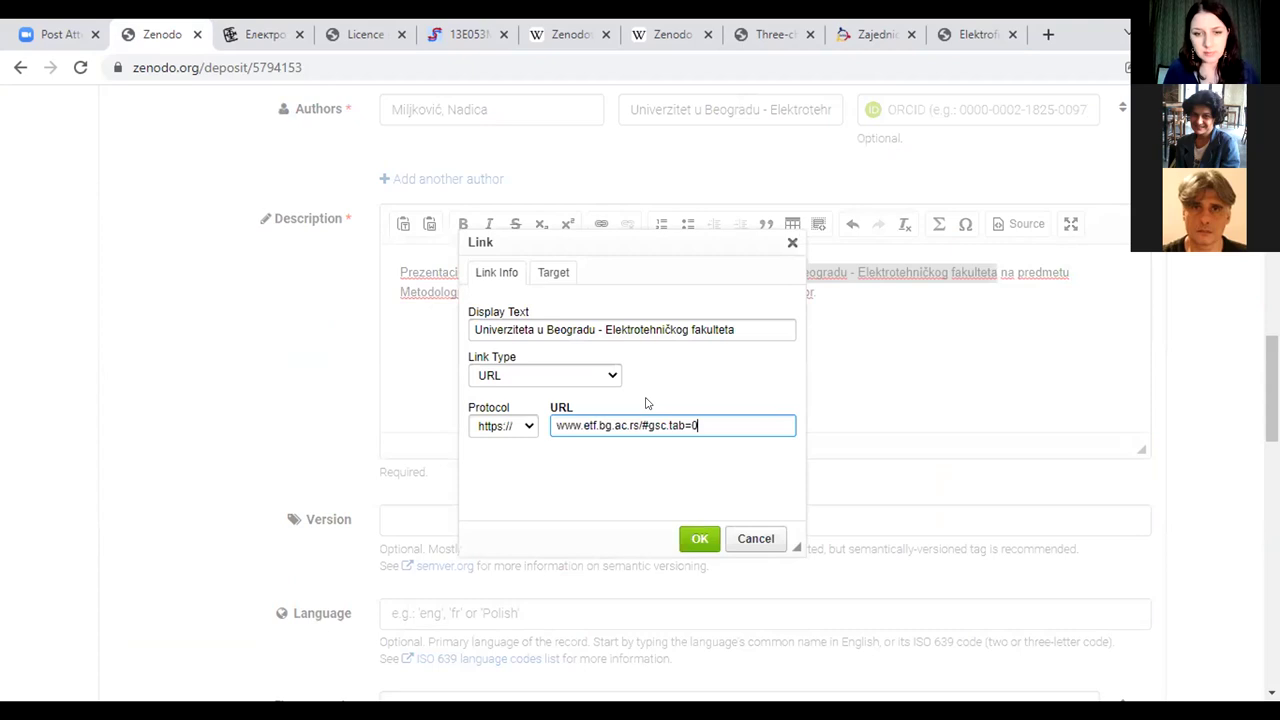
click(698, 541)
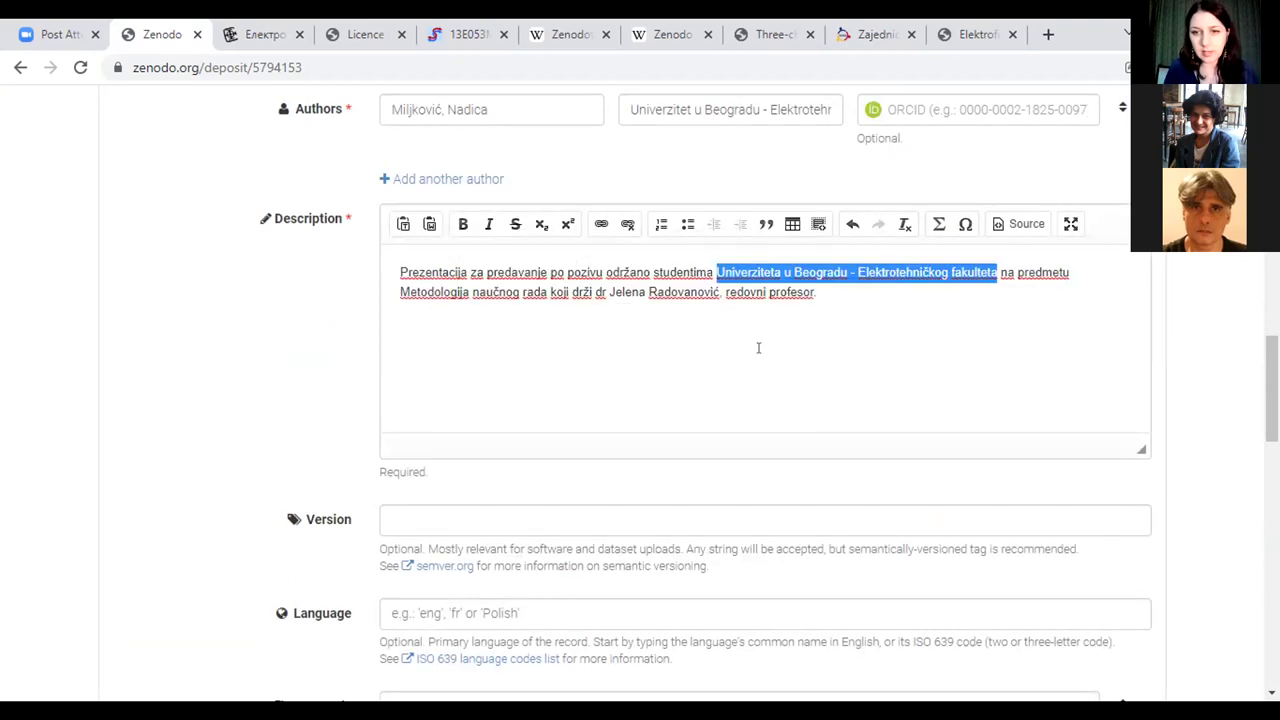
click(877, 265)
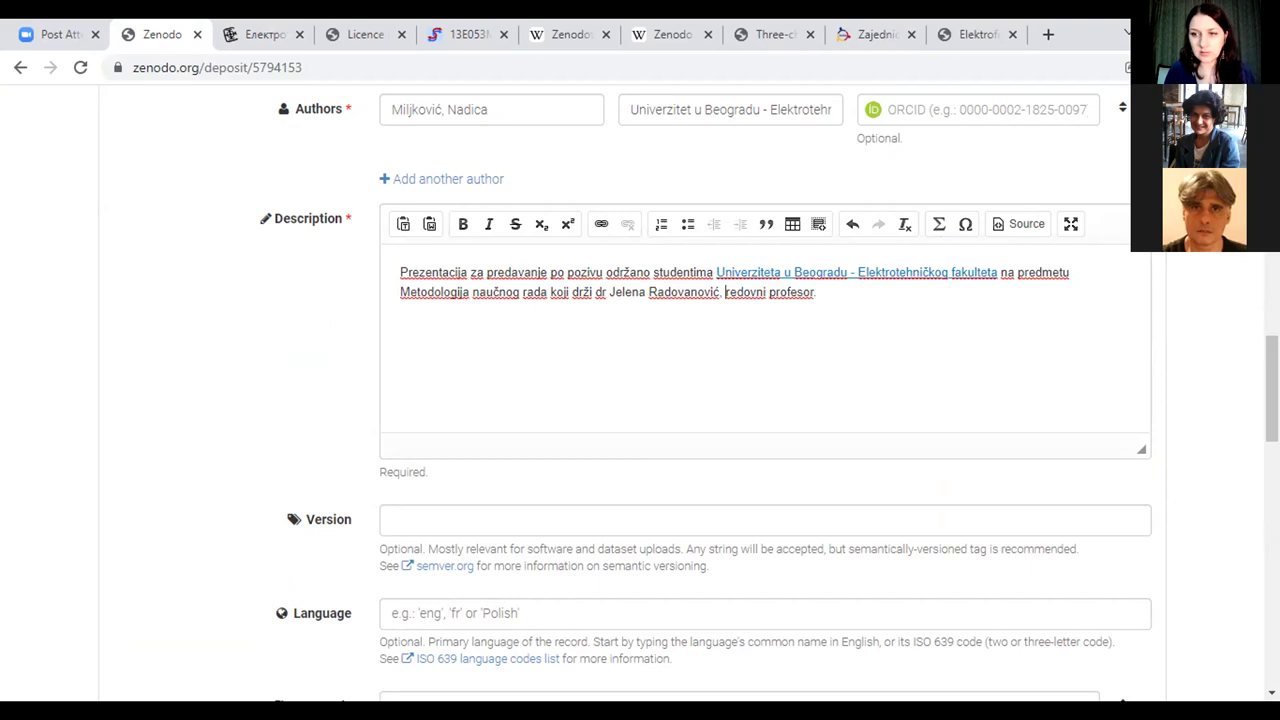
scroll(740, 289, down, 2)
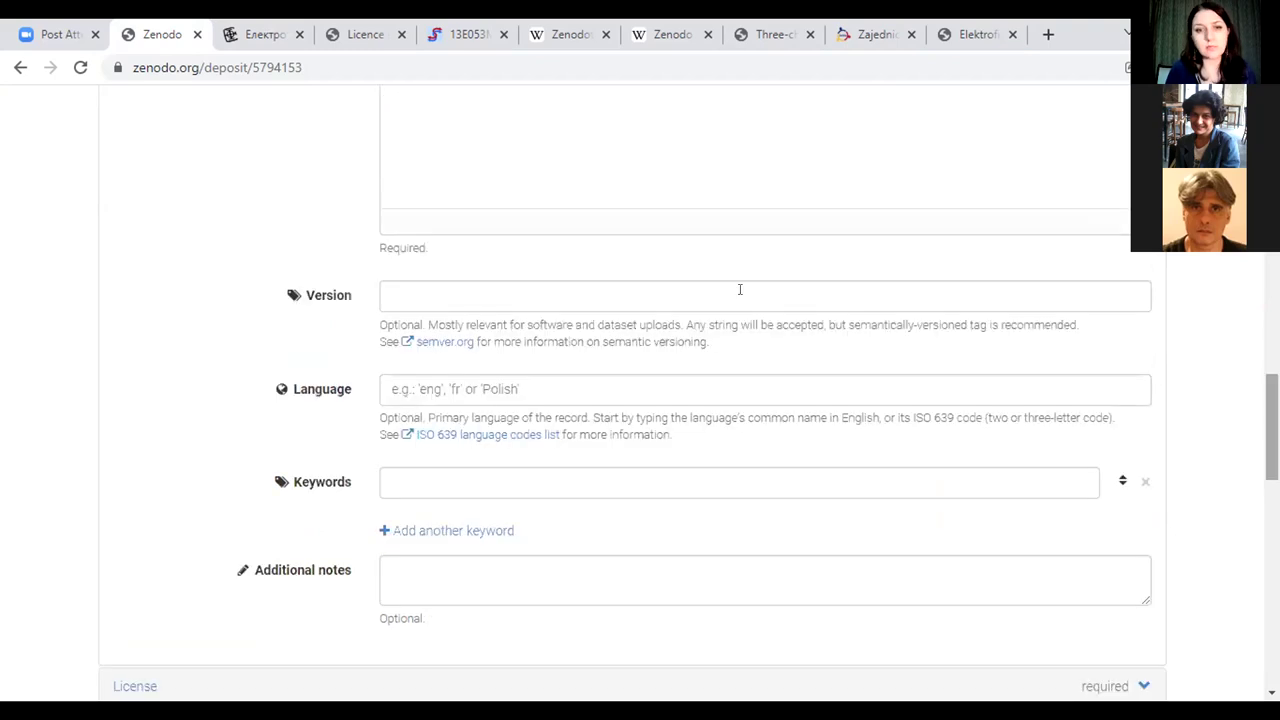
Step: Set the upload's version to 1 and its language to Serbian
click(740, 286)
text(1)
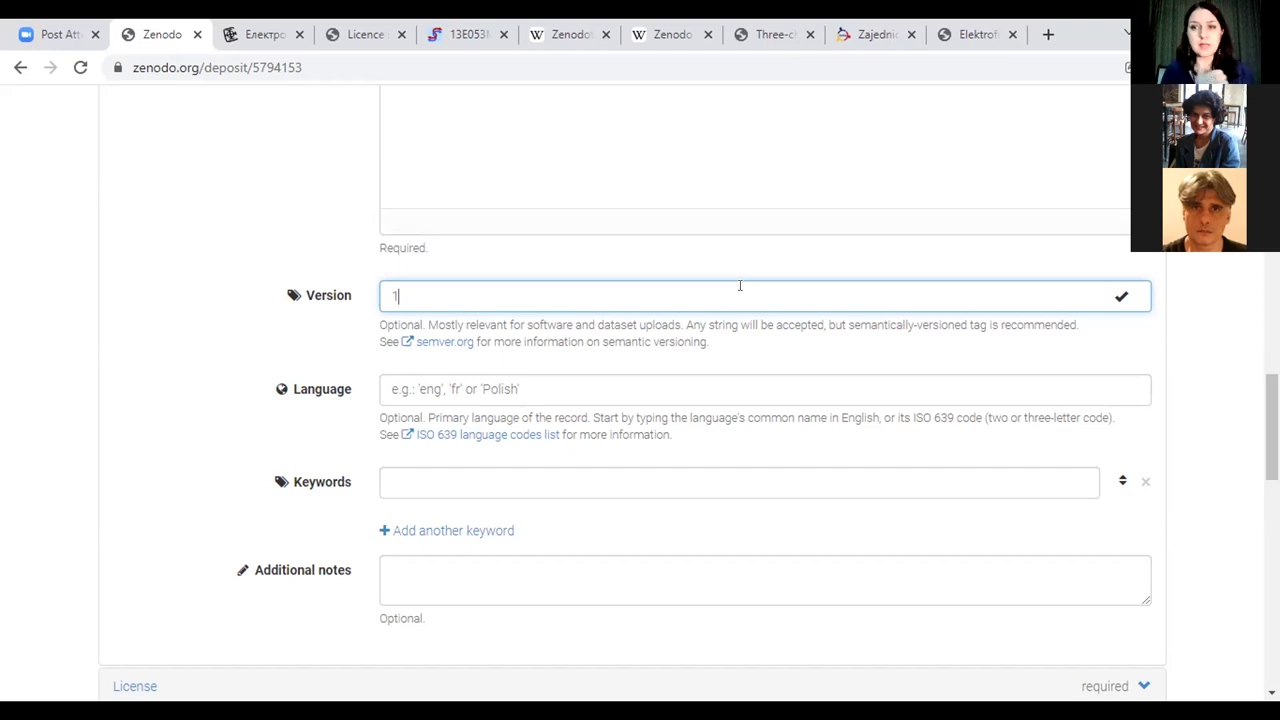
click(533, 390)
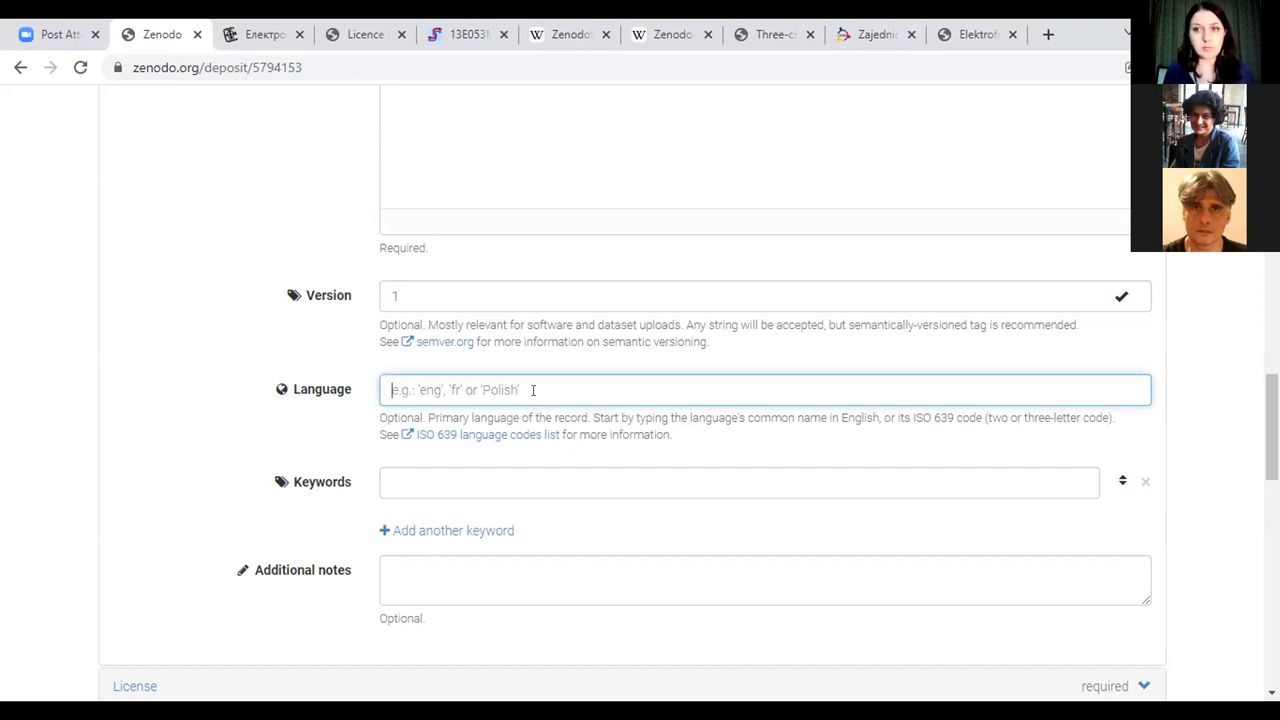
text(Serbi)
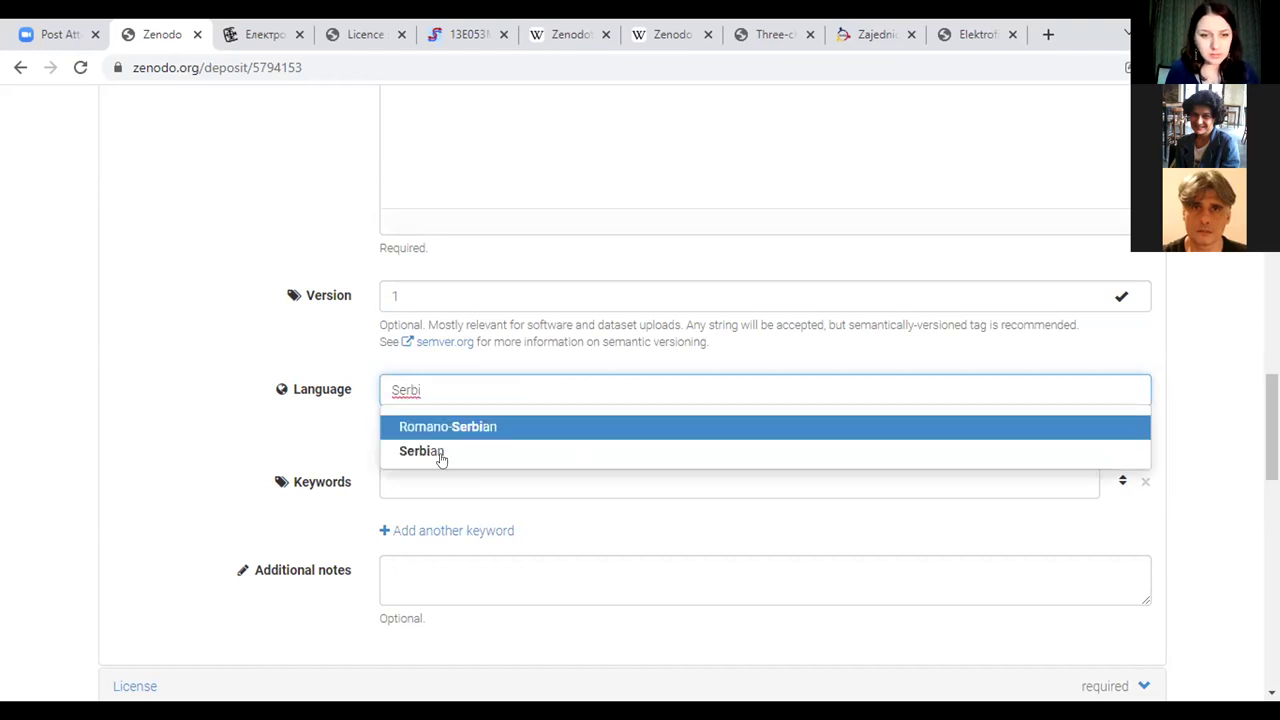
click(421, 451)
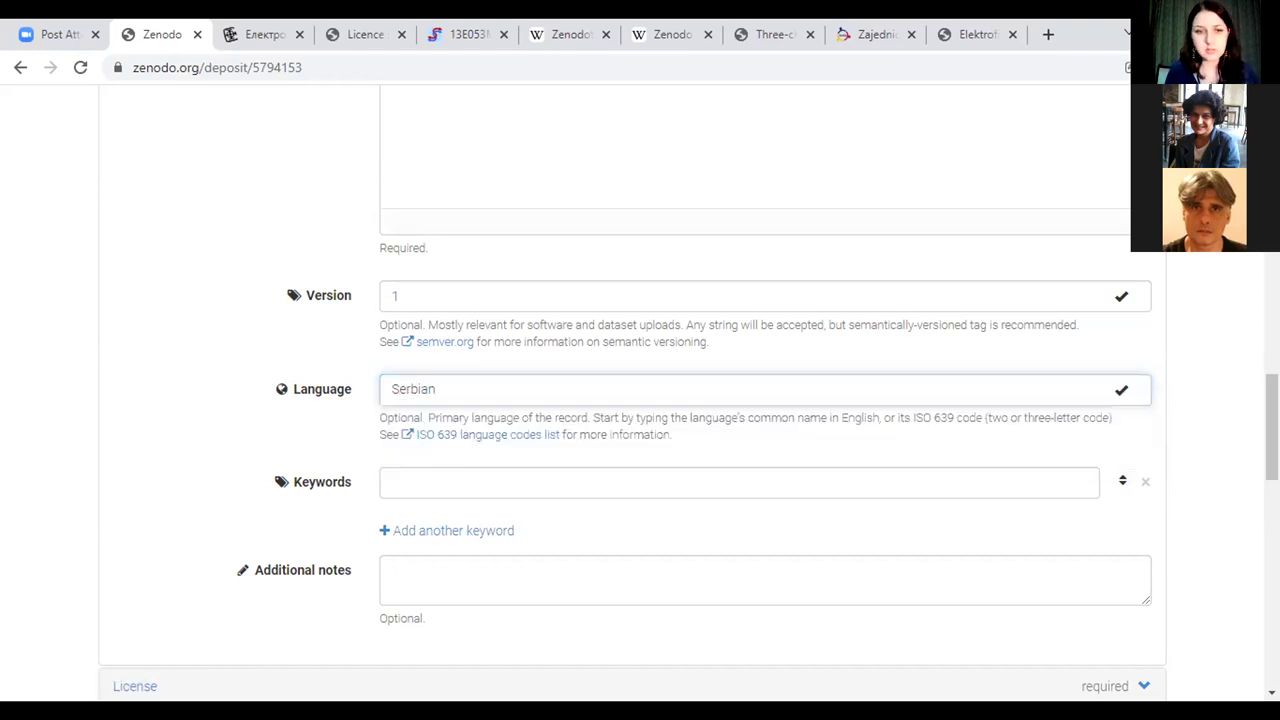
Step: Enter "otvorena nauka" and "otvoreni podaci" as the first two keywords
scroll(640, 400, down, 2)
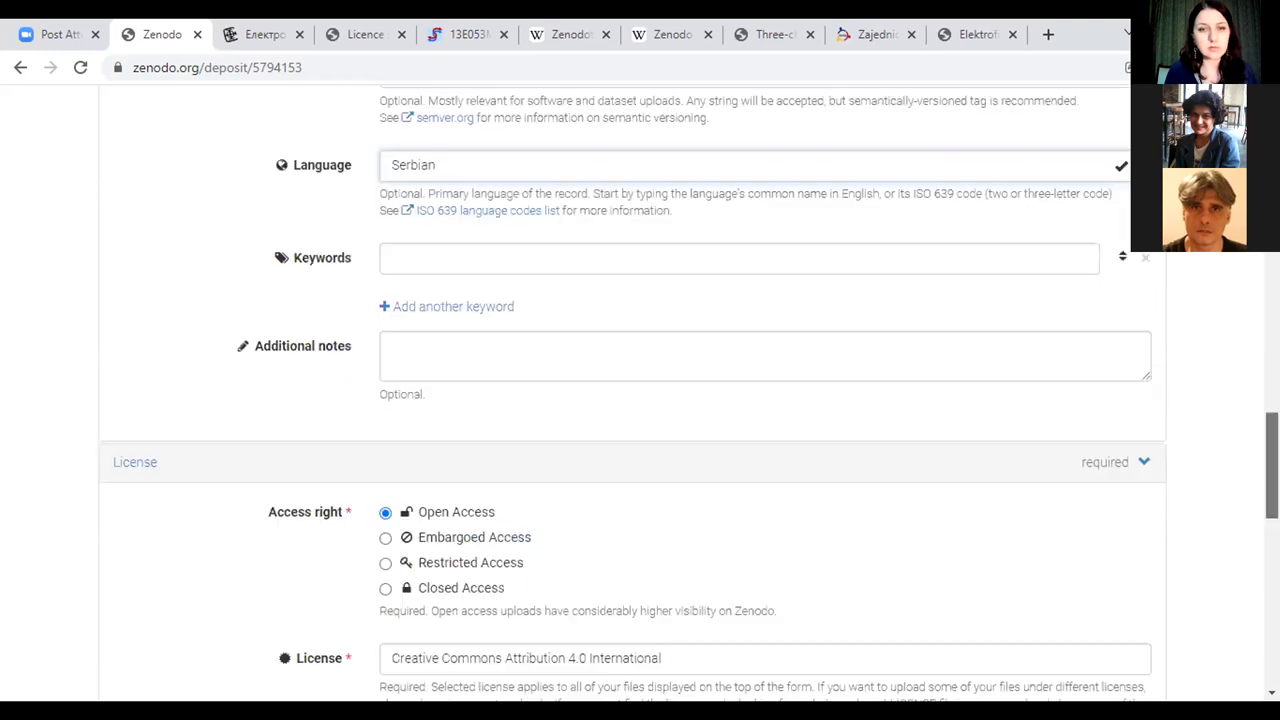
click(606, 257)
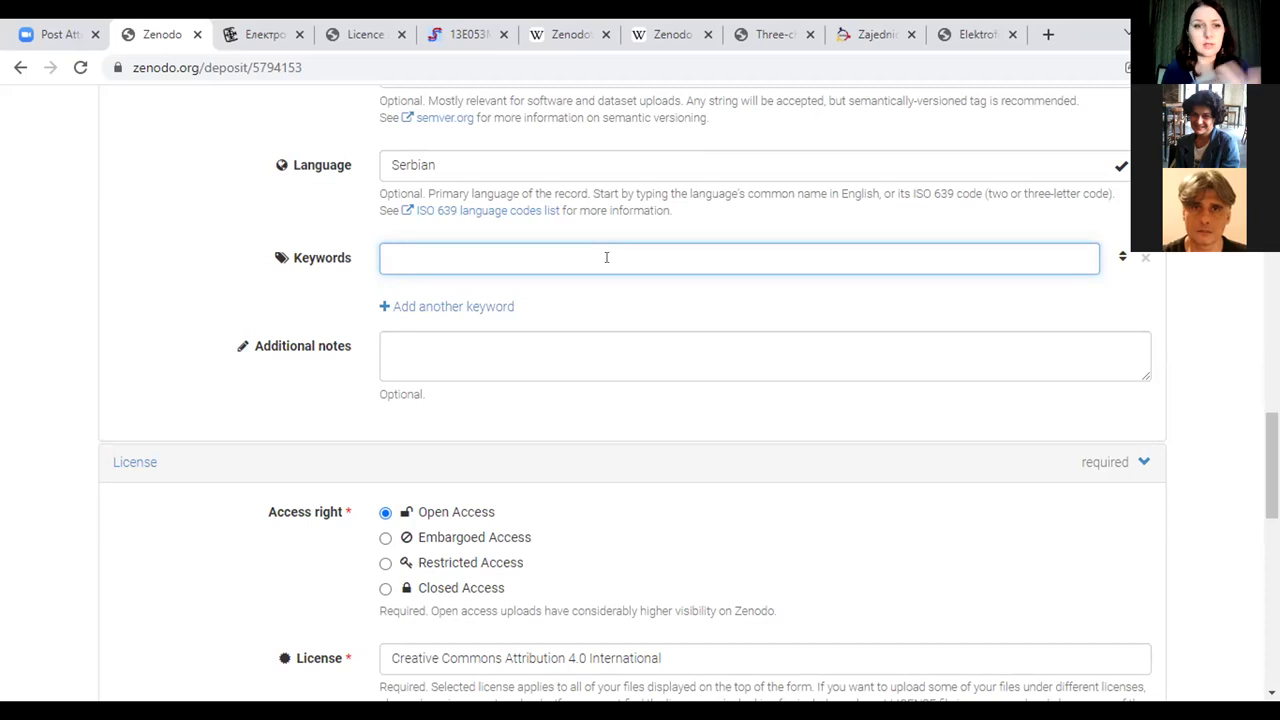
text(otvo)
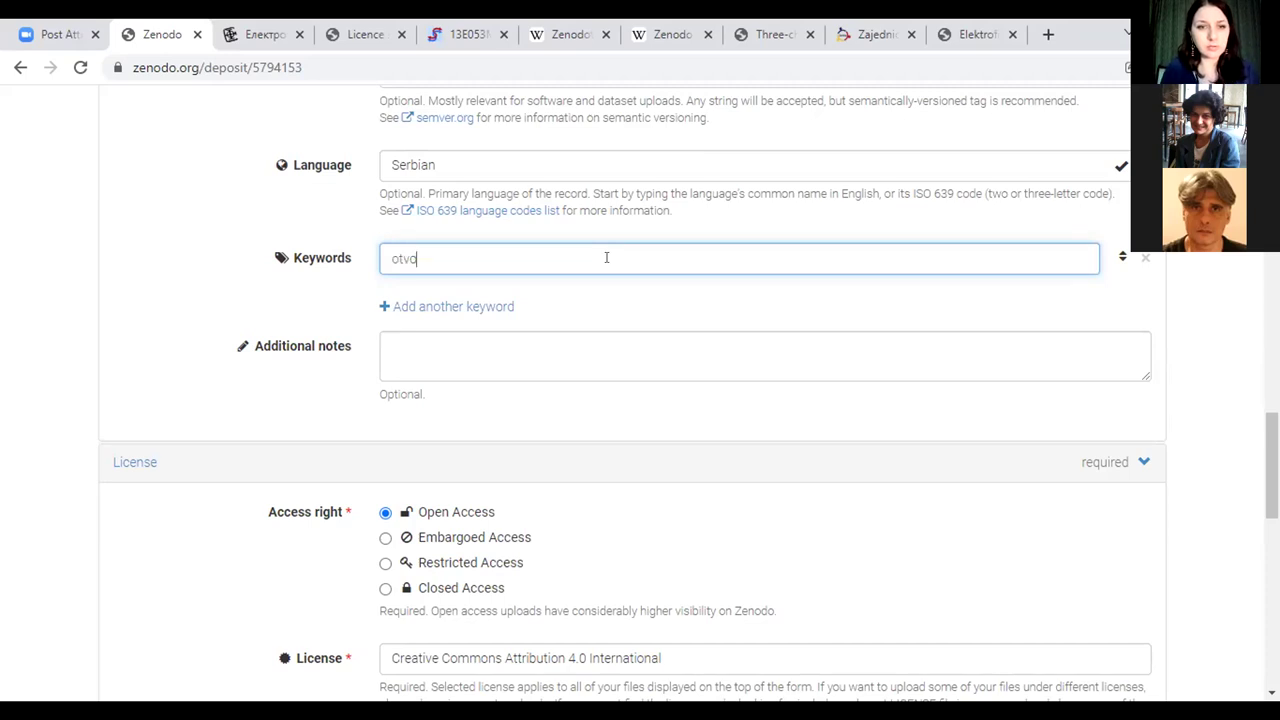
text(reni)
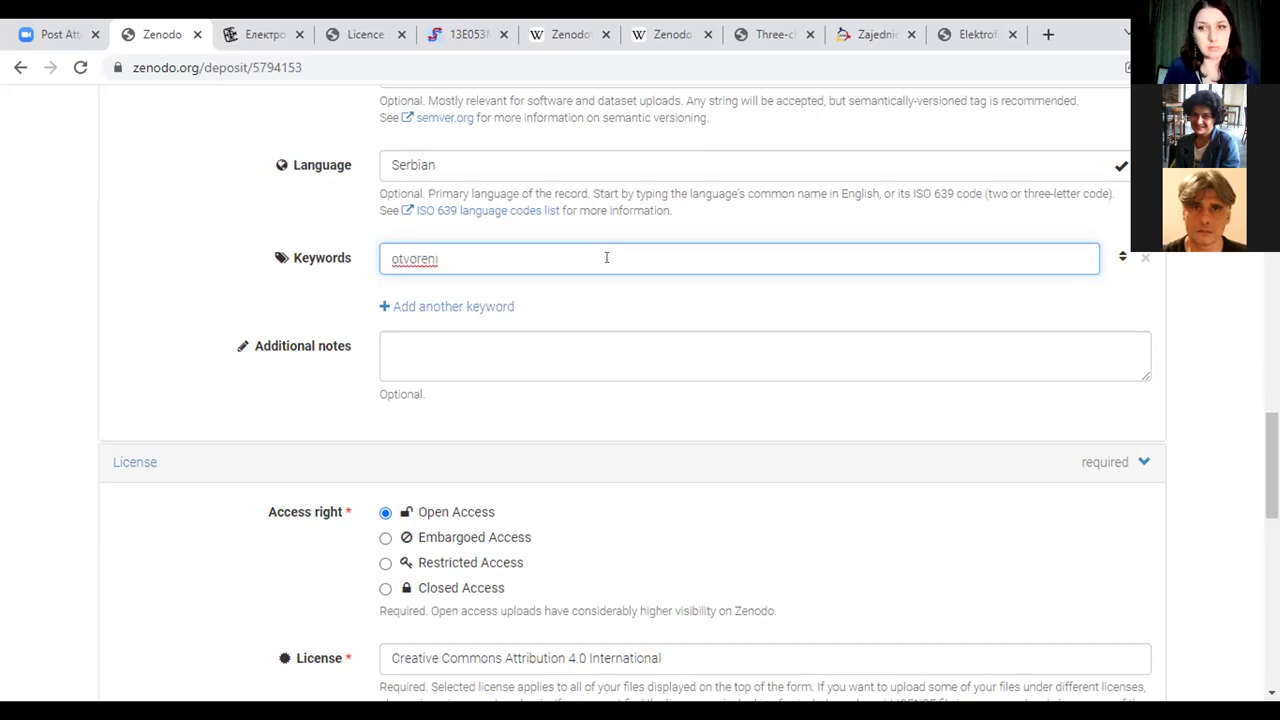
key(BackSpace)
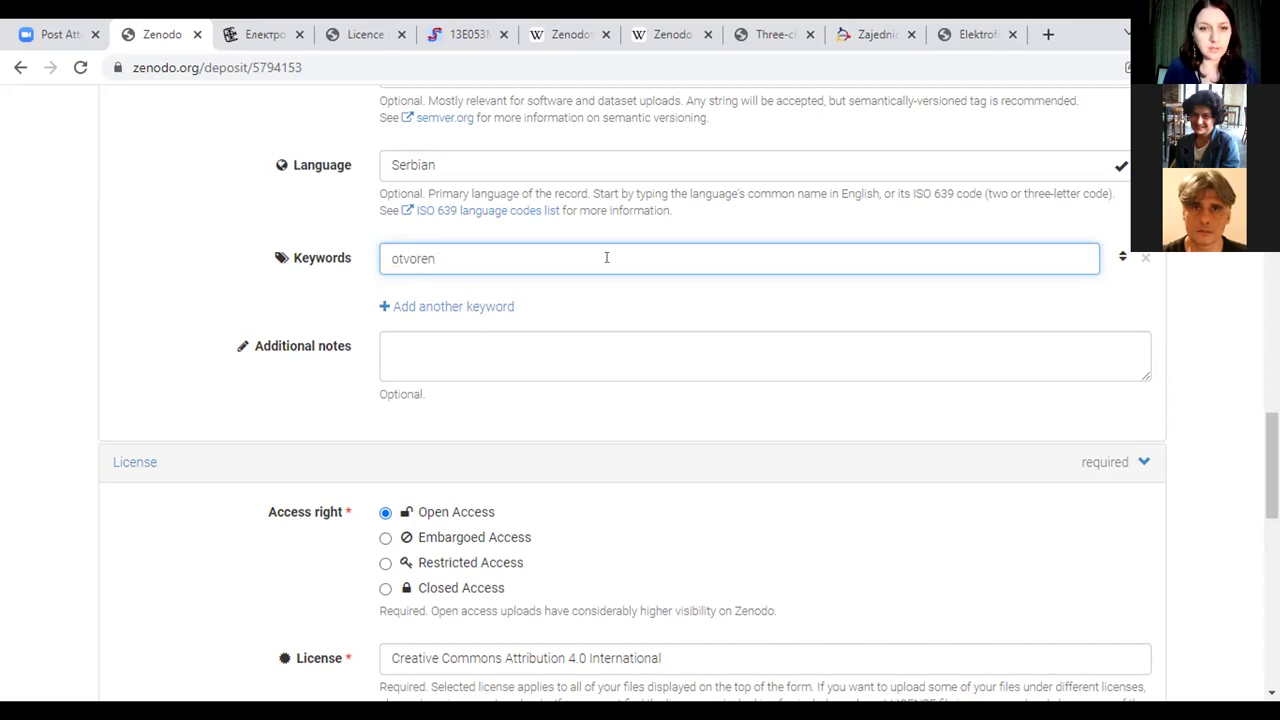
text(a nauka)
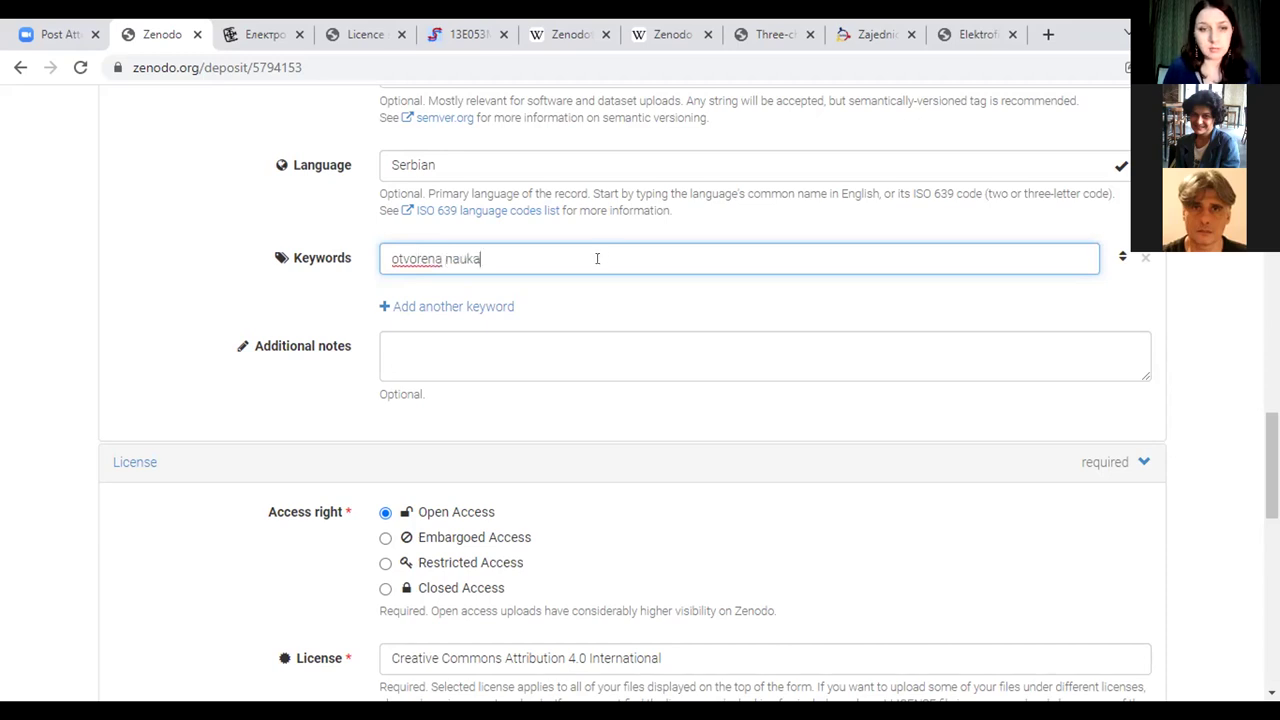
click(461, 305)
text(ot)
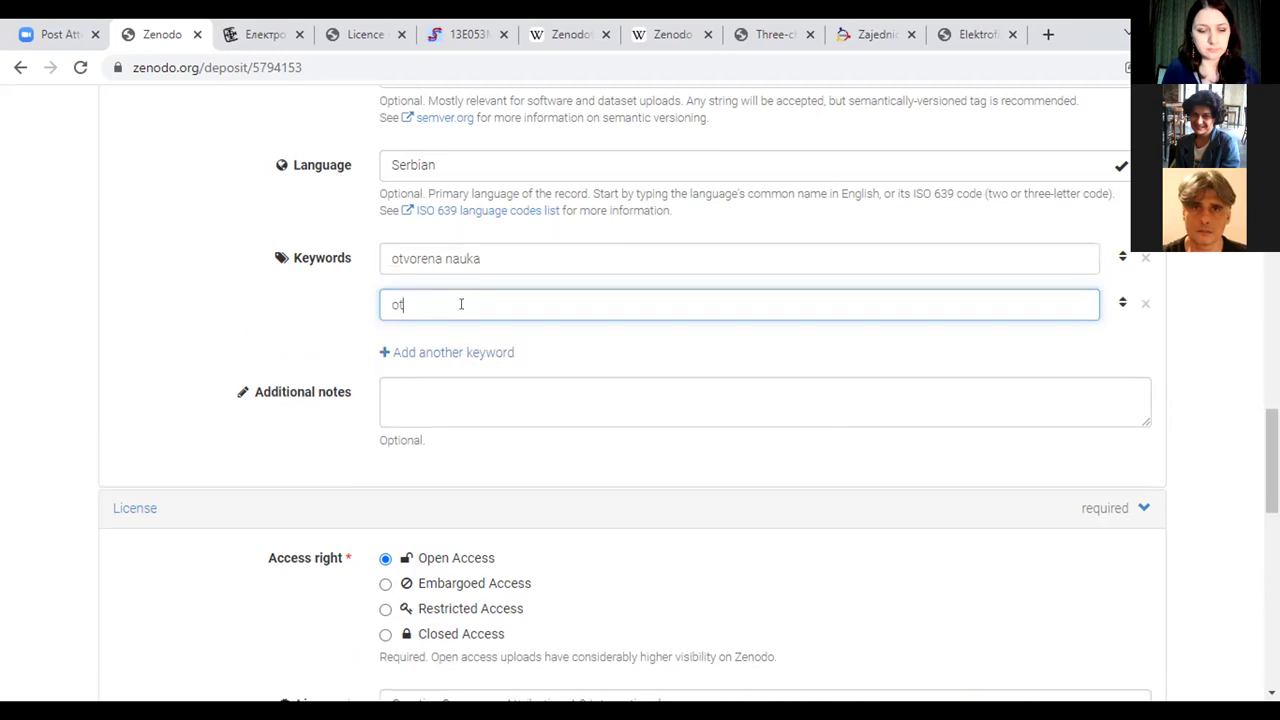
text(voreni podaci)
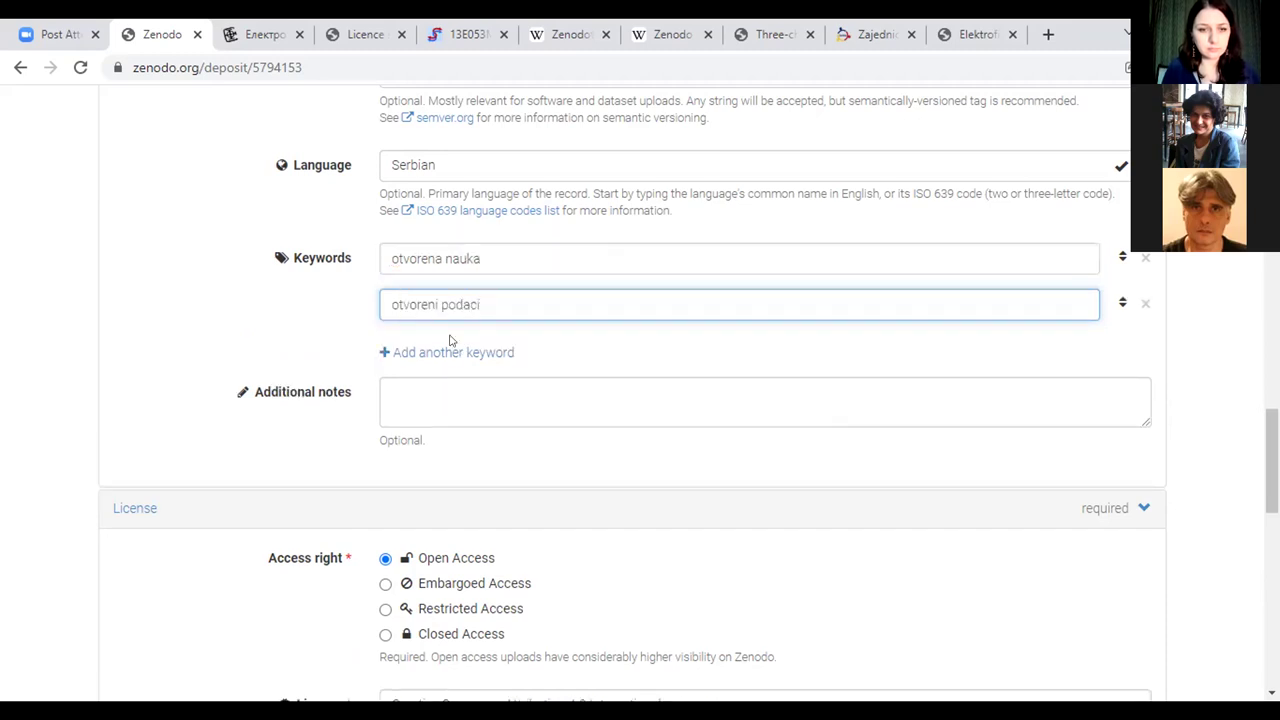
Step: Add two more keywords, "dobre prakse" and "istraživački podaci"
click(424, 347)
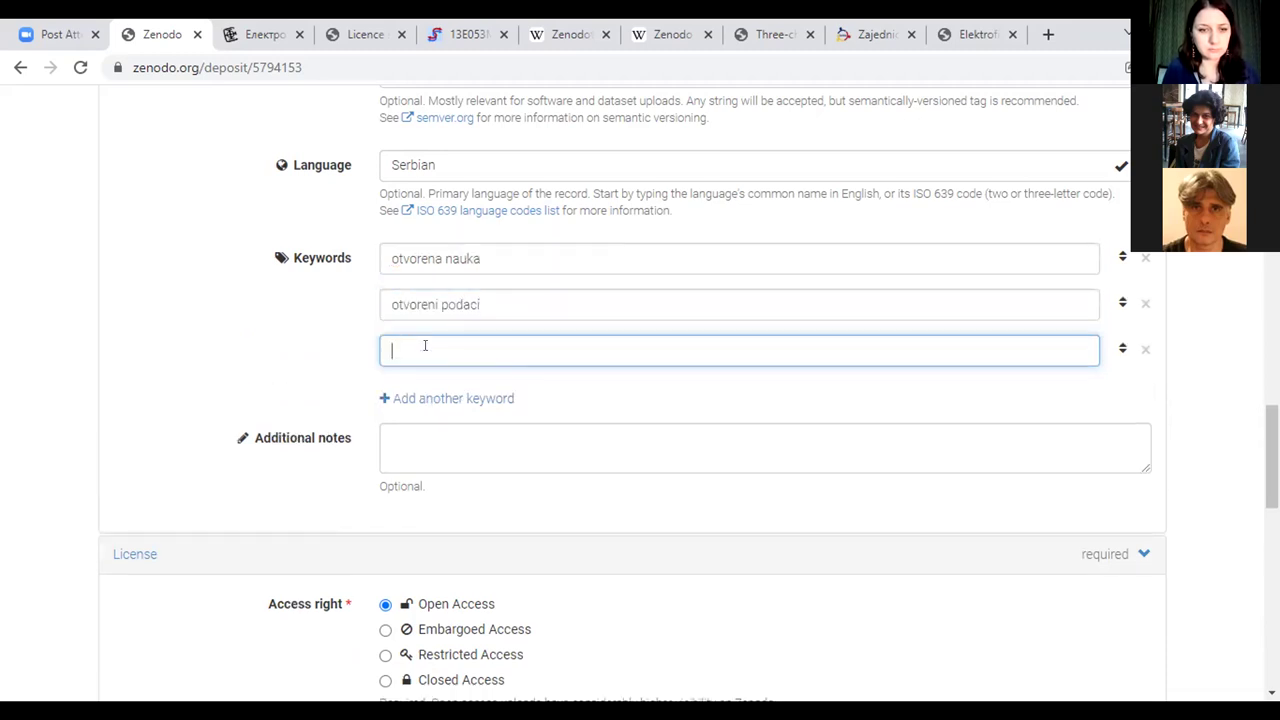
text(dobre pra)
text(kse)
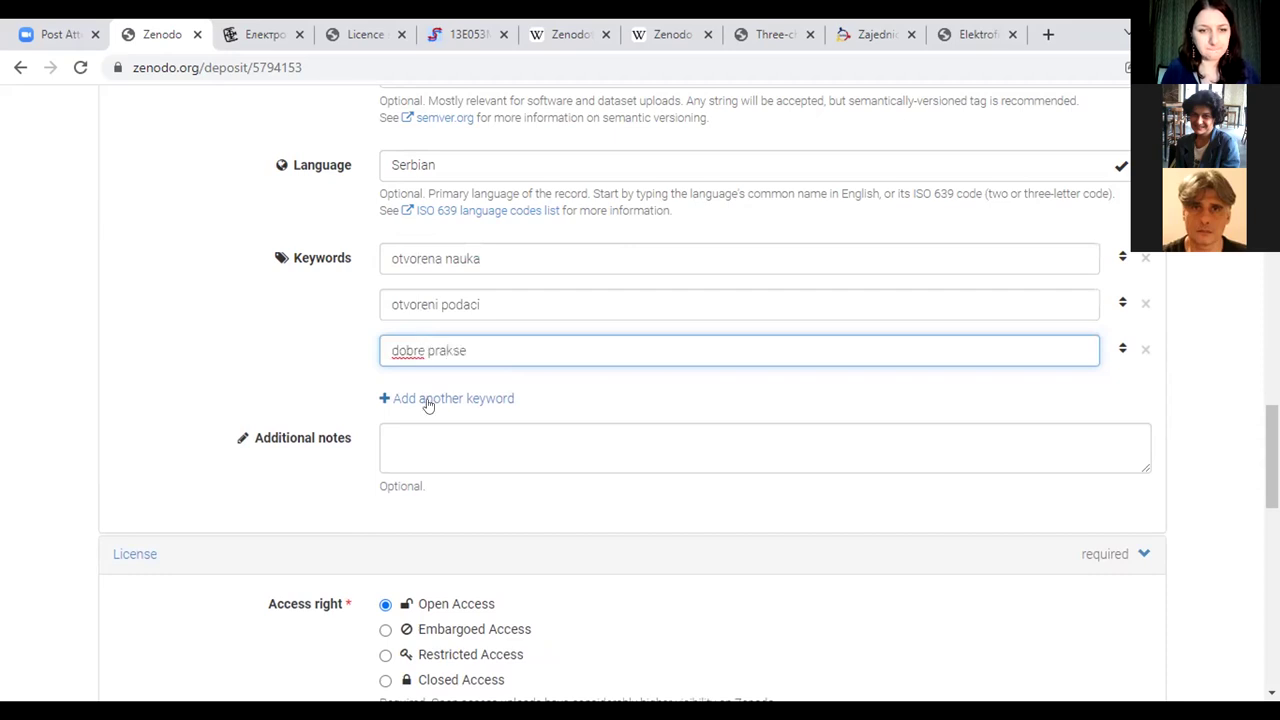
click(426, 398)
click(426, 394)
text(is)
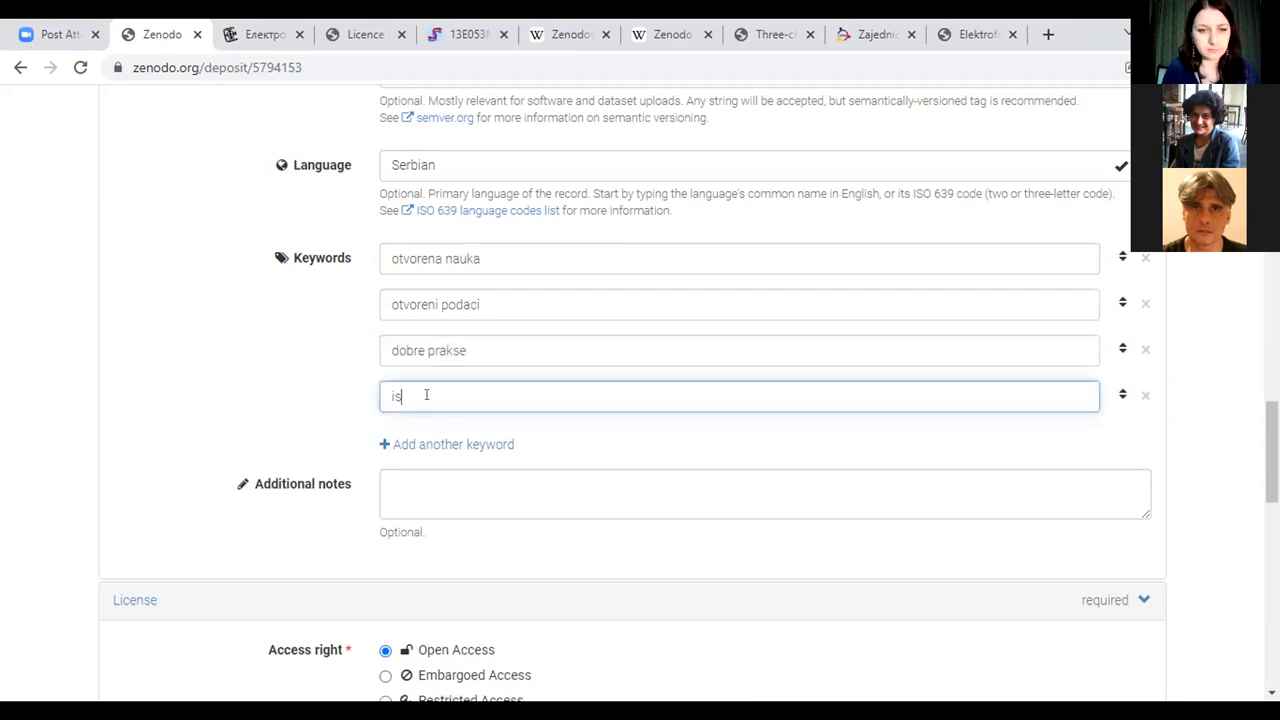
text(traživački podaci)
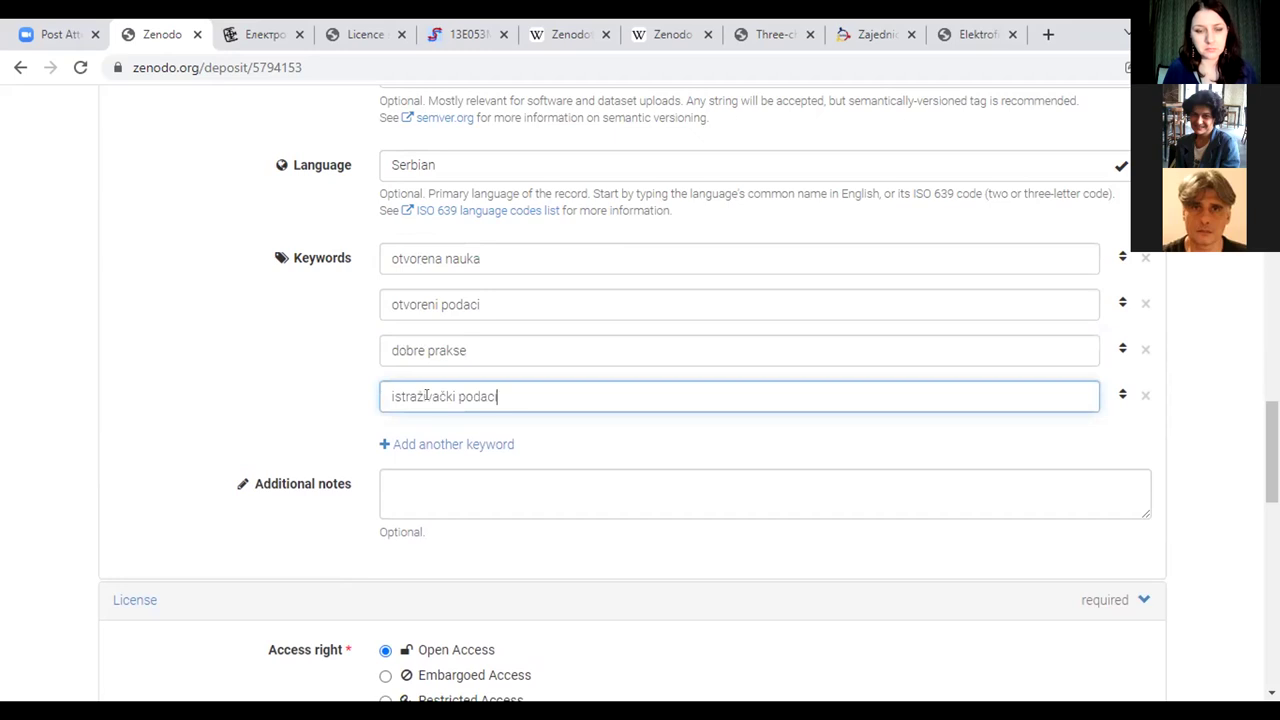
Step: Leave the additional notes empty and choose Creative Commons Attribution 4.0 International as the license
click(490, 484)
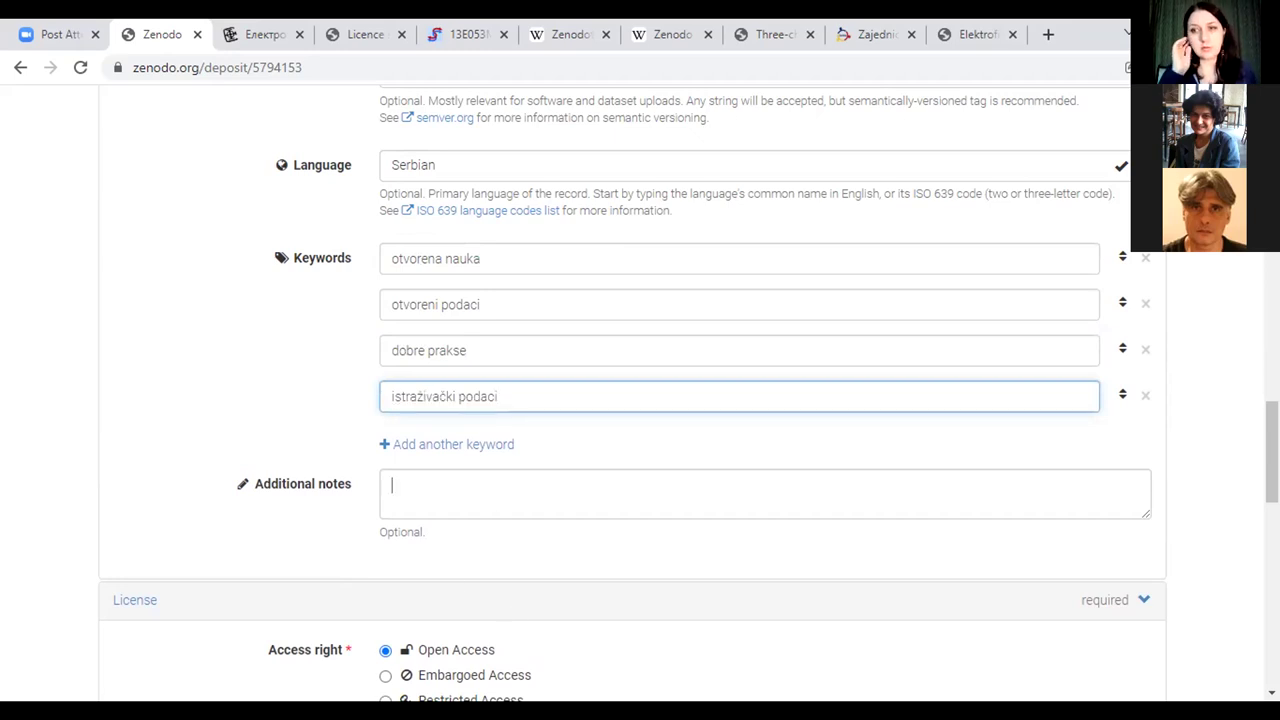
scroll(640, 400, down, 1)
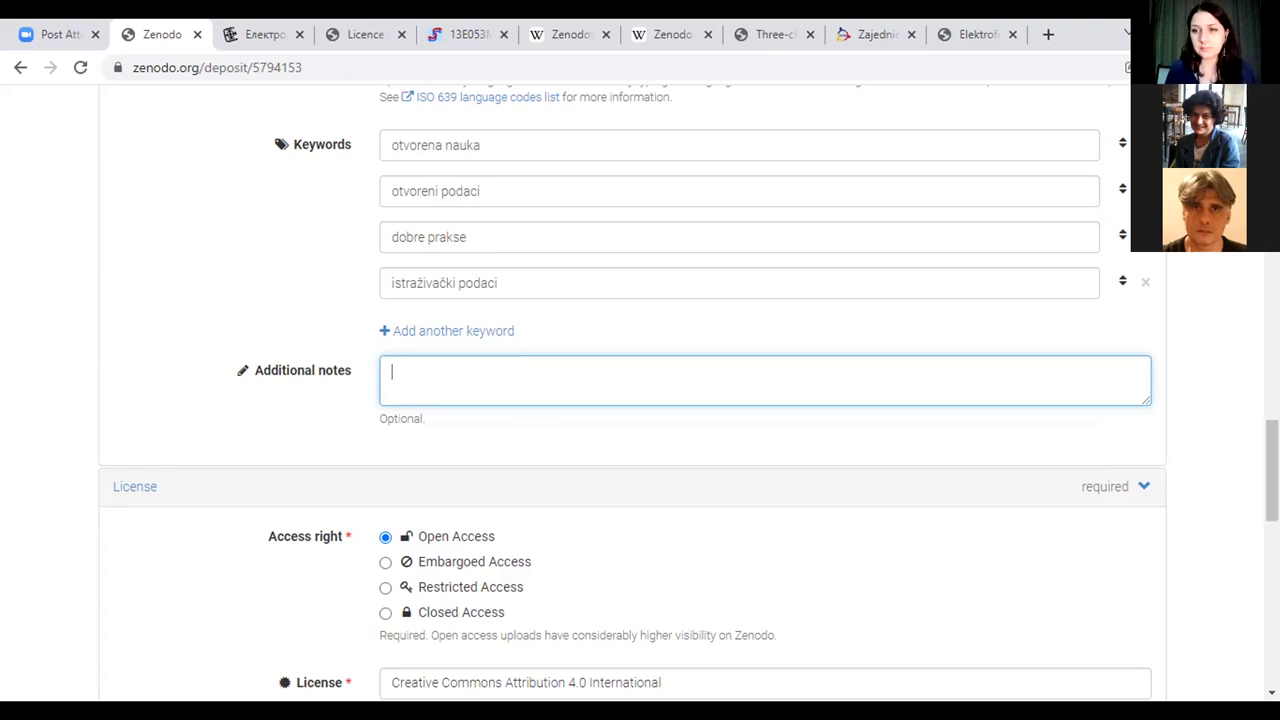
scroll(640, 400, down, 4)
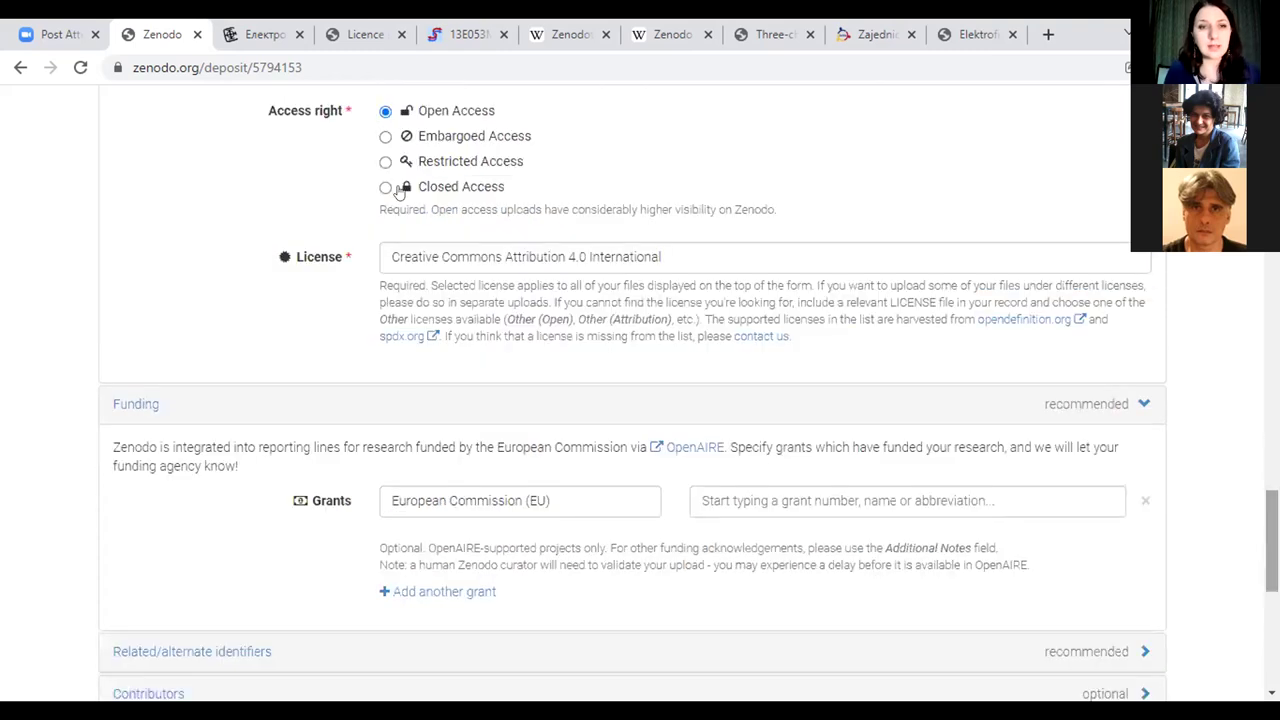
click(516, 257)
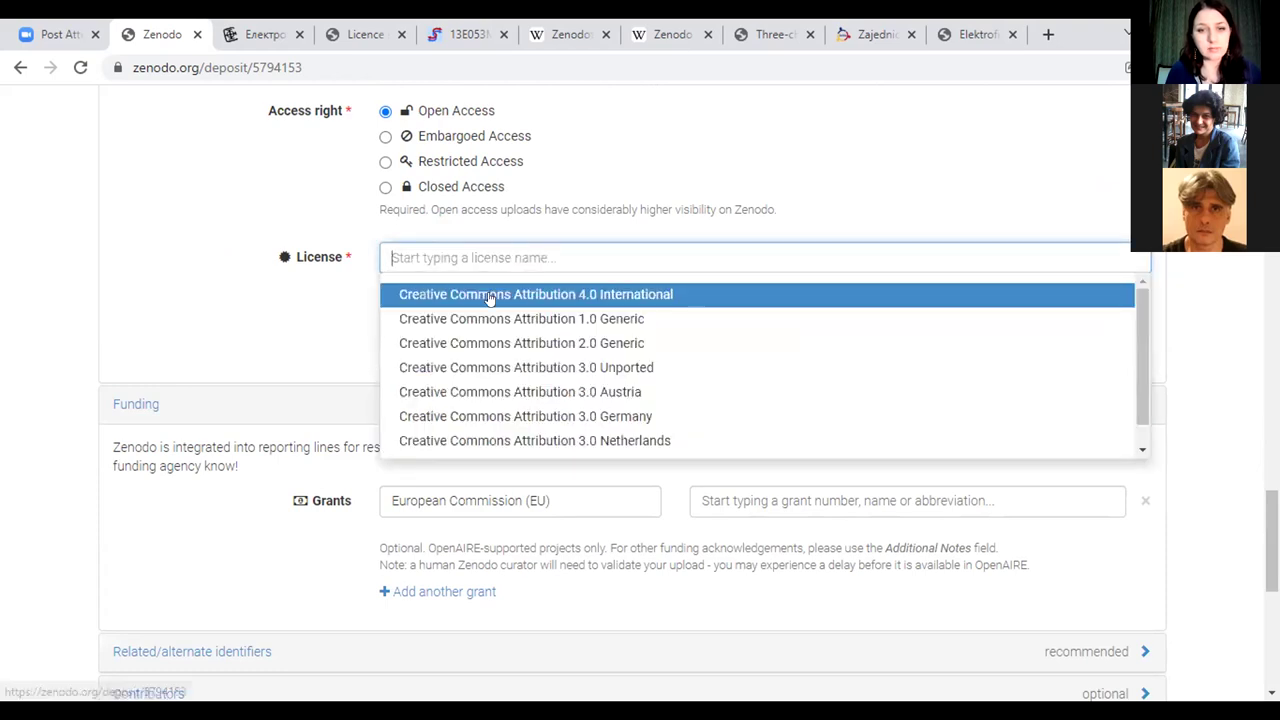
click(491, 295)
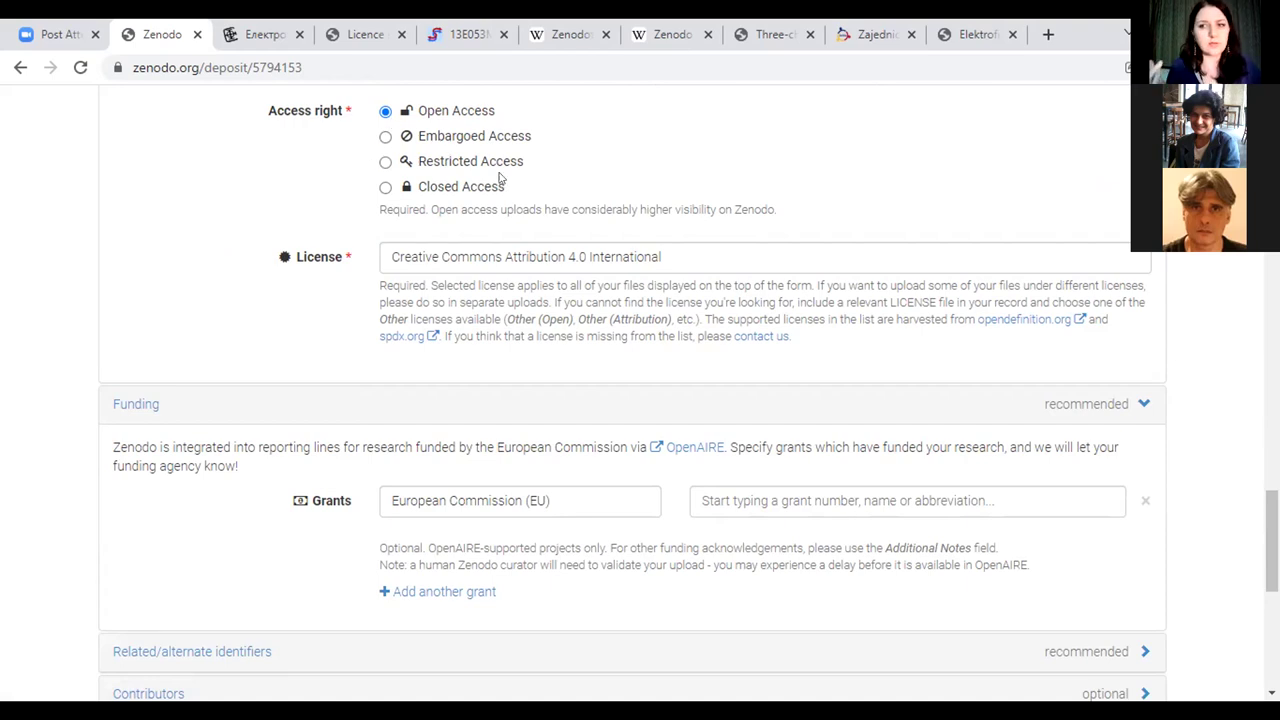
Step: Try the Embargoed, Restricted and Closed Access options to view their fields, and return the access right to Open Access
click(385, 137)
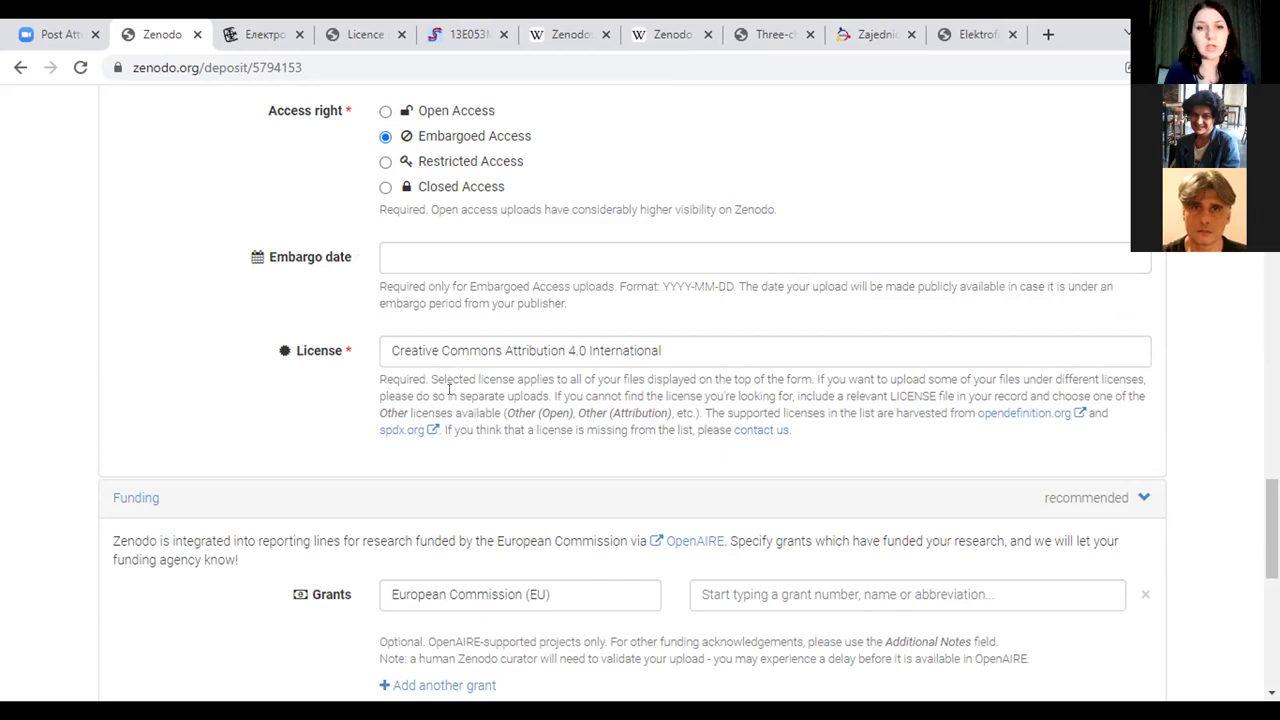
click(458, 252)
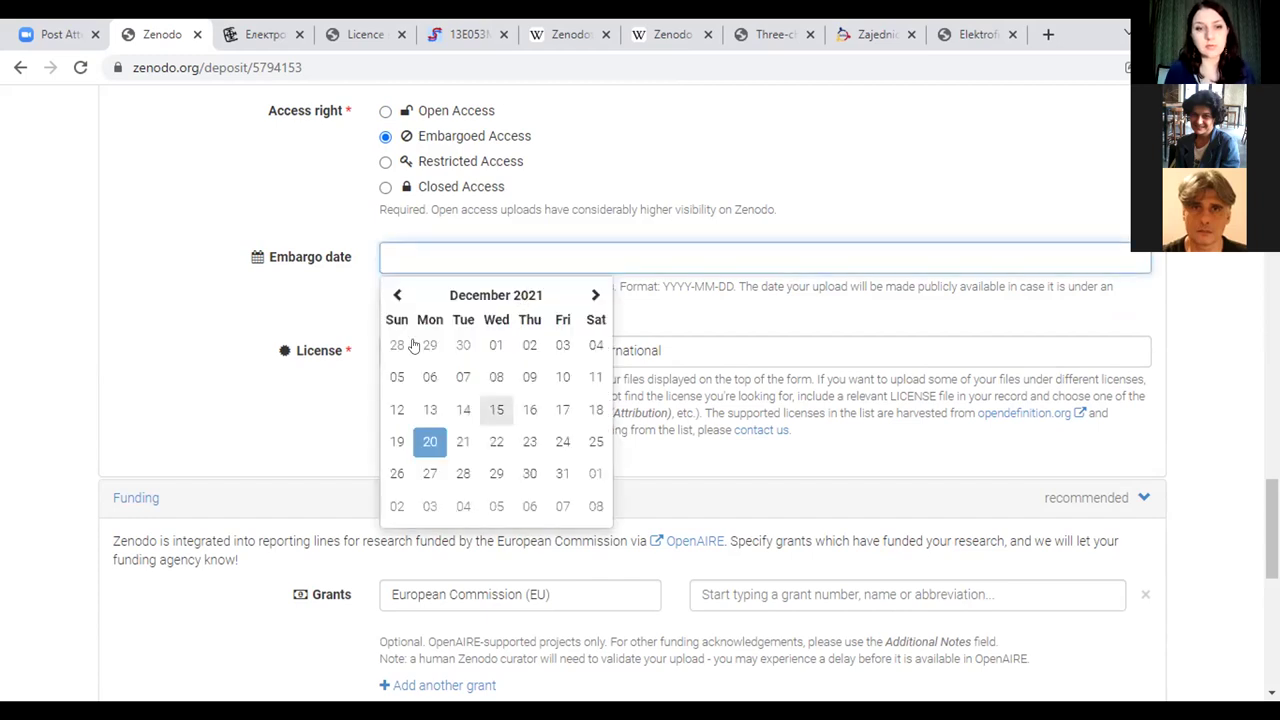
click(385, 162)
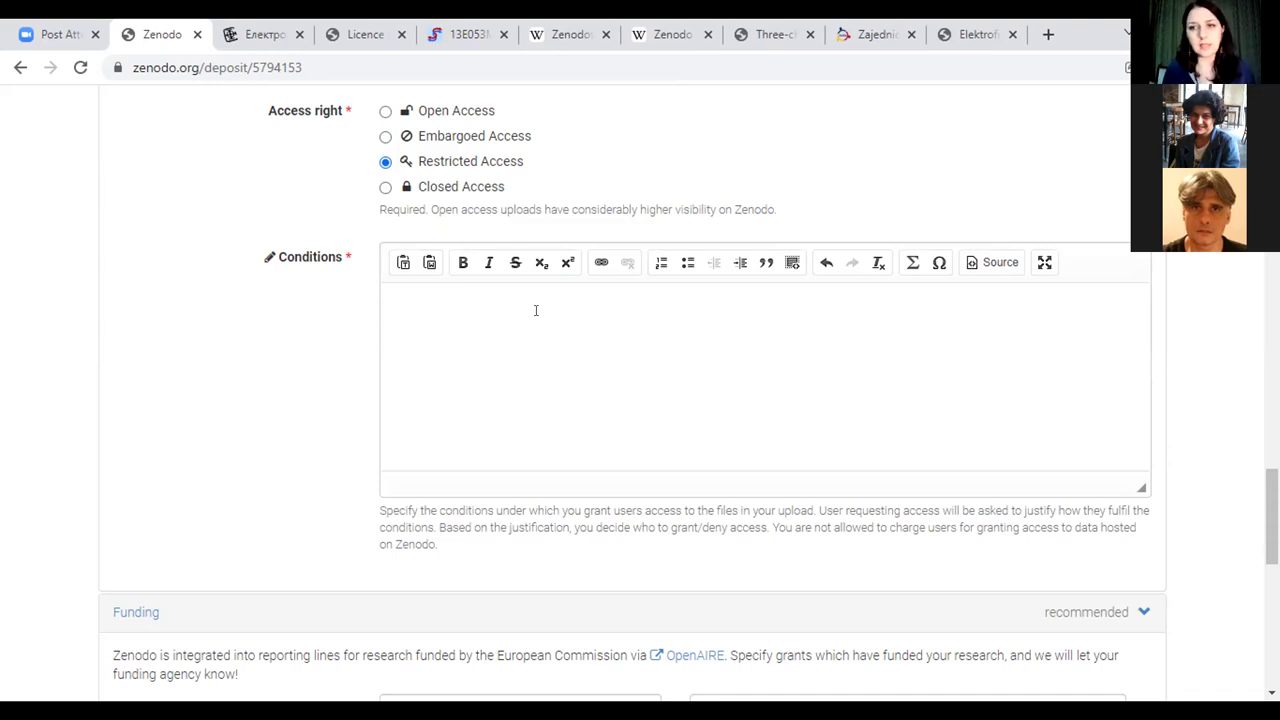
click(385, 188)
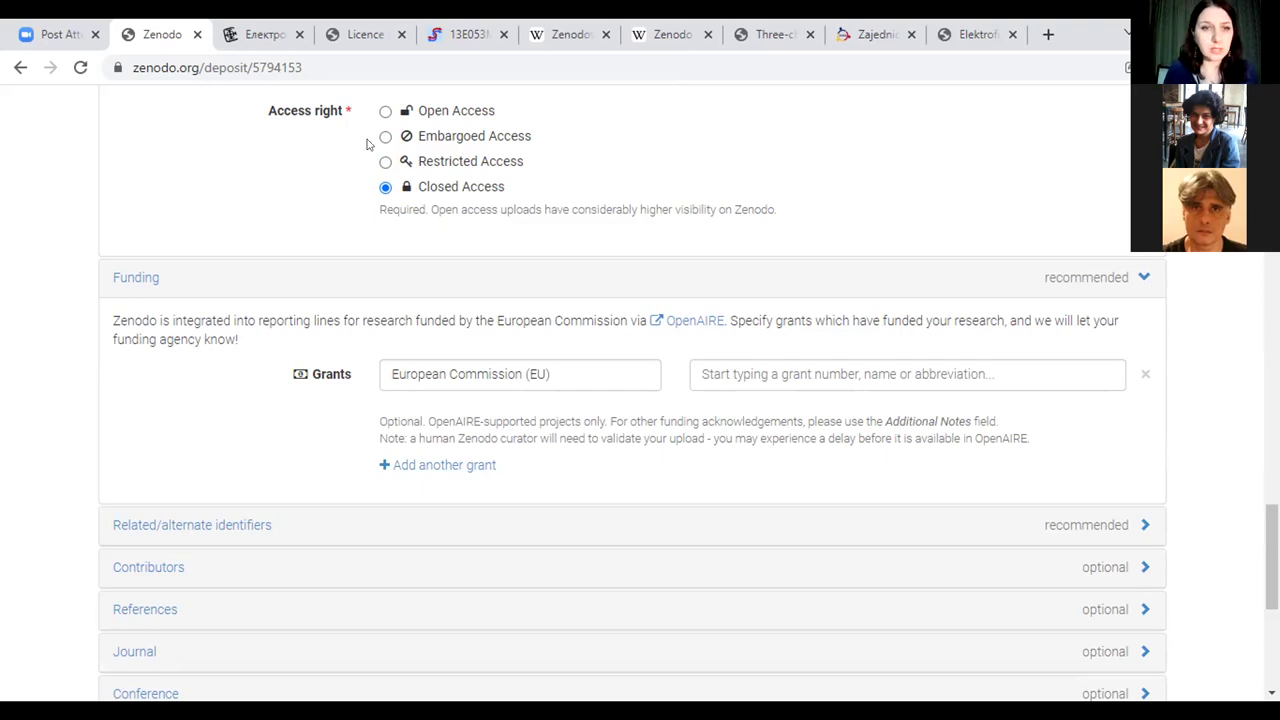
click(385, 113)
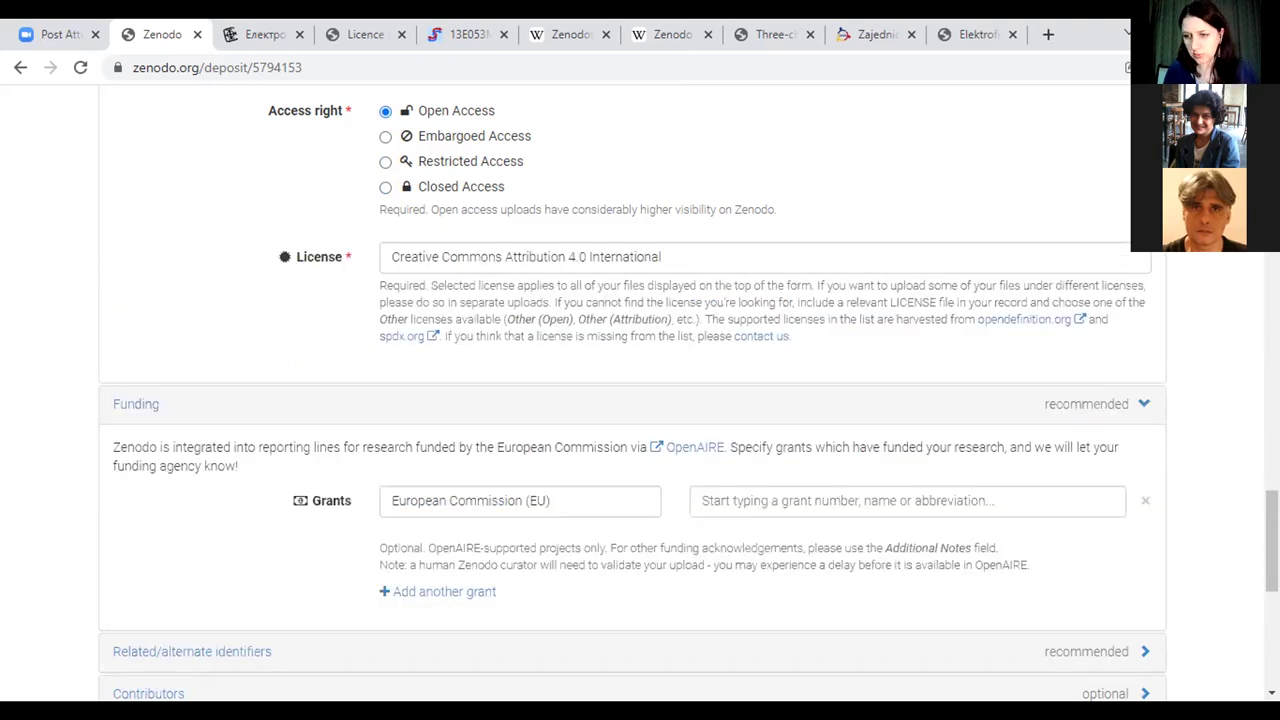
Step: Try adding grant 33020 from the funder Ministarstvo Prosvete, Nauke i Tehnološkog Razvoja (RS) to the upload's funding
scroll(640, 400, down, 1)
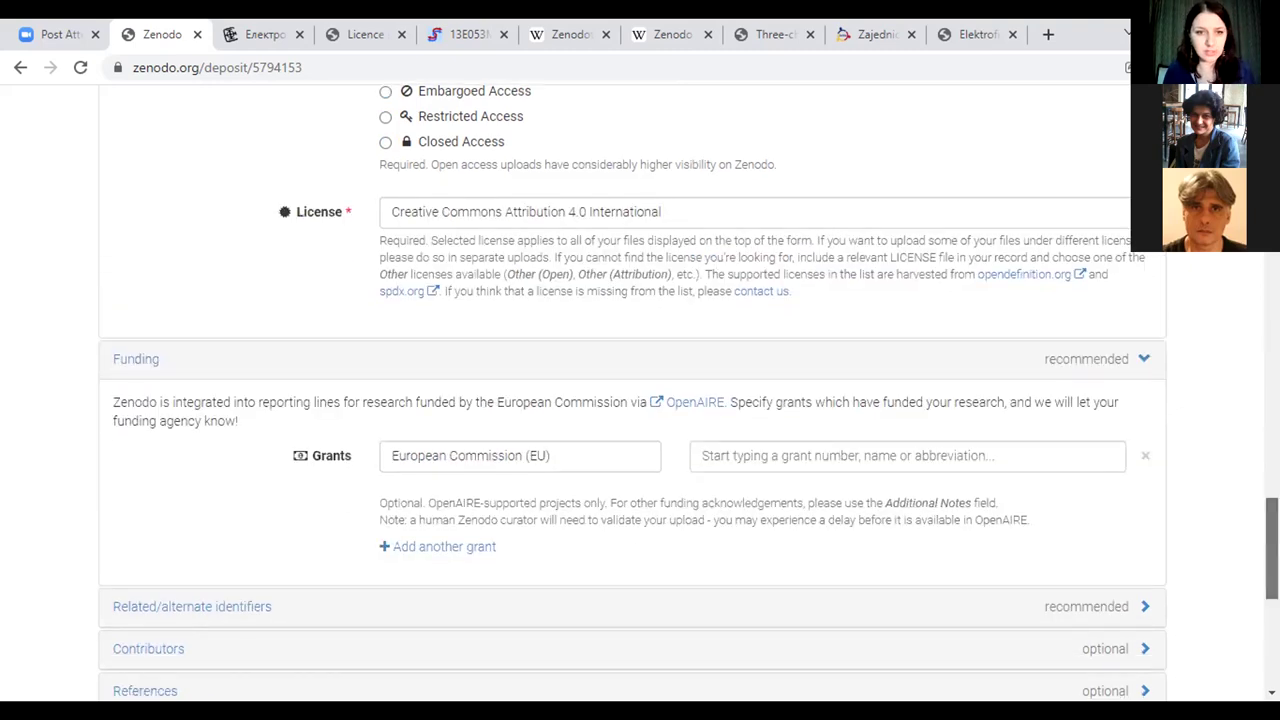
scroll(640, 400, down, 2)
scroll(640, 400, down, 2)
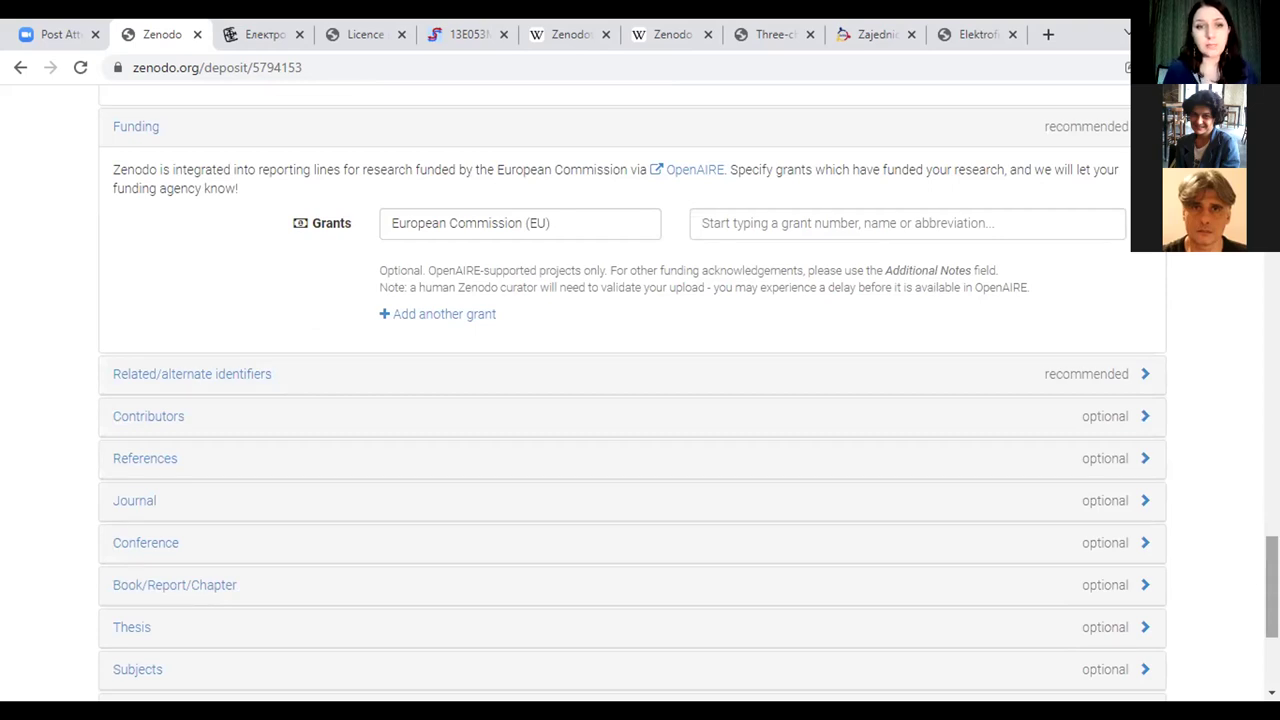
click(745, 225)
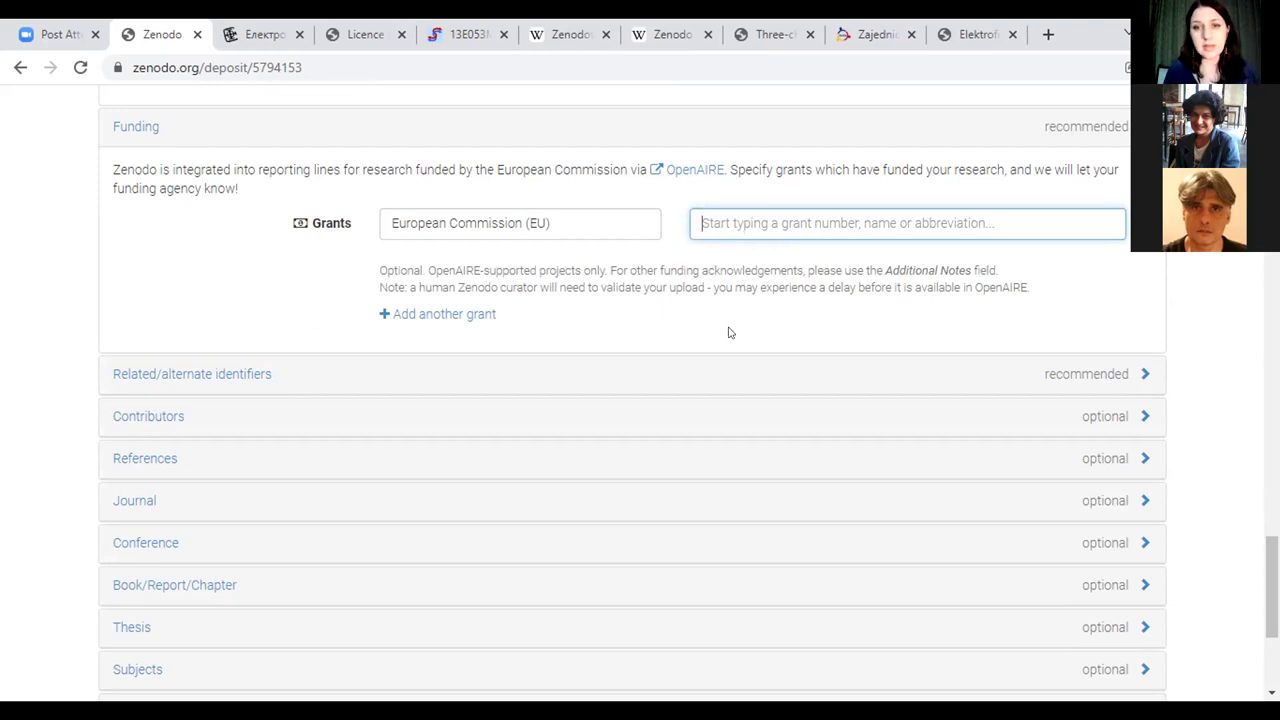
click(597, 228)
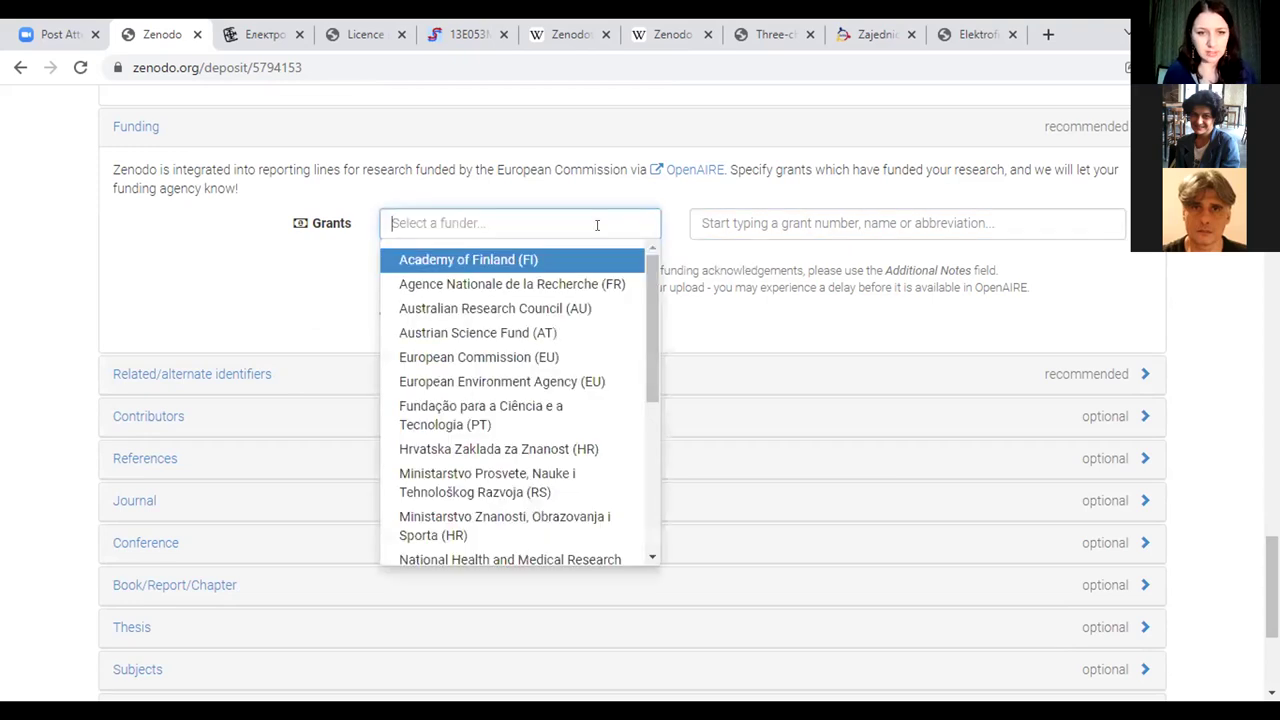
text(Ministarstvo pro)
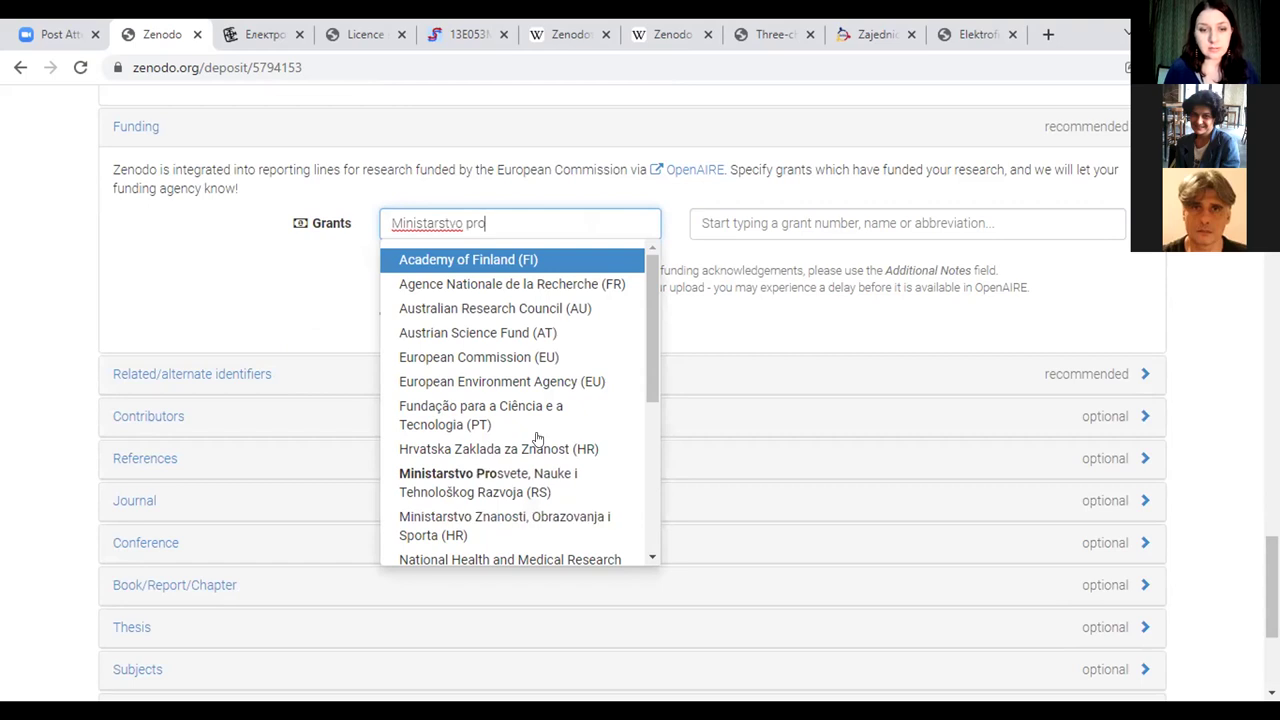
click(519, 490)
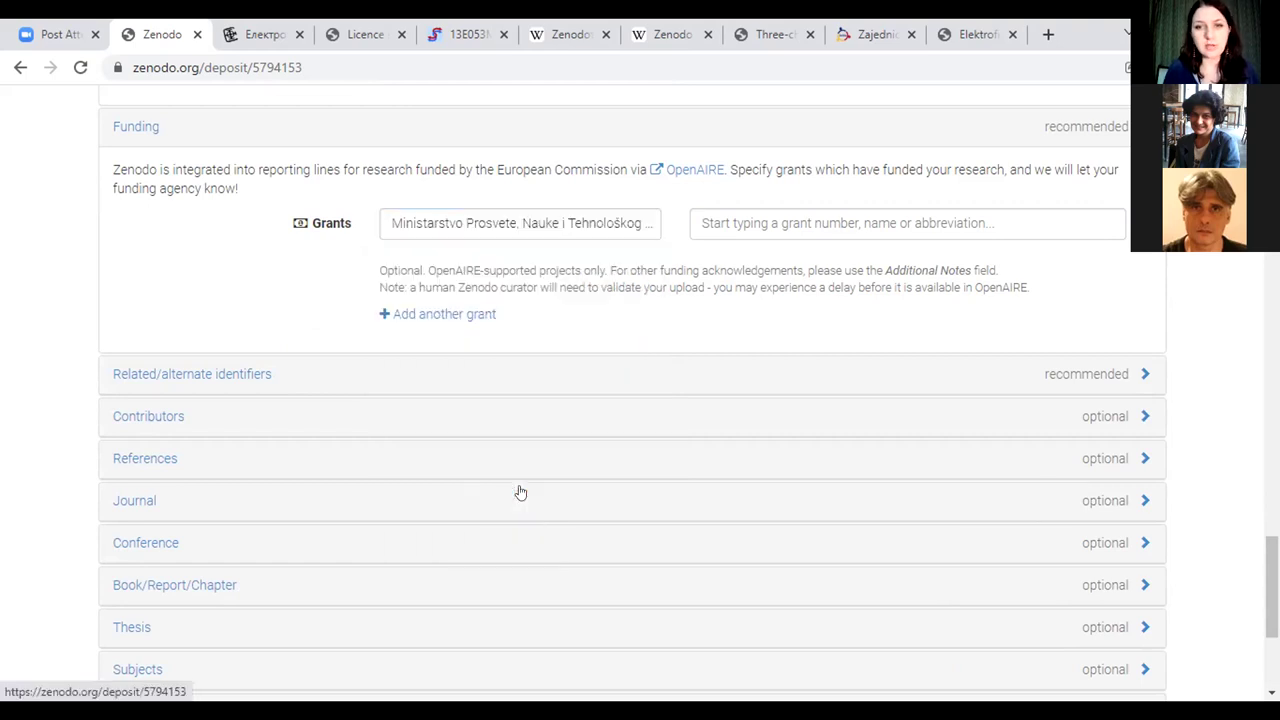
click(838, 222)
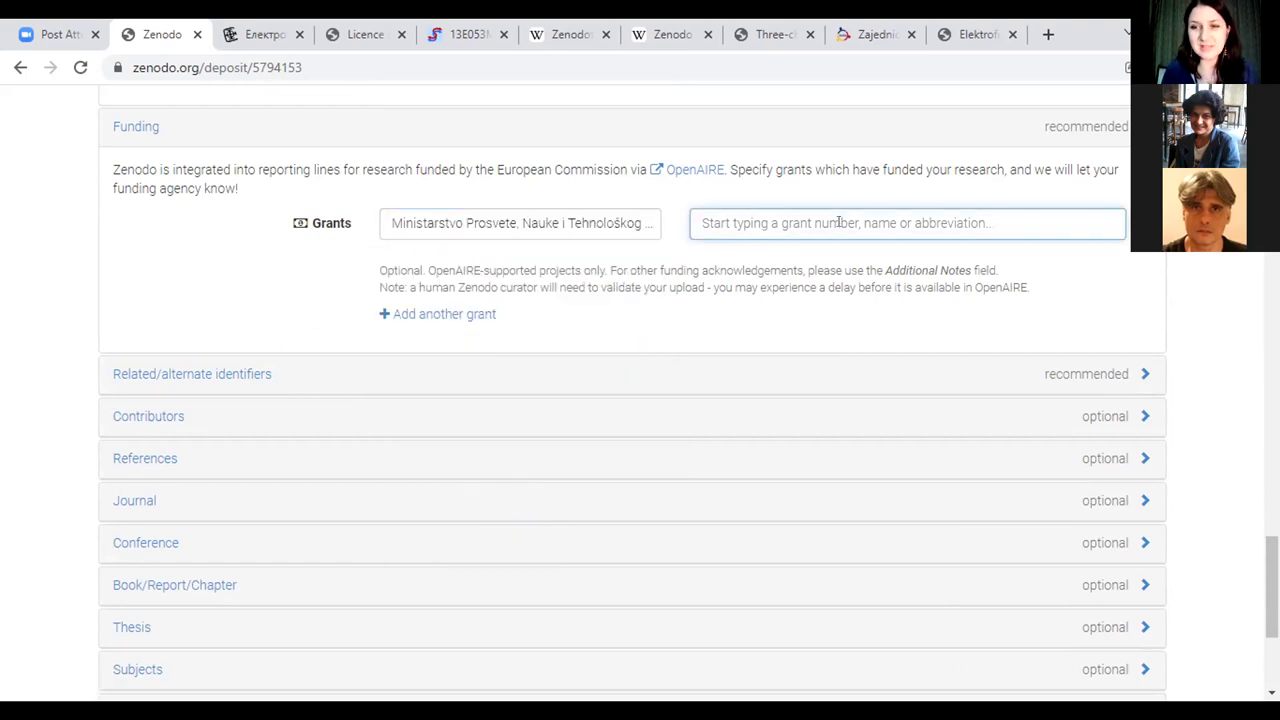
text(33020)
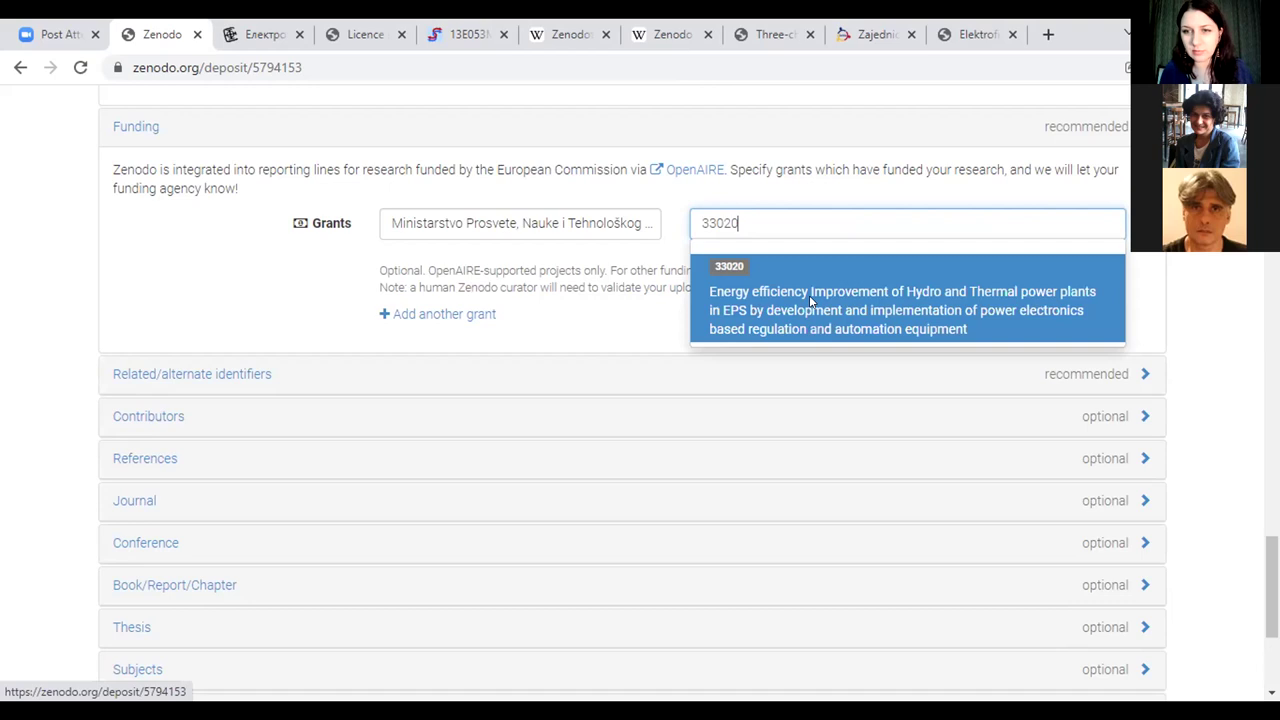
click(809, 298)
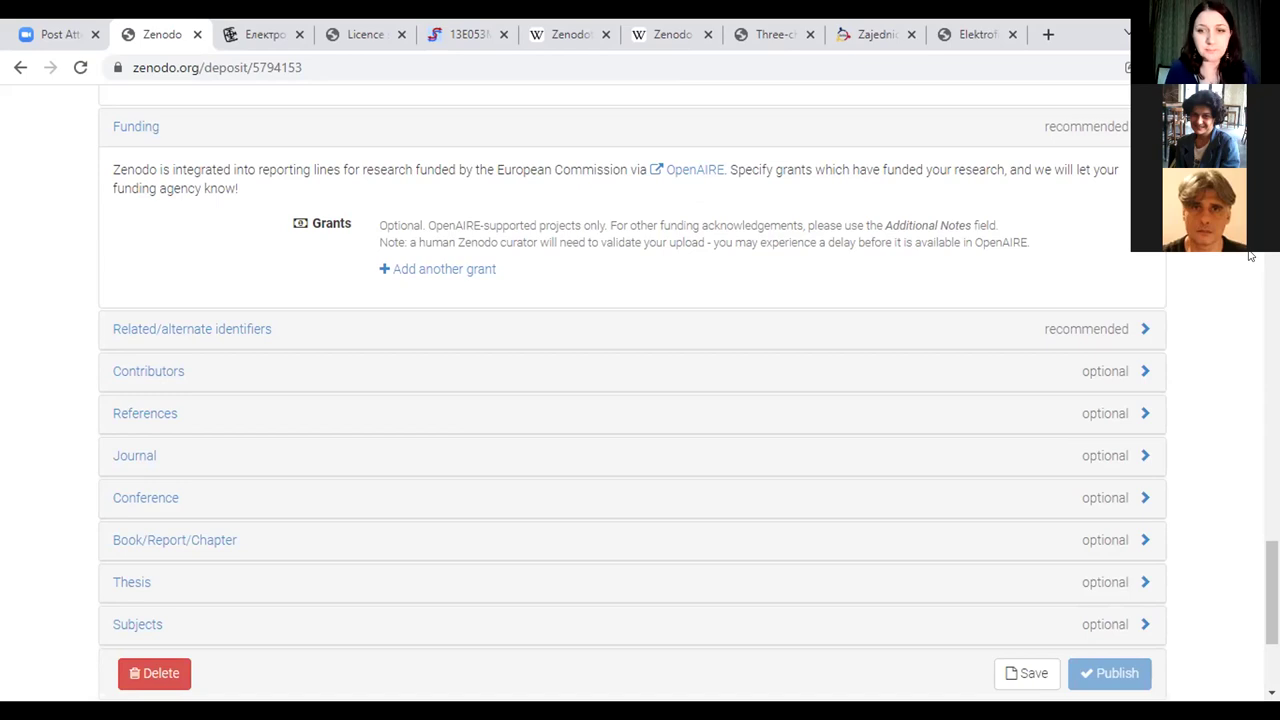
Step: Examine the optional fields for related identifiers and contributors, including the available contributor roles, without entering anything
click(1140, 330)
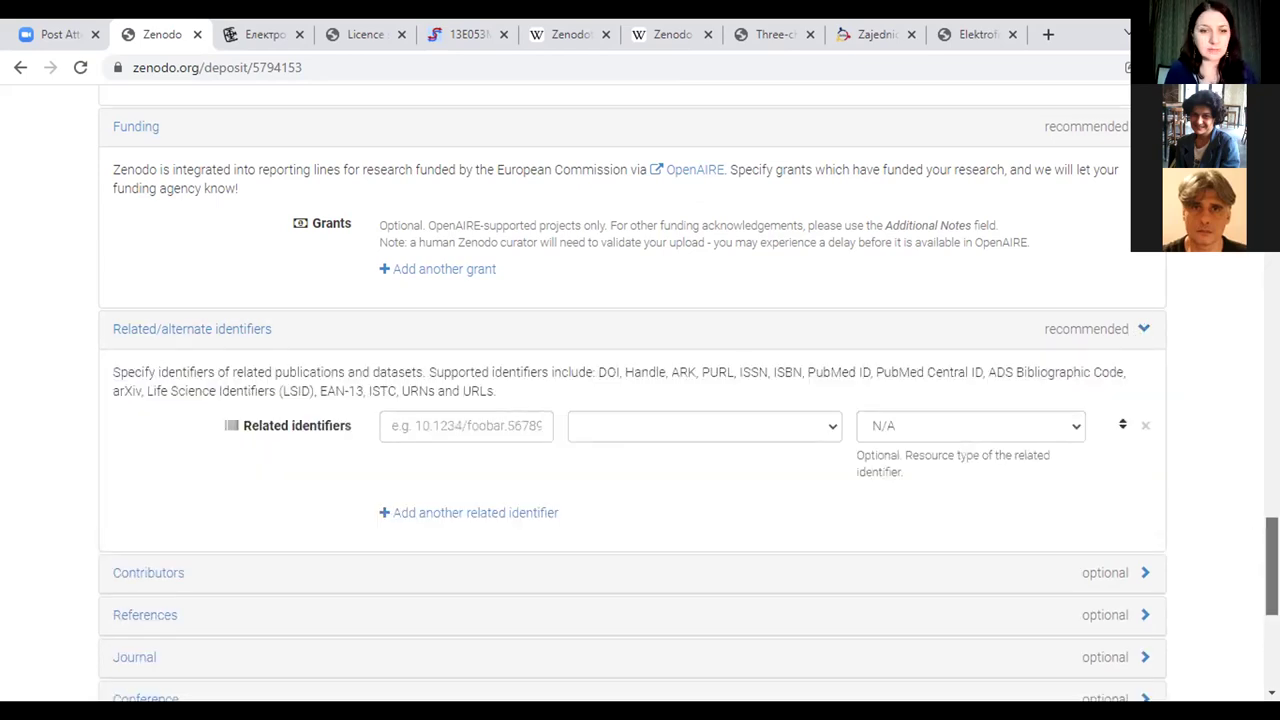
scroll(1272, 565, down, 1)
scroll(640, 400, down, 1)
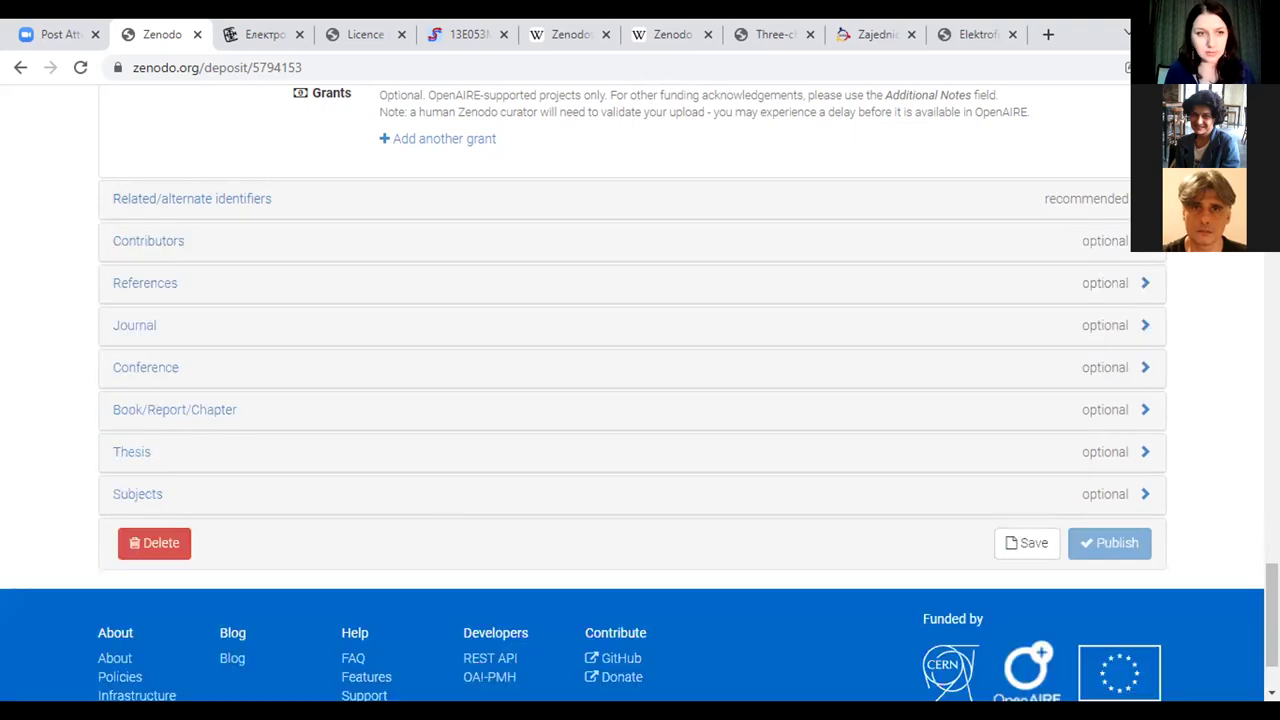
click(1138, 252)
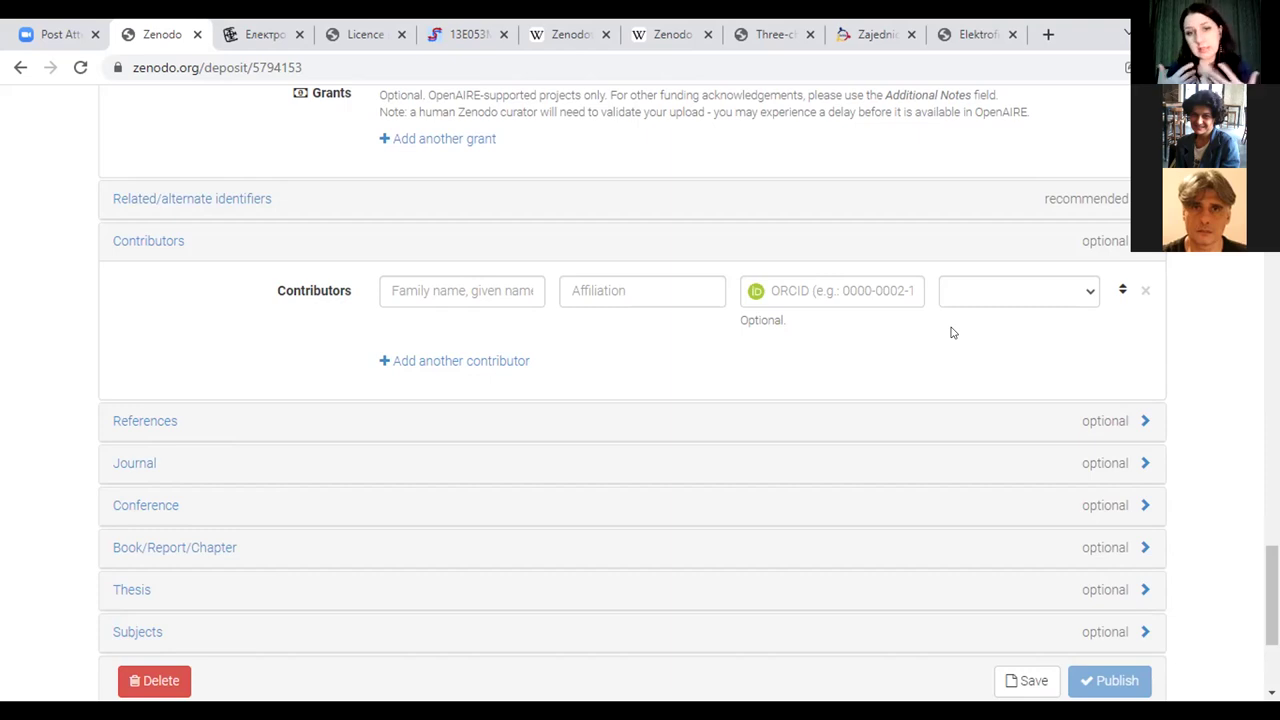
click(1055, 293)
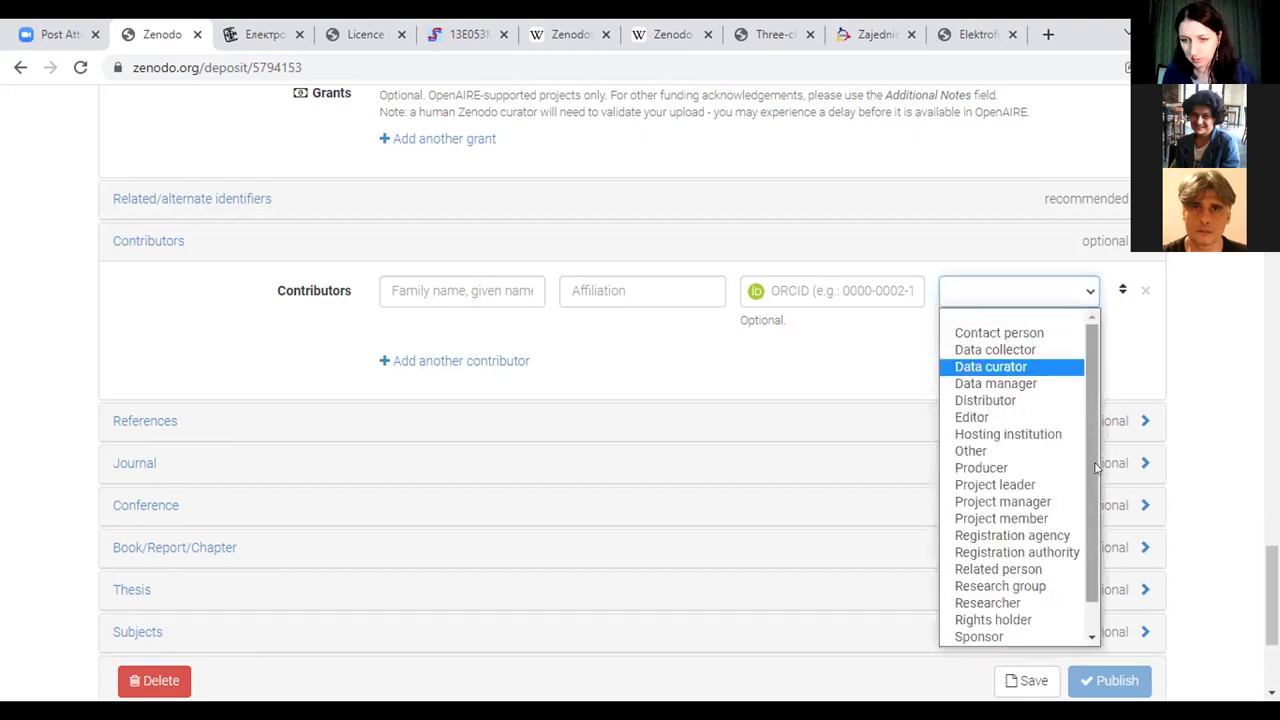
scroll(995, 450, down, 1)
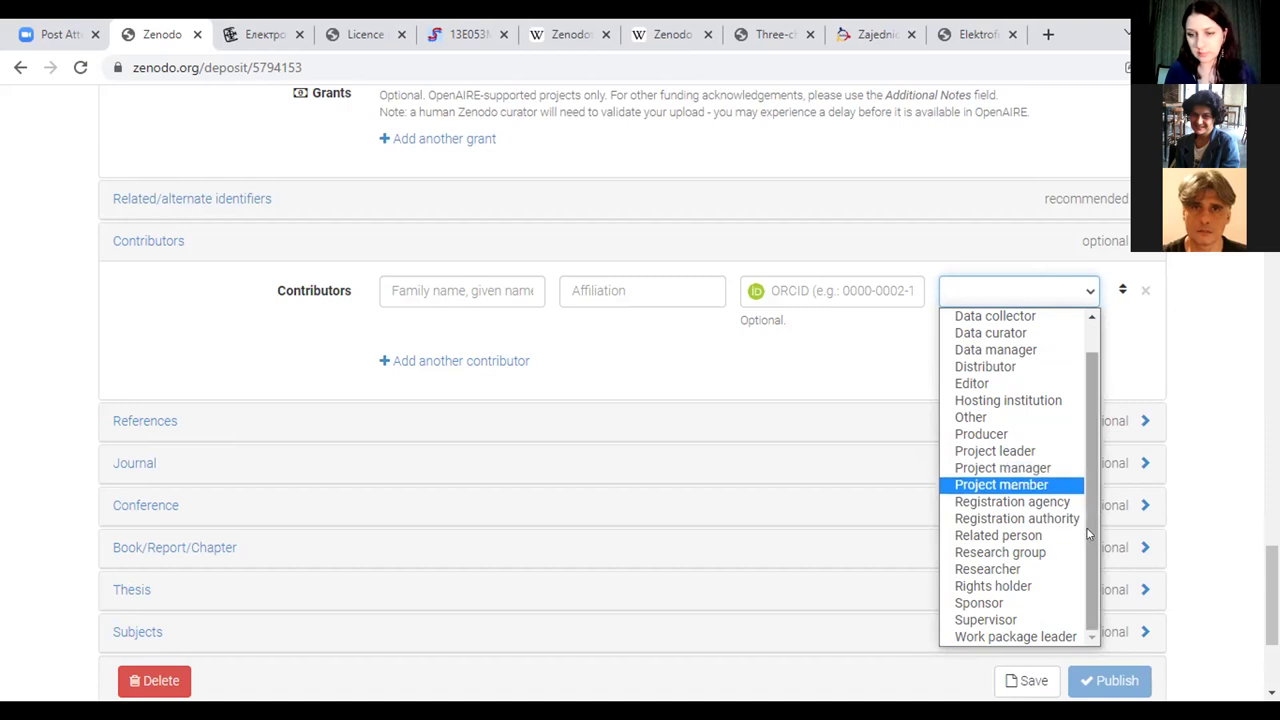
scroll(1097, 457, up, 1)
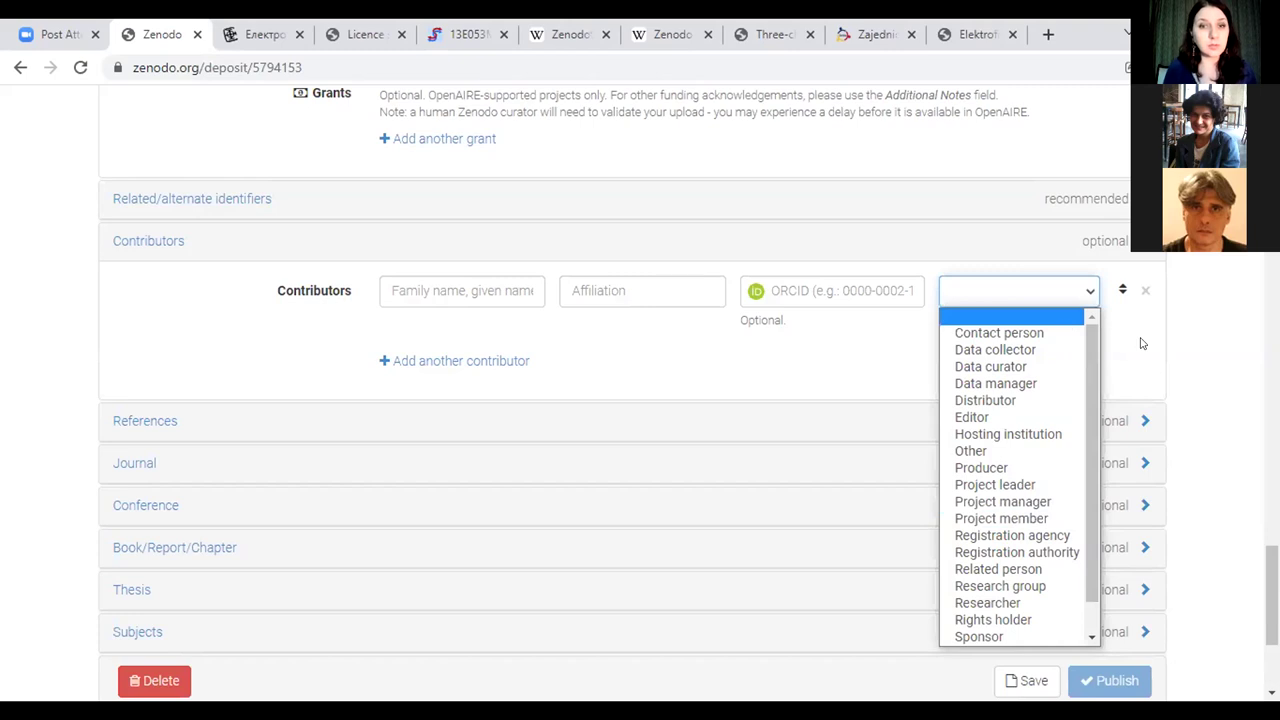
click(1110, 238)
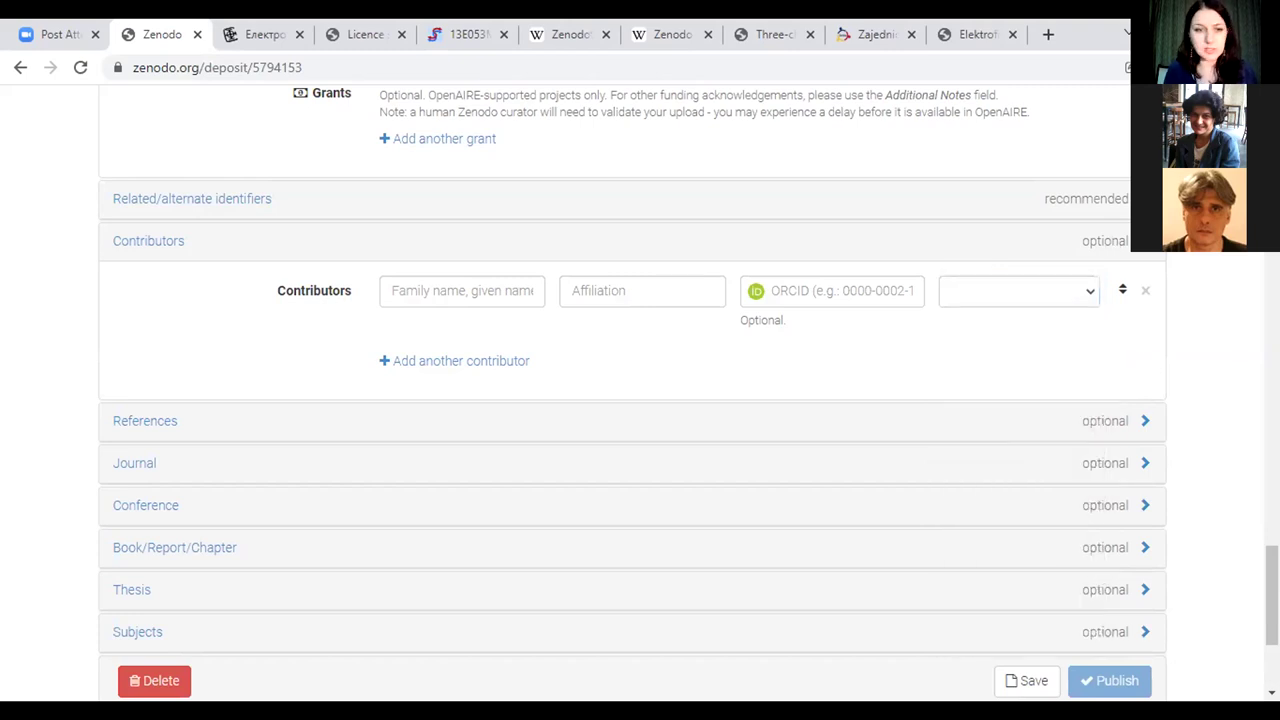
click(1140, 241)
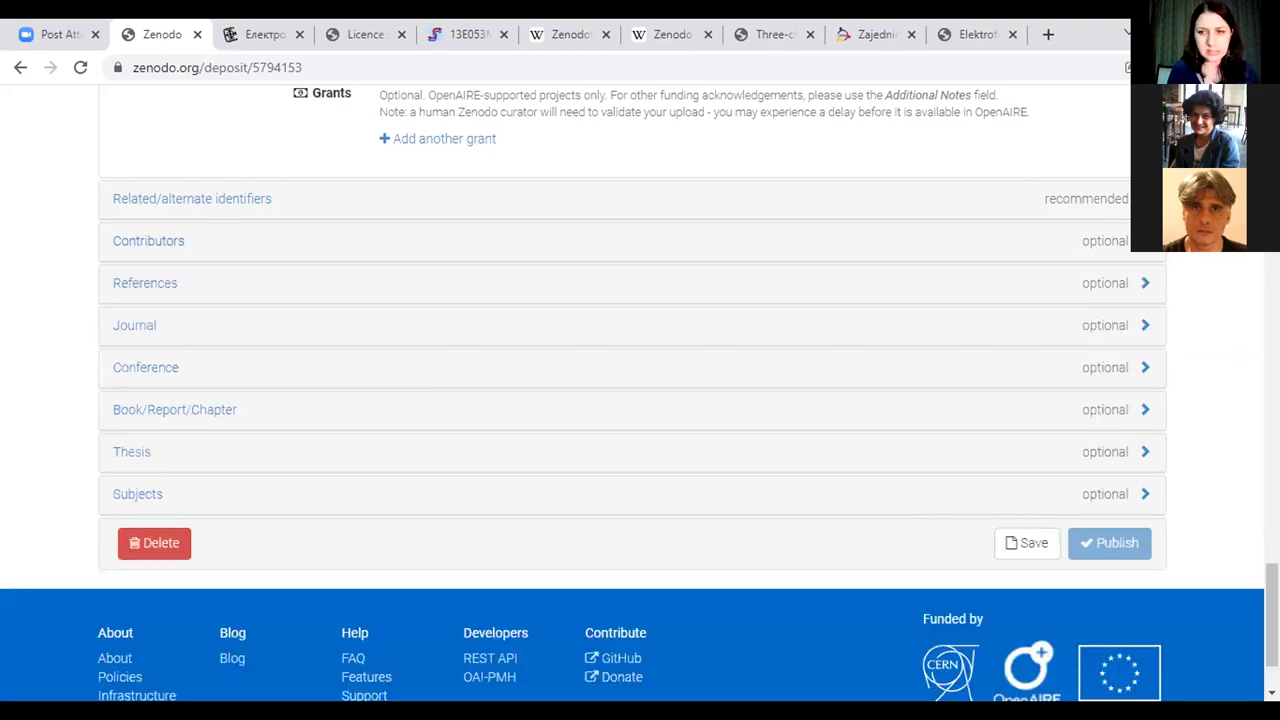
Step: Examine the optional References, Journal and Conference metadata fields, leaving them all empty
click(1137, 285)
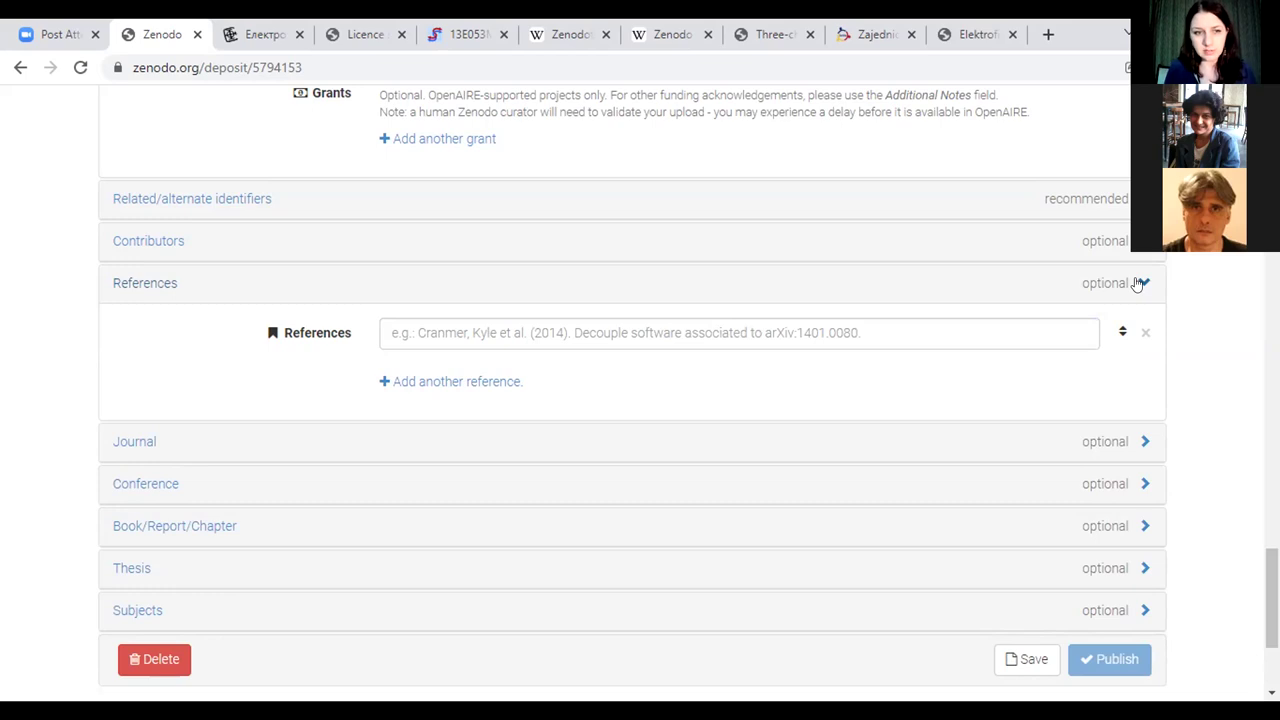
click(1140, 284)
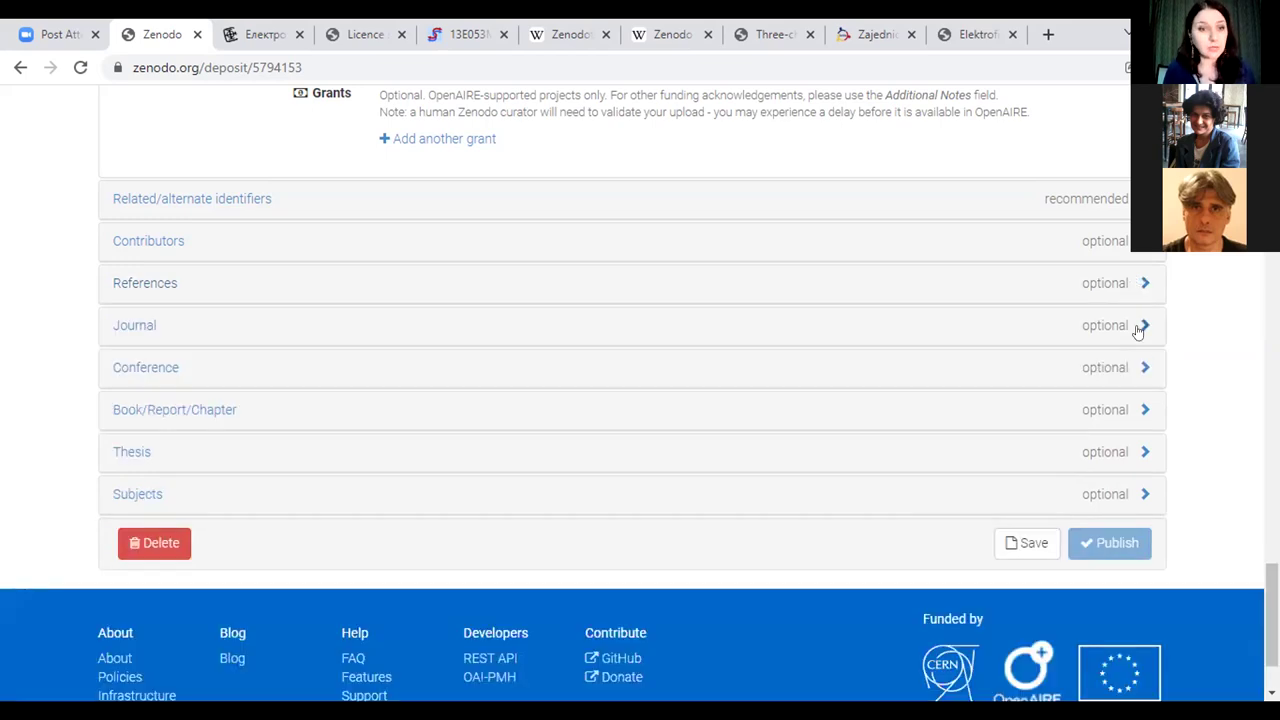
click(1138, 330)
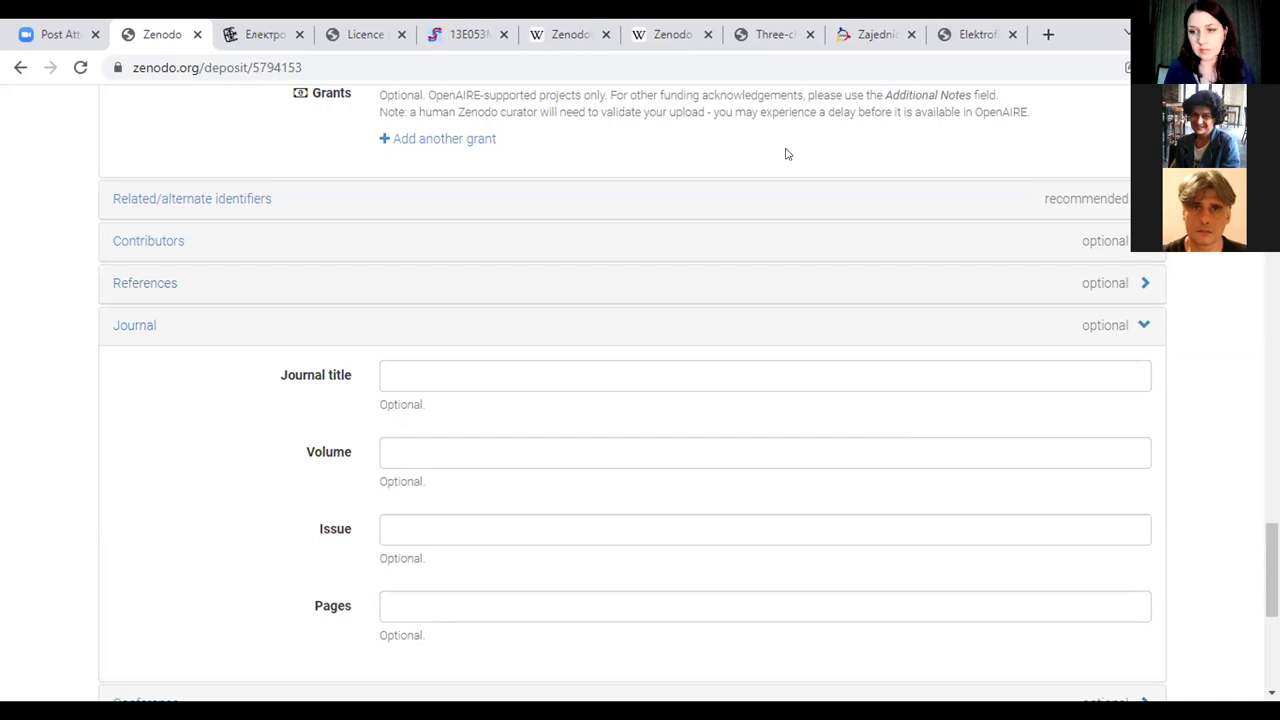
scroll(640, 400, down, 3)
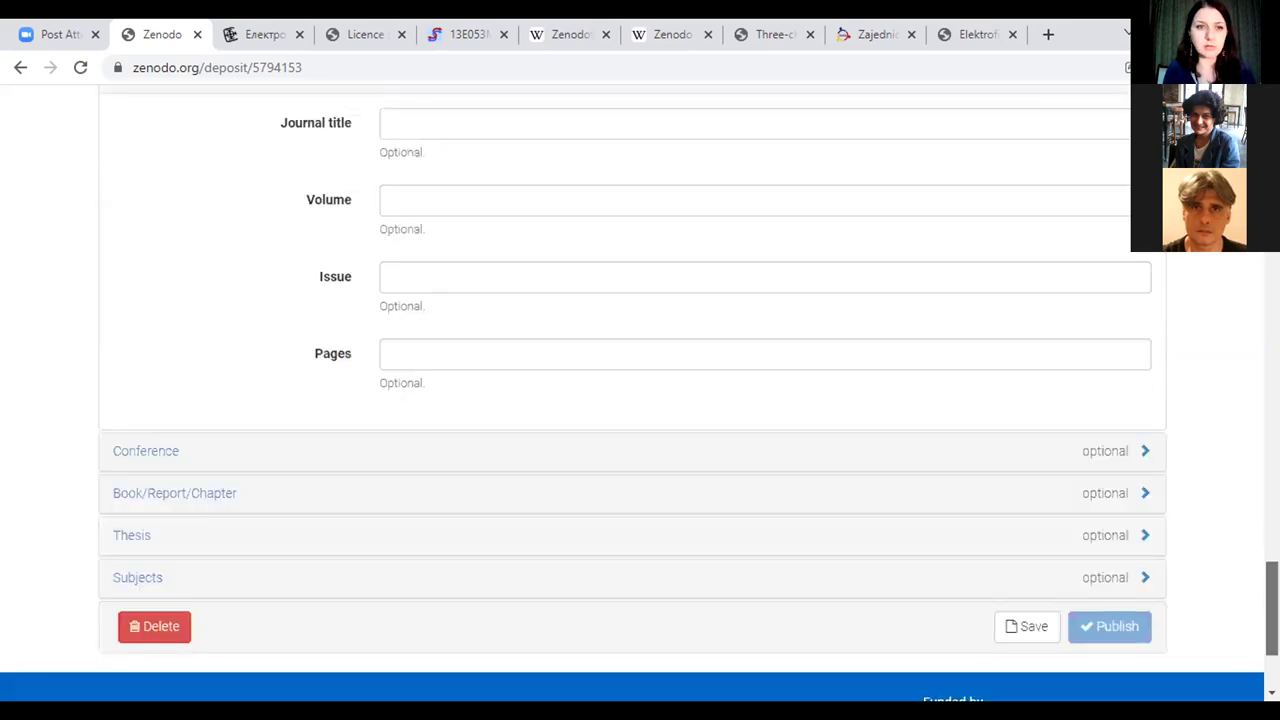
click(1138, 452)
scroll(640, 400, down, 3)
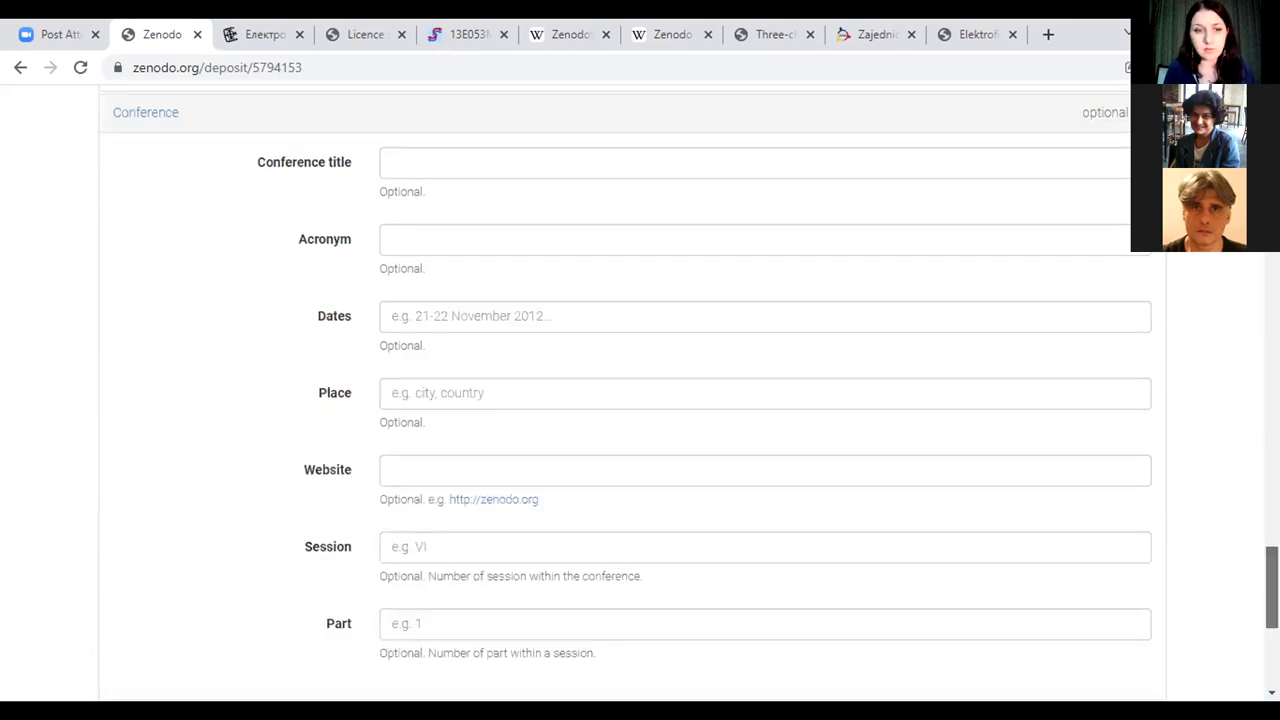
scroll(640, 400, down, 3)
scroll(640, 400, up, 1)
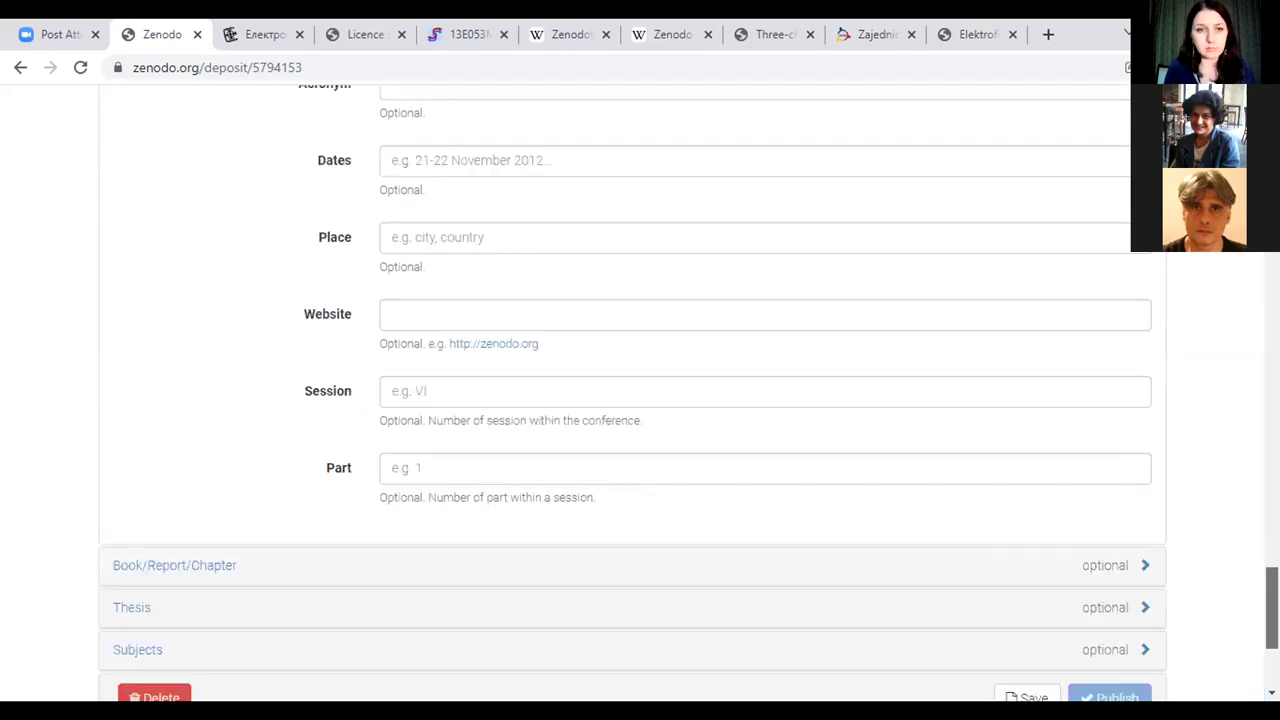
scroll(640, 400, up, 1)
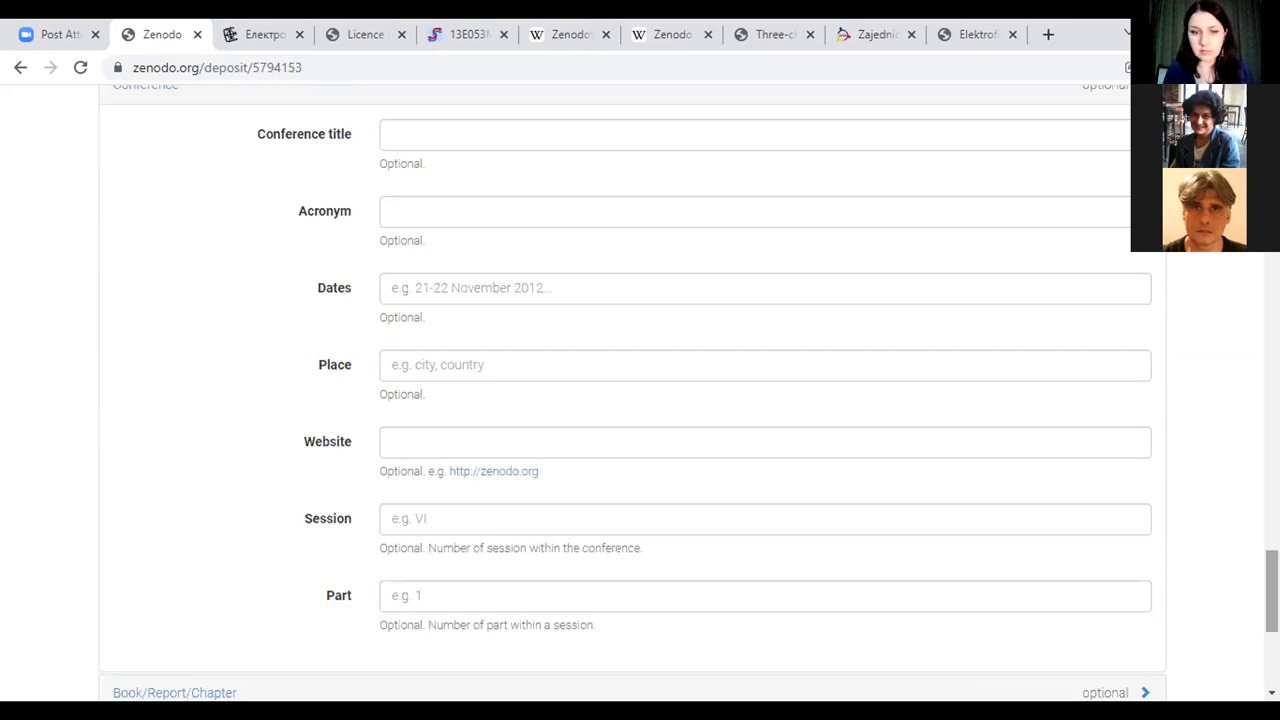
scroll(1221, 591, down, 3)
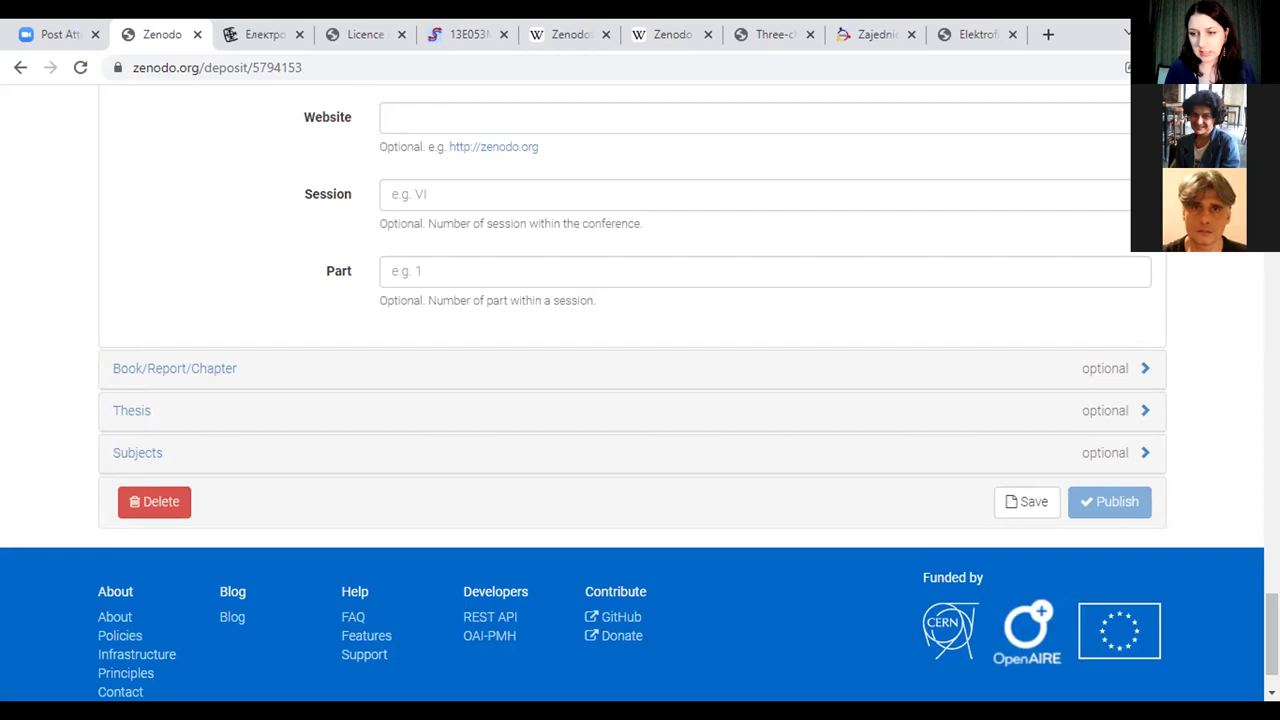
Step: Examine the optional Book/Report/Chapter, Thesis and Subjects metadata fields, leaving them all empty
click(1145, 368)
scroll(640, 400, down, 2)
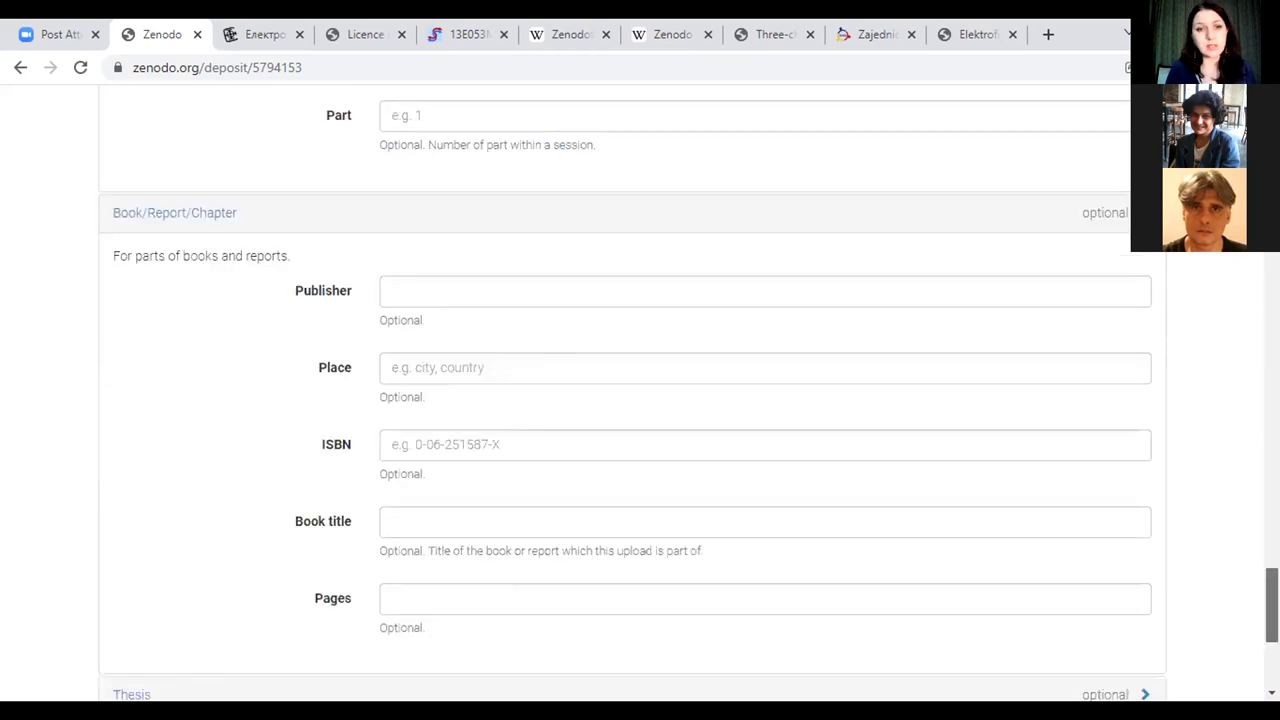
scroll(640, 400, down, 1)
scroll(640, 400, down, 1)
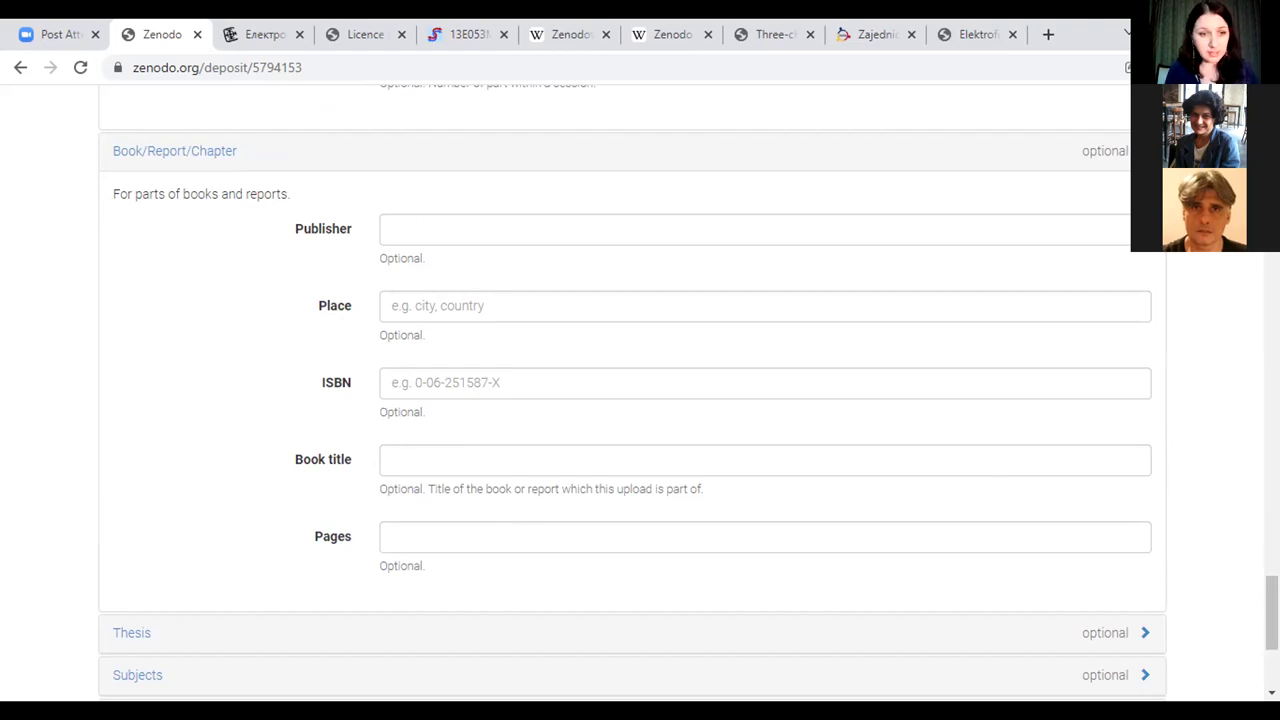
scroll(1128, 480, down, 2)
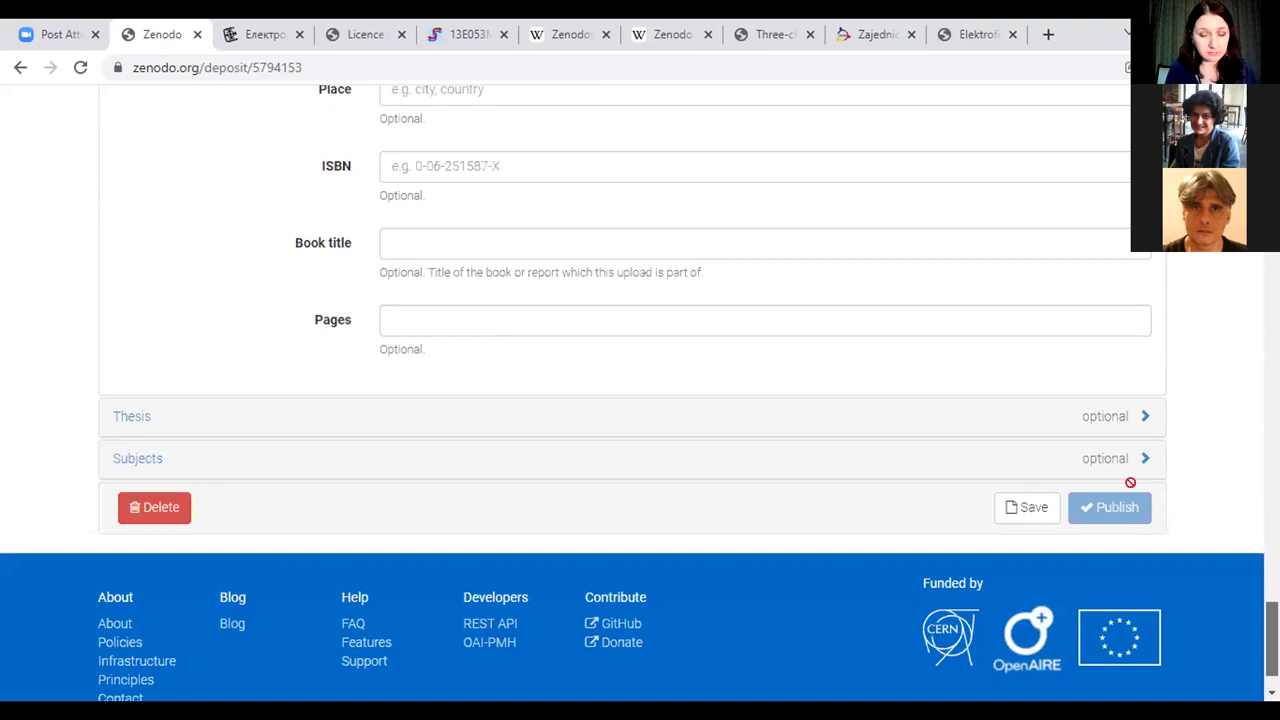
click(1147, 418)
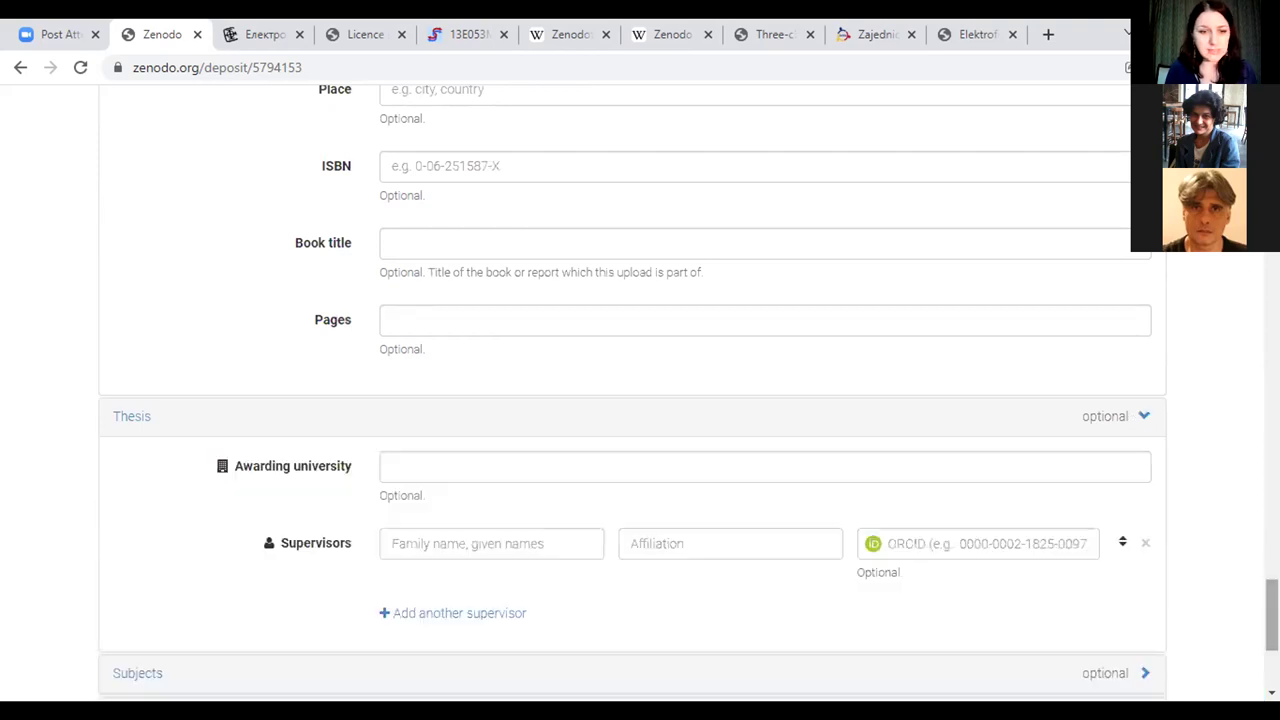
scroll(1135, 388, down, 3)
click(1135, 382)
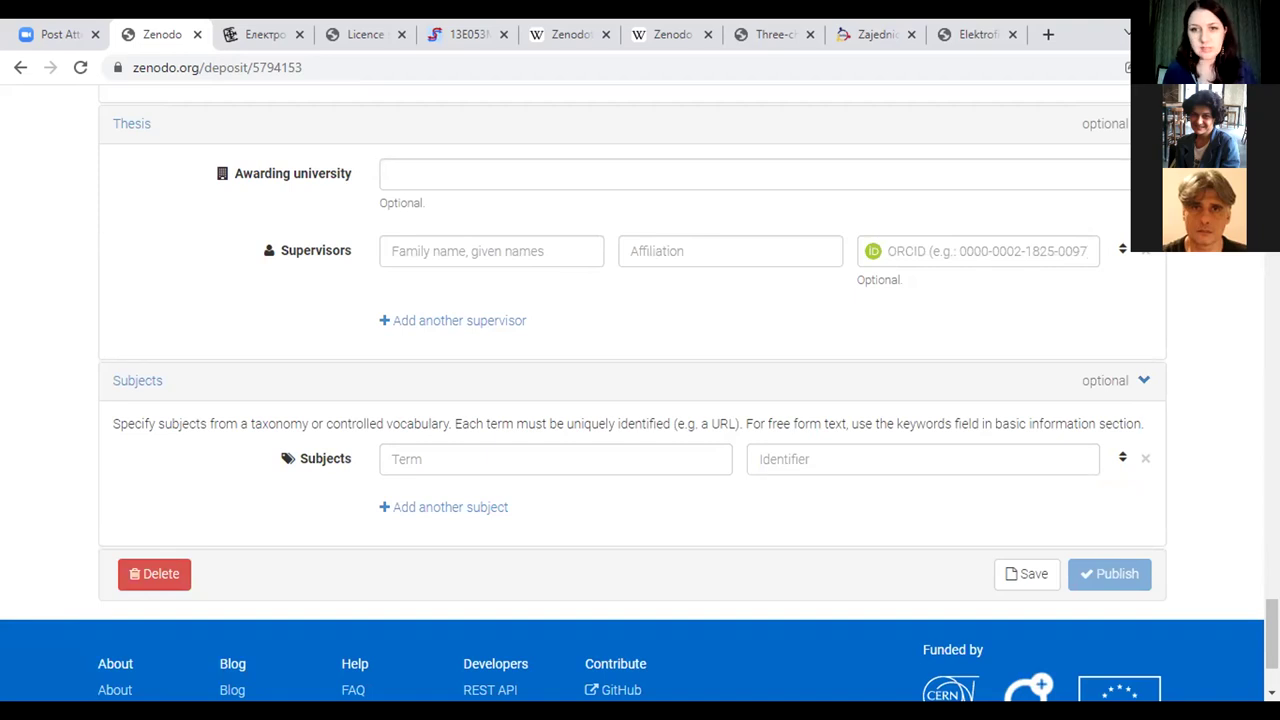
scroll(1272, 630, up, 1)
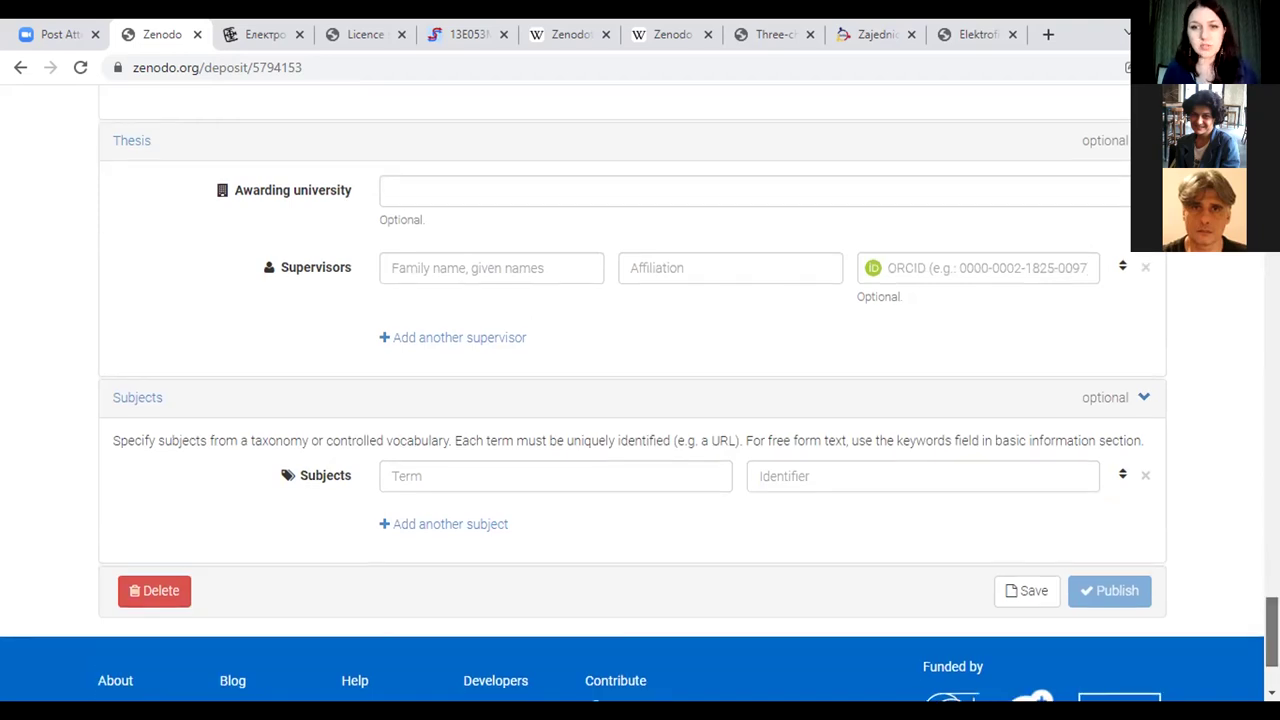
Step: Save the new upload and publish it, accepting that its files can no longer be changed
drag(1272, 630, 1272, 150)
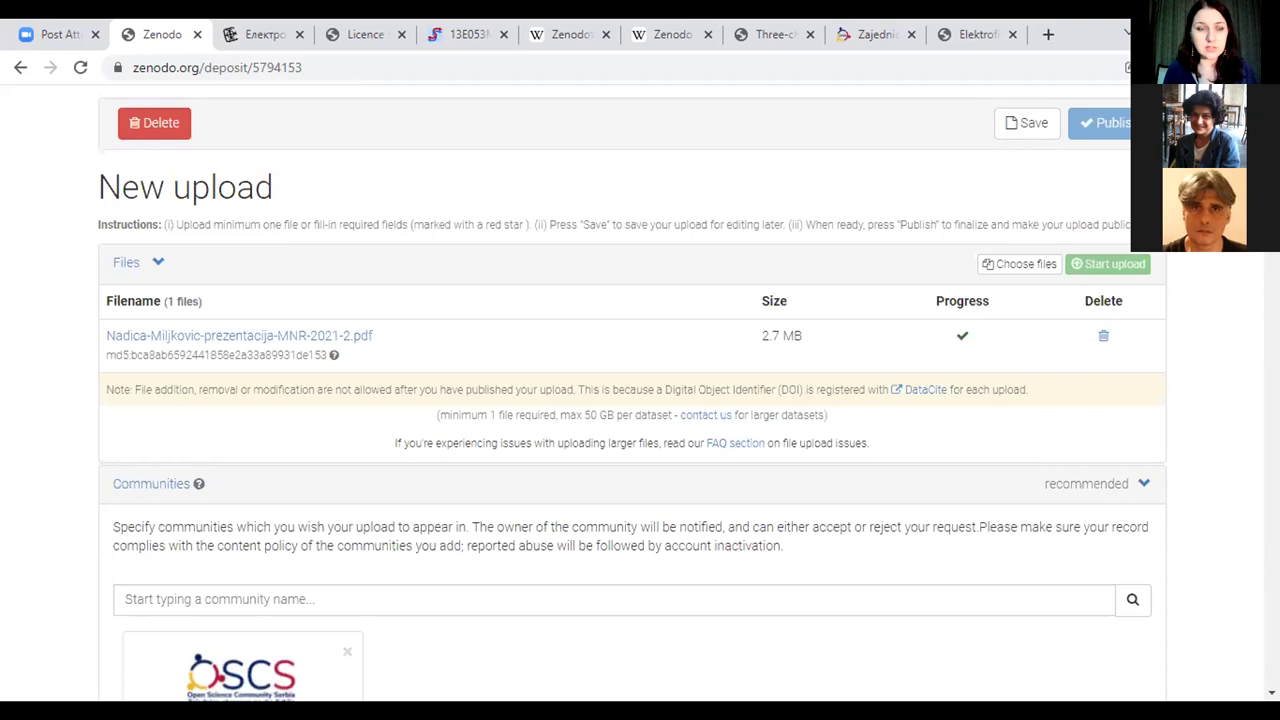
click(1025, 127)
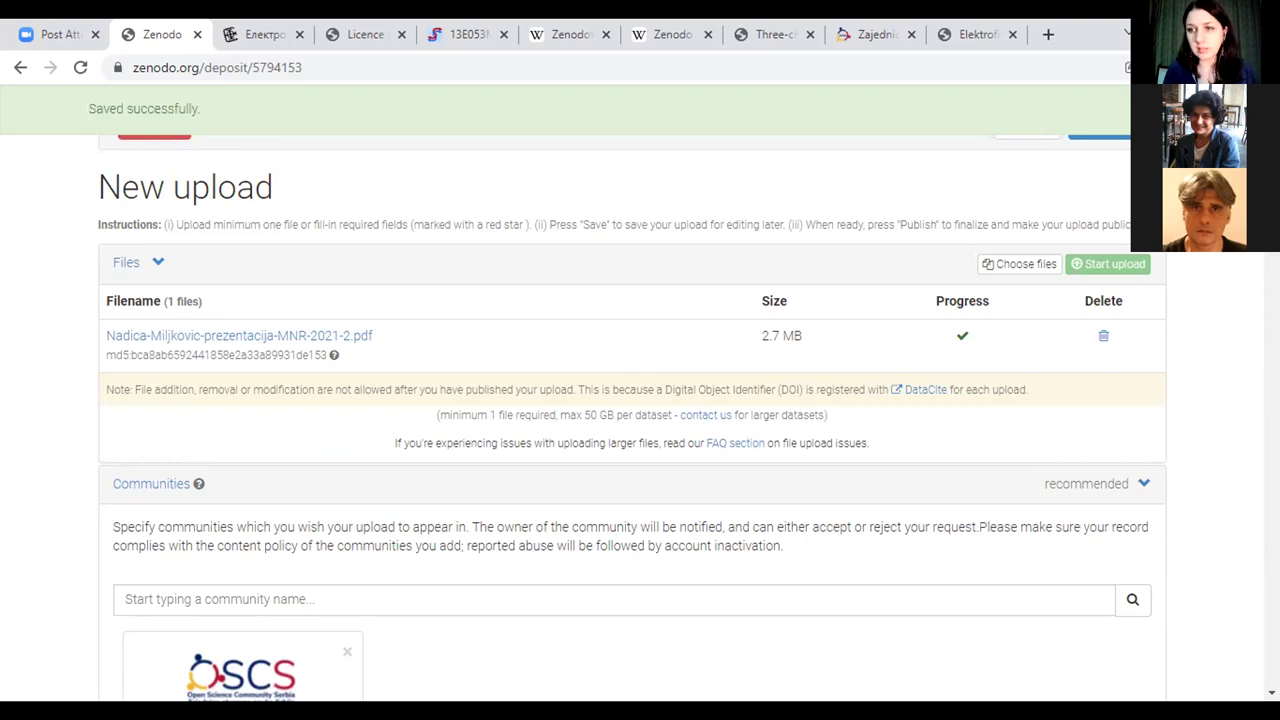
scroll(1120, 225, up, 1)
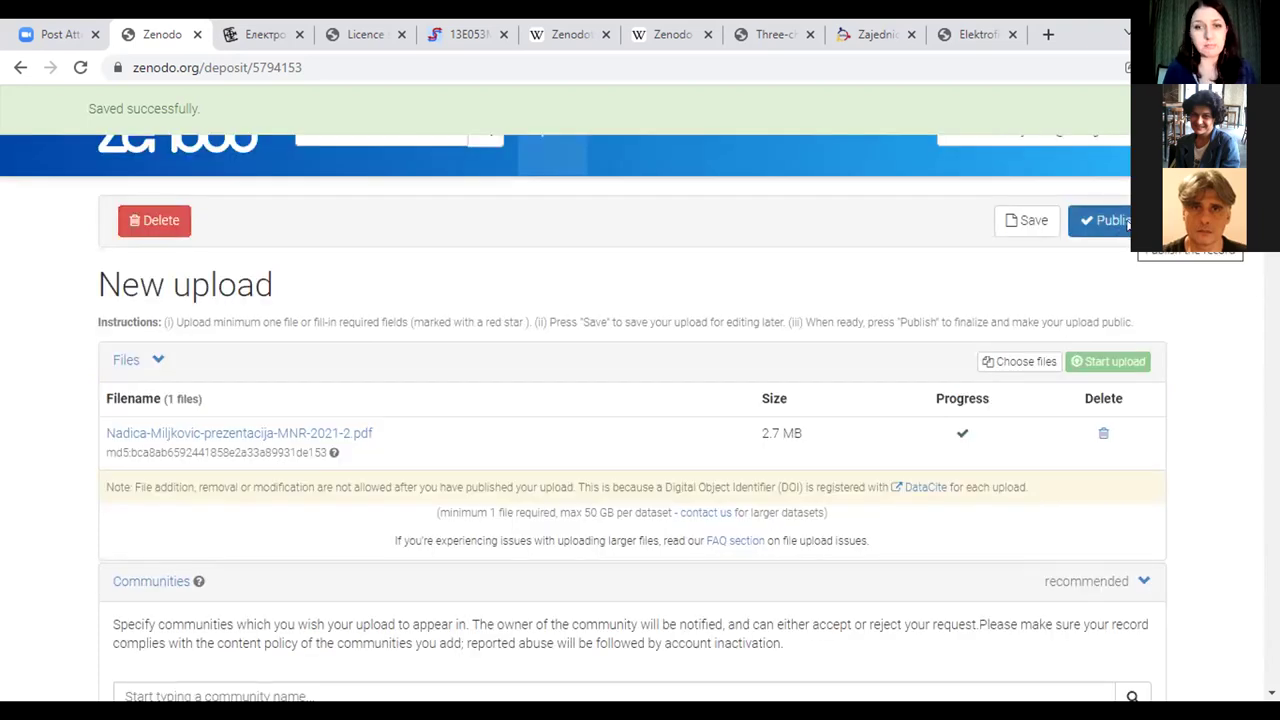
click(1110, 221)
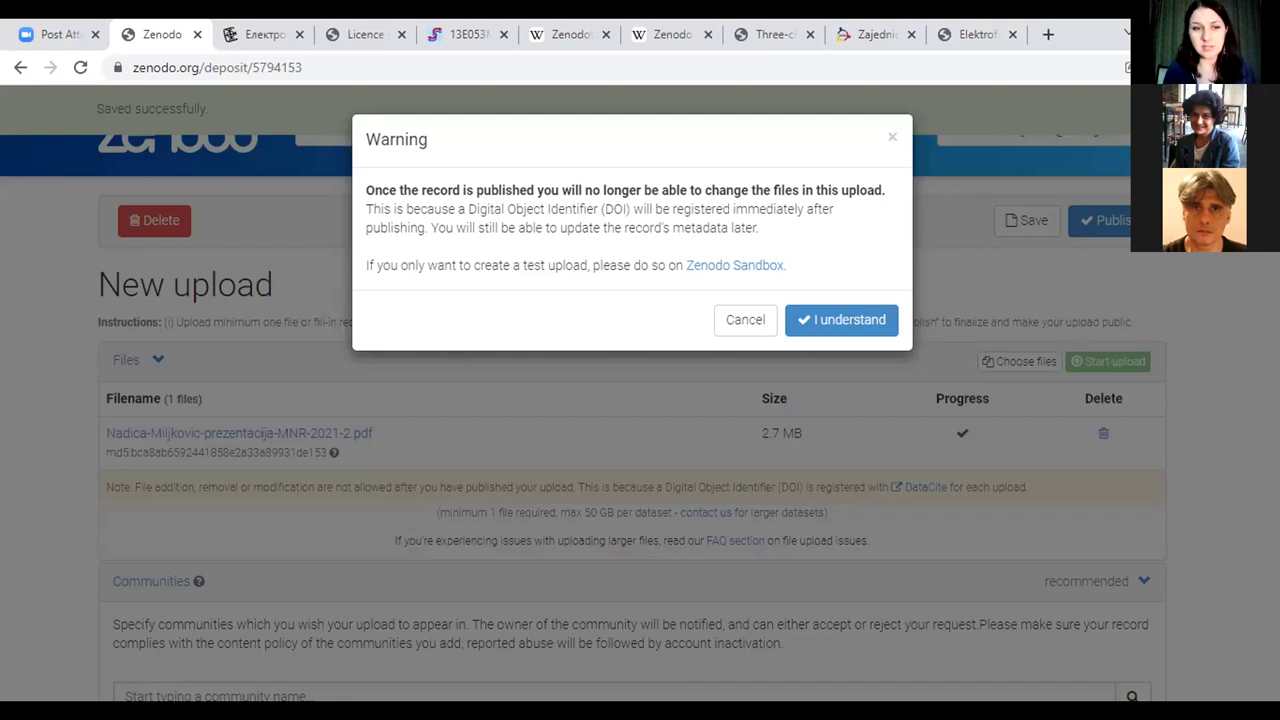
click(848, 319)
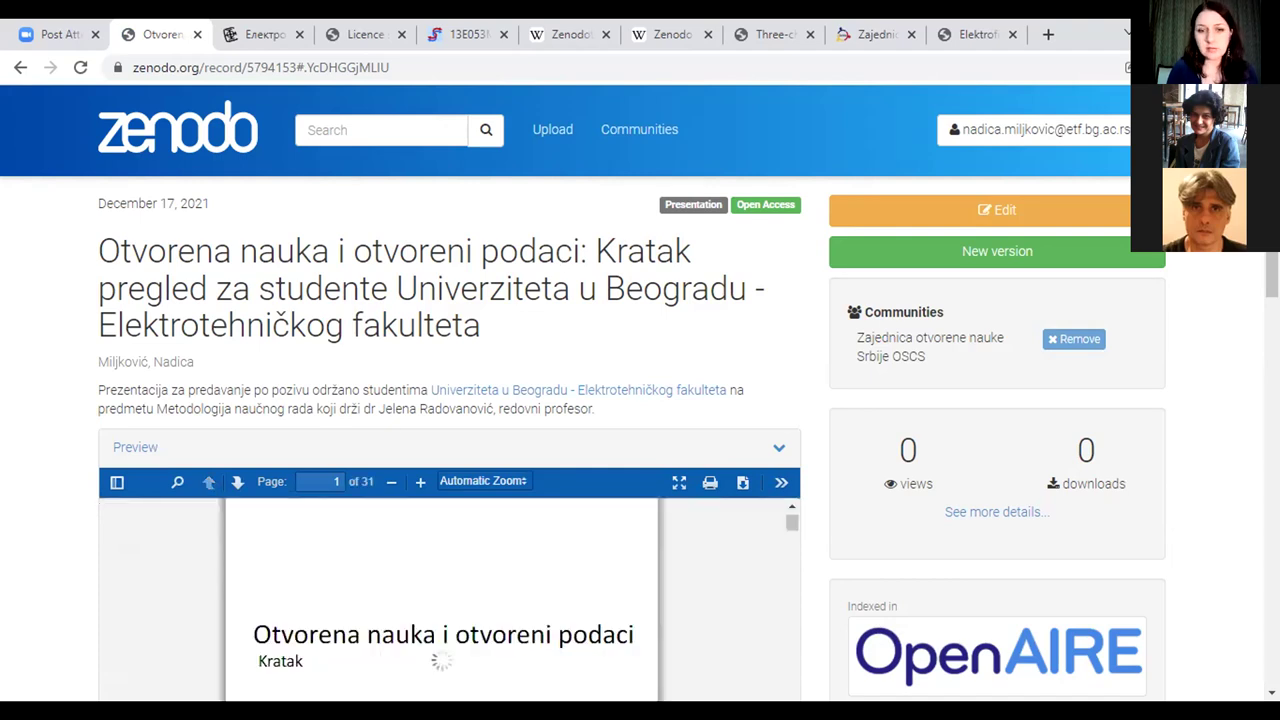
Step: Review the published record, including the presentation preview, communities, DOI, keywords, license, versions, citation and export formats
scroll(286, 390, down, 2)
scroll(580, 275, down, 2)
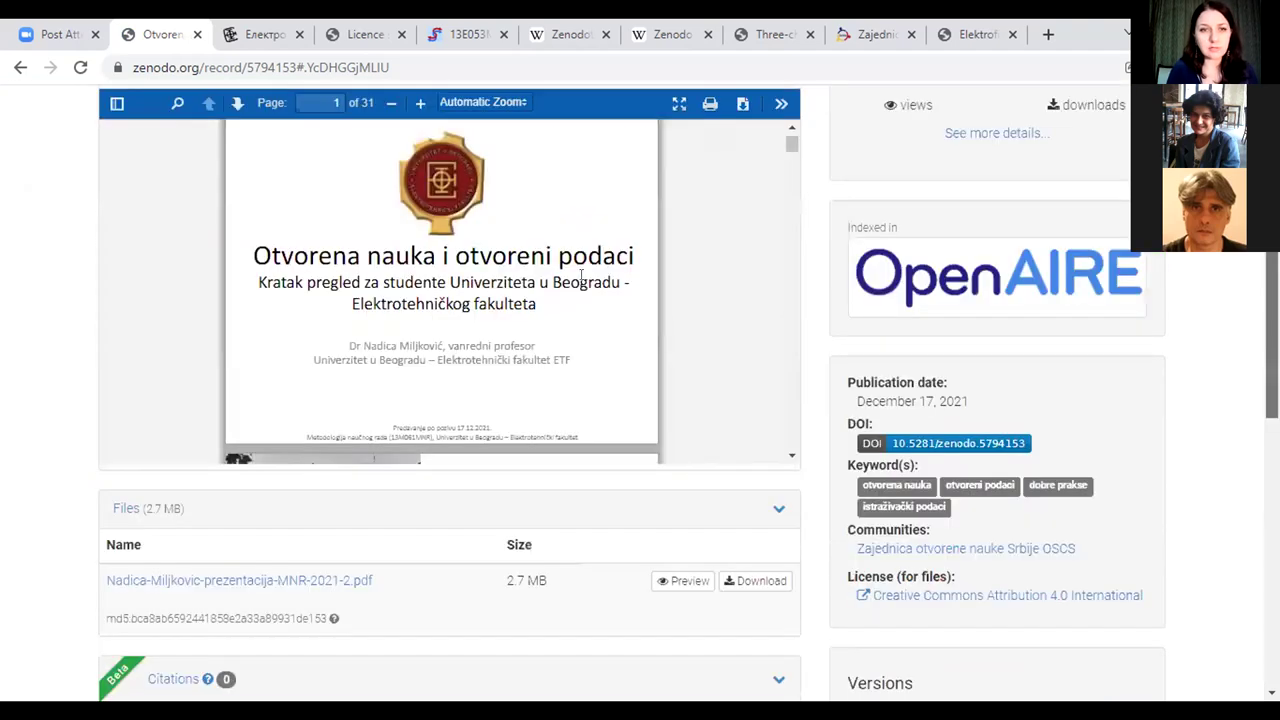
scroll(735, 266, down, 3)
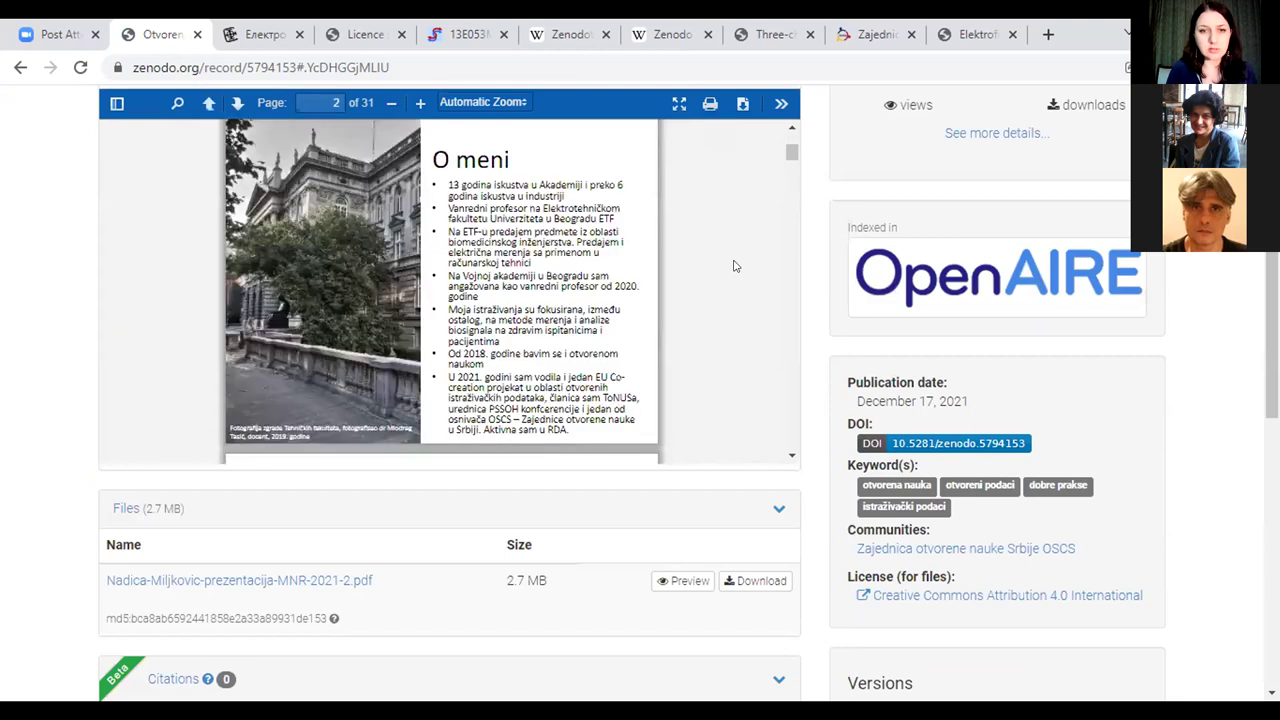
scroll(735, 266, down, 3)
scroll(735, 266, up, 3)
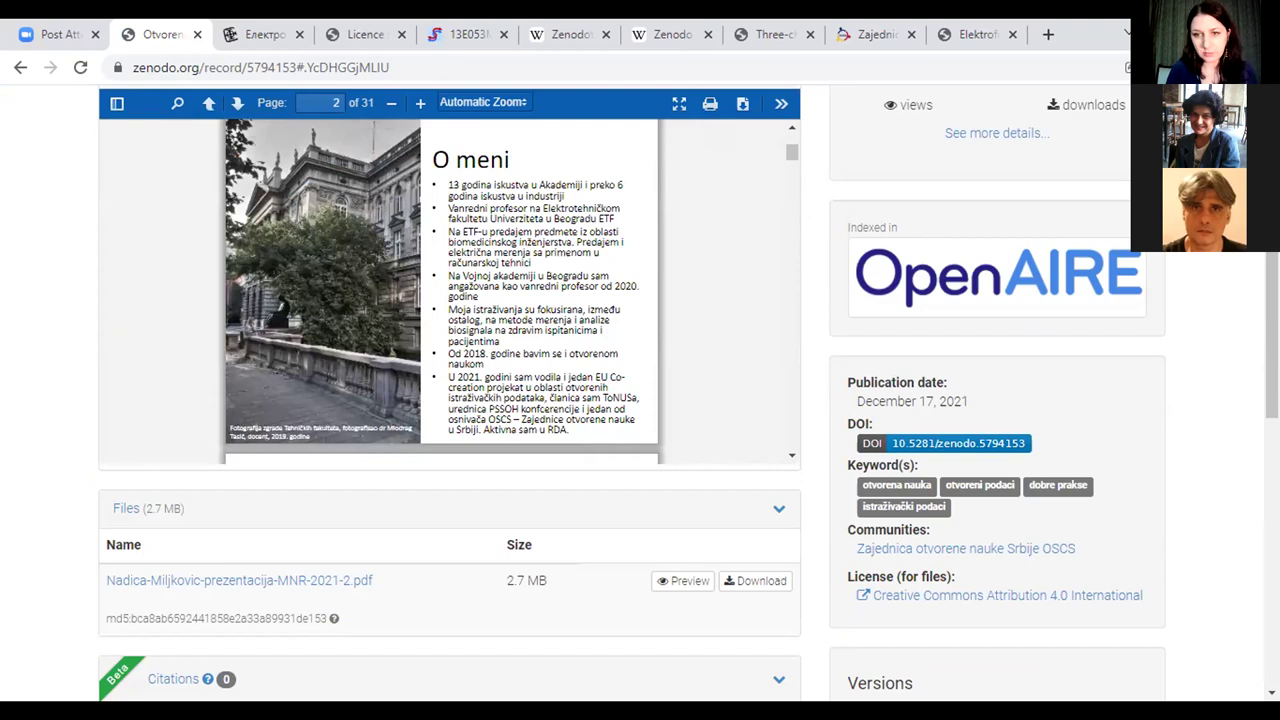
scroll(640, 400, up, 2)
scroll(640, 400, up, 2)
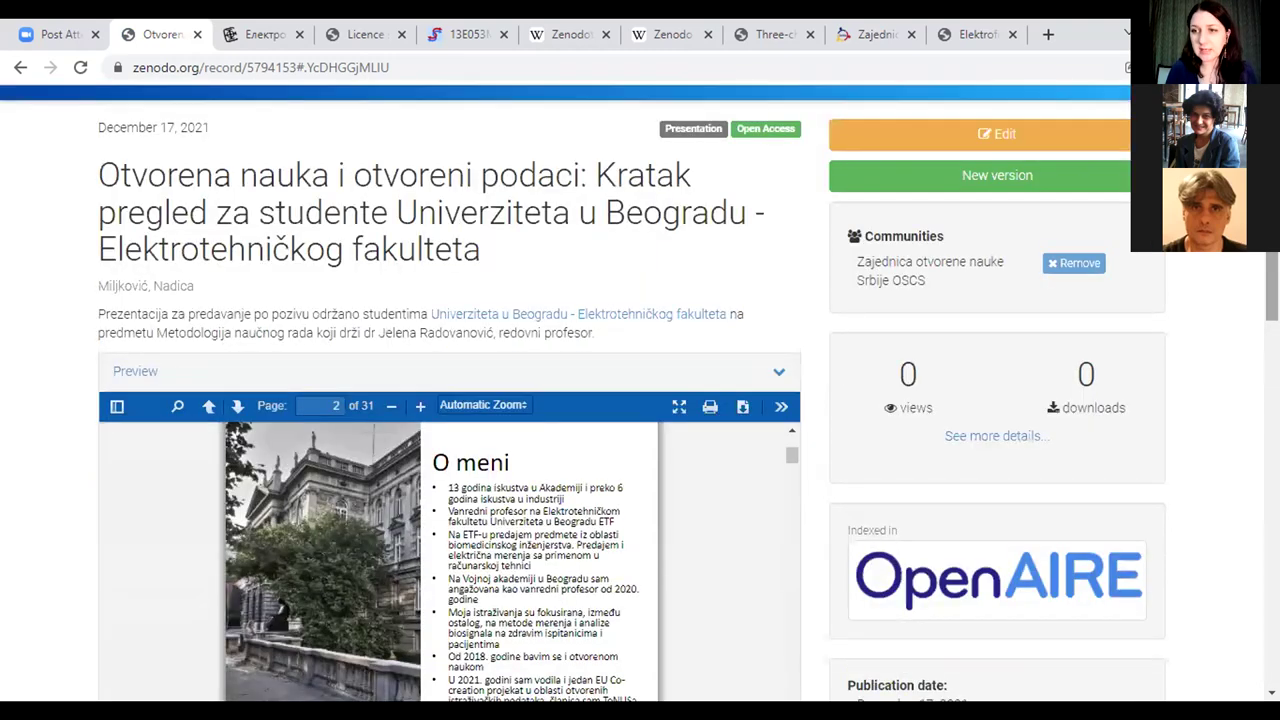
scroll(932, 163, down, 2)
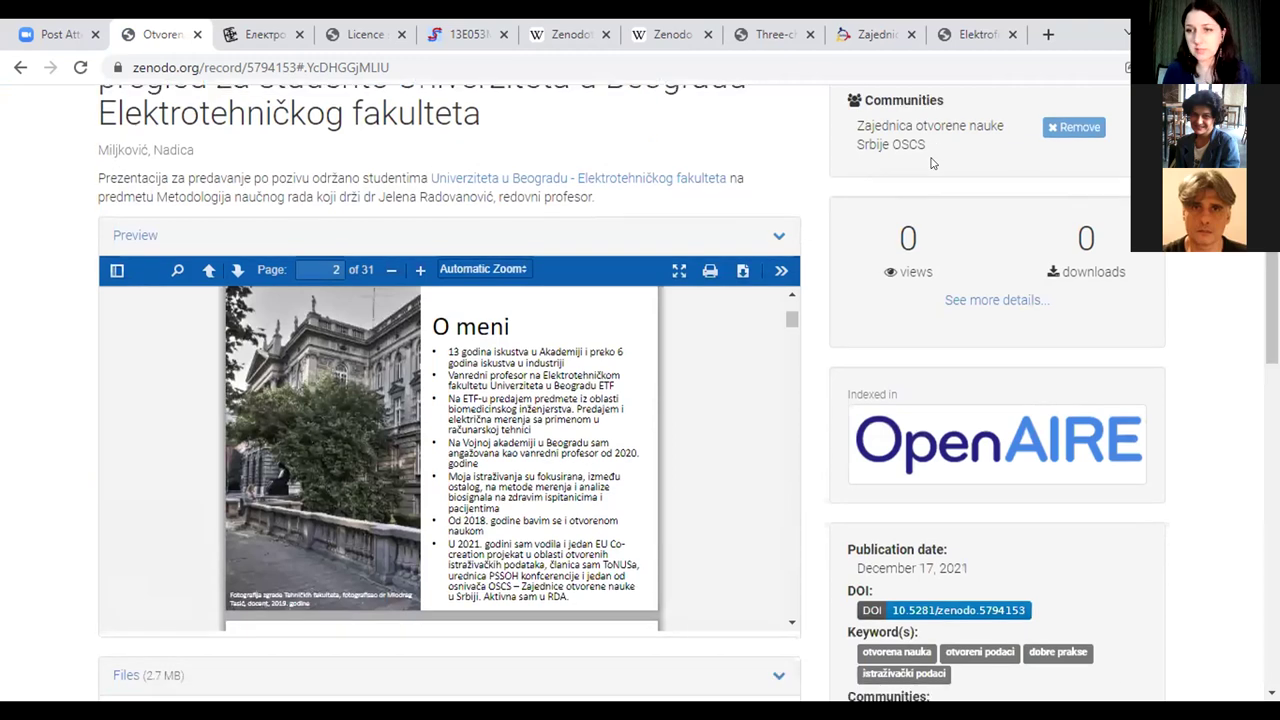
scroll(930, 162, down, 2)
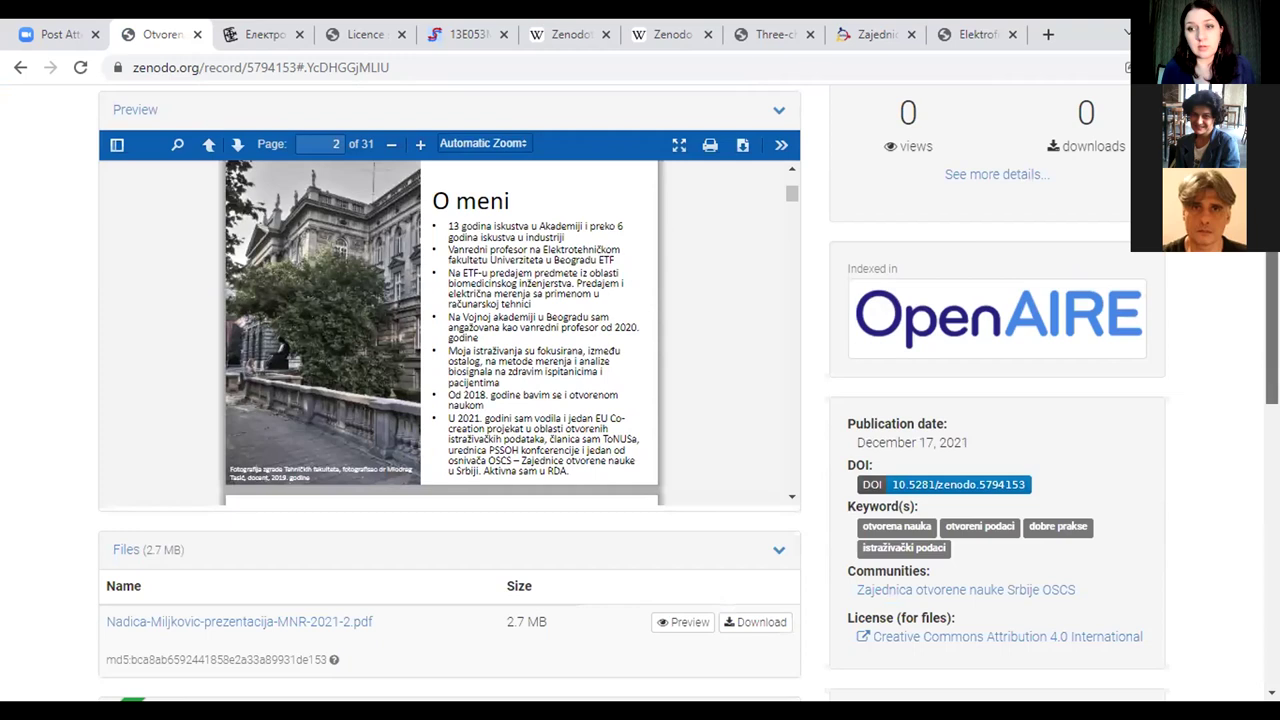
scroll(1272, 330, down, 1)
scroll(835, 183, down, 7)
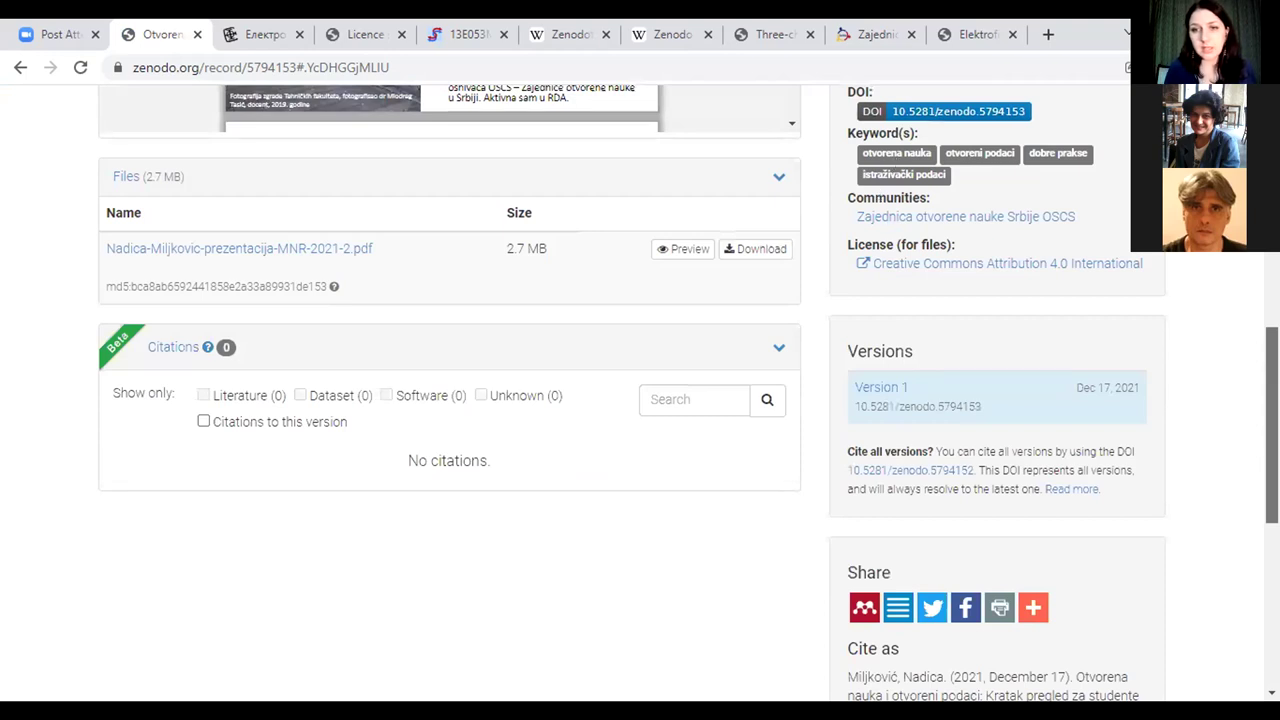
scroll(640, 400, down, 5)
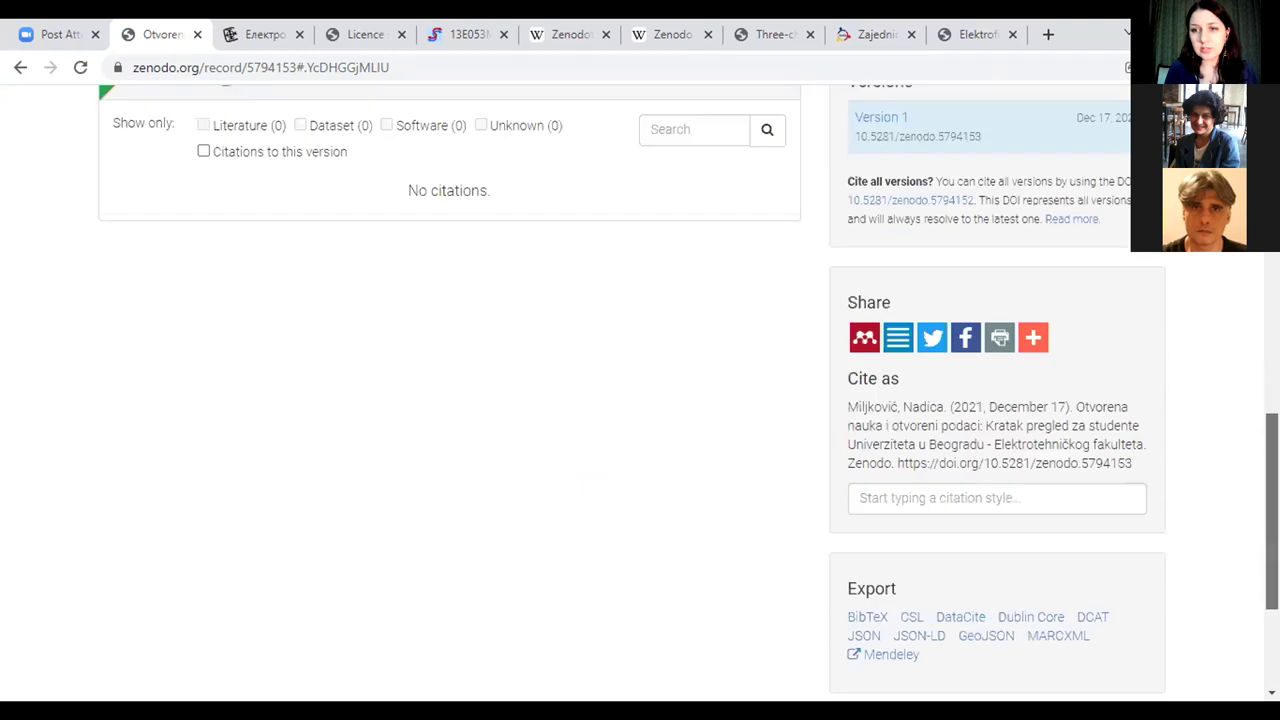
Step: Compare the published record's version-specific DOI with the DOI that represents all versions
scroll(951, 293, up, 1)
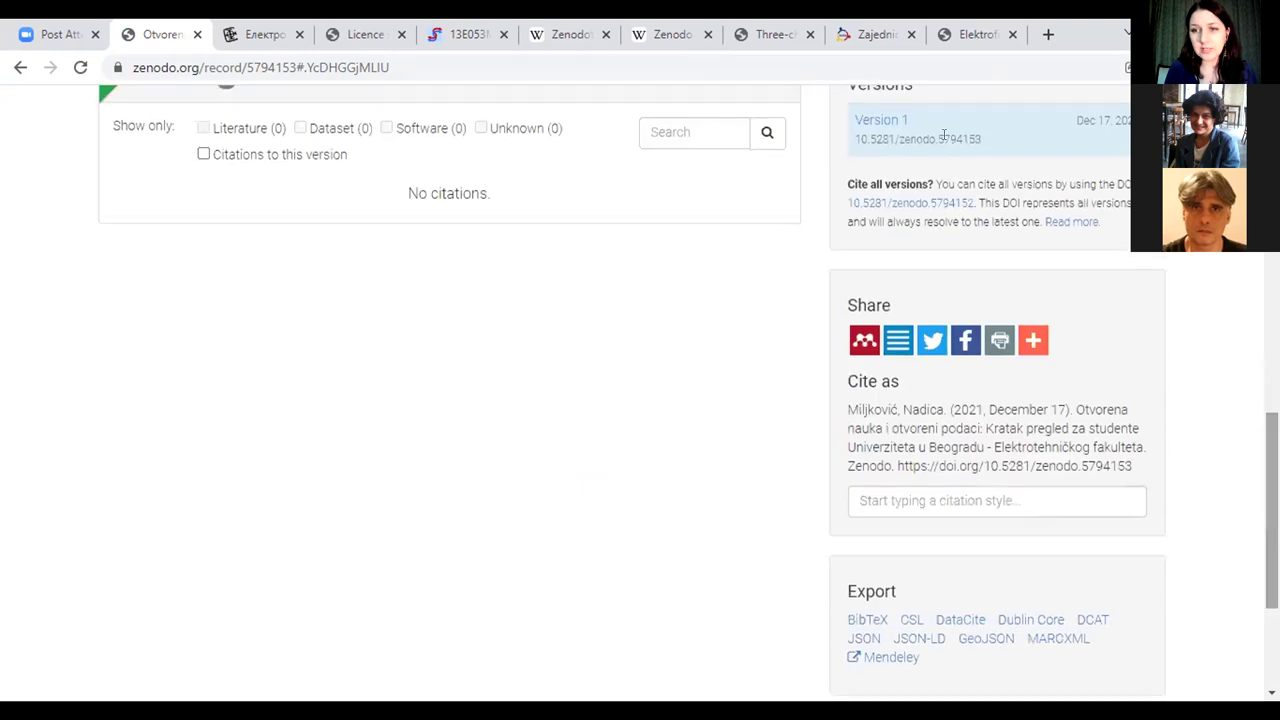
drag(962, 138, 985, 146)
click(970, 196)
drag(976, 203, 957, 206)
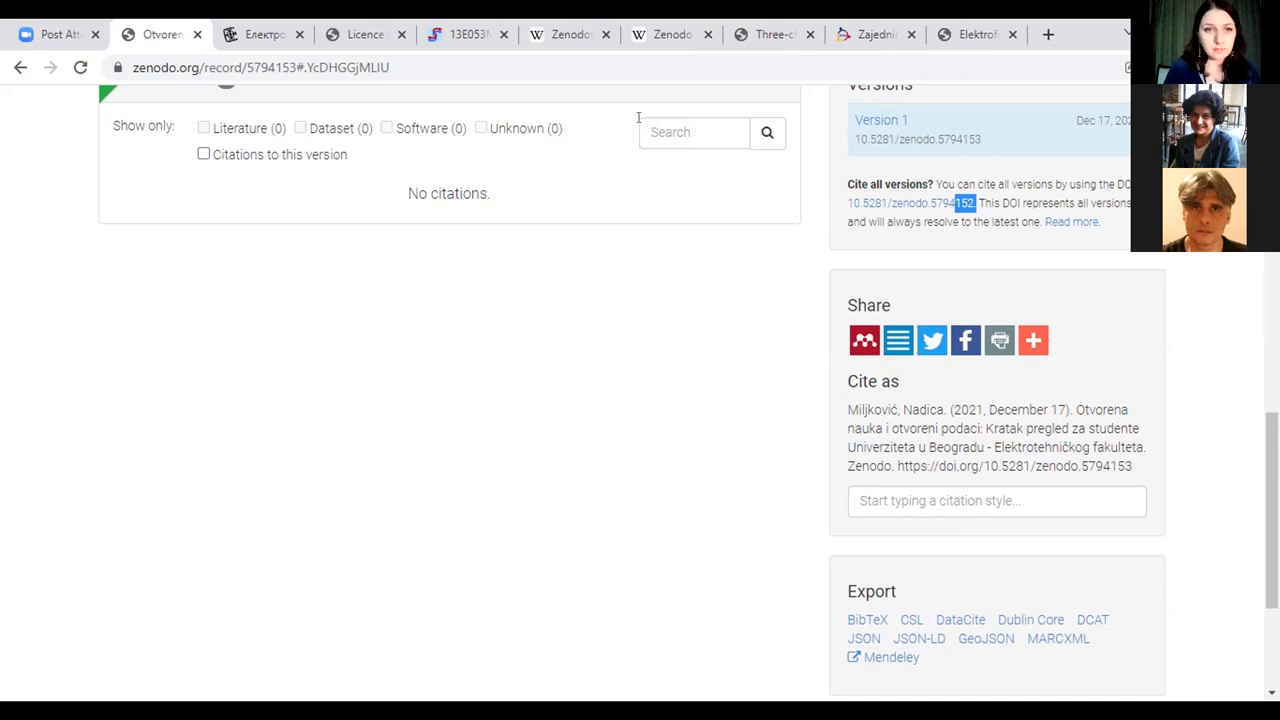
Step: From the Merni sistemi u računarstvu course page, open the 07.10.2021 introductory lecture's Zenodo record in a new tab and examine its version list
key(ctrl+5)
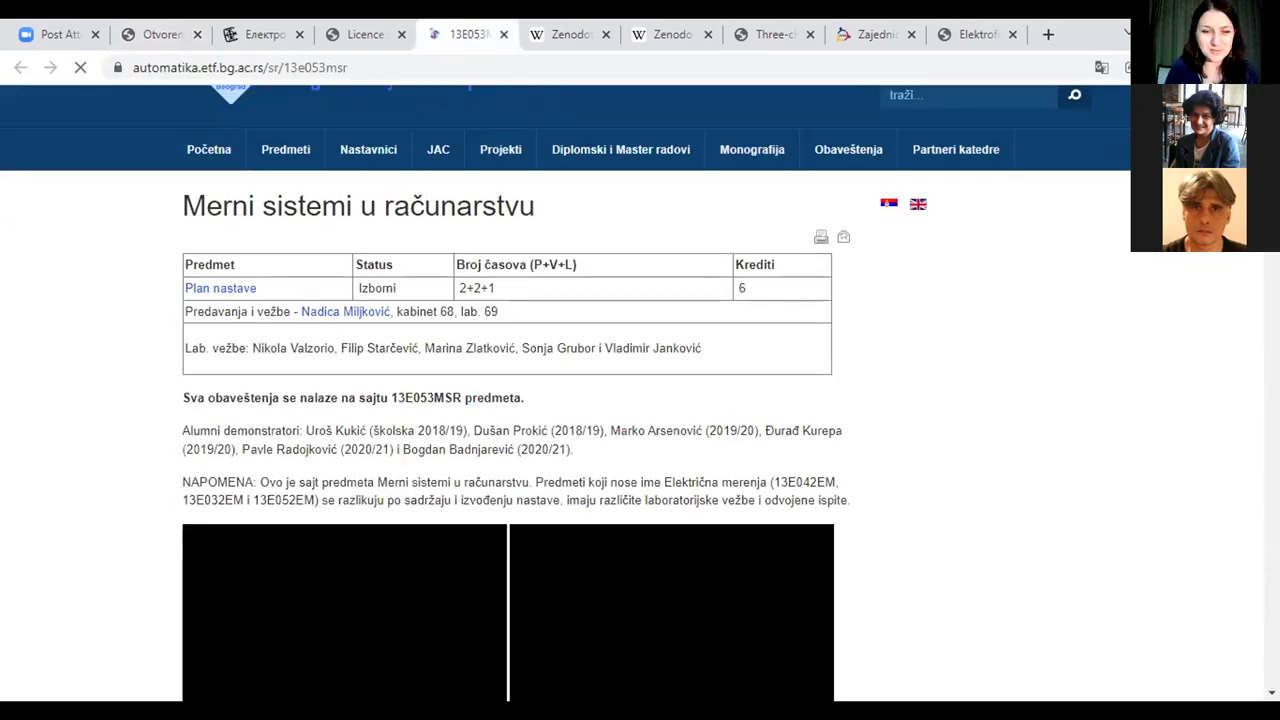
scroll(640, 400, down, 10)
scroll(622, 450, down, 2)
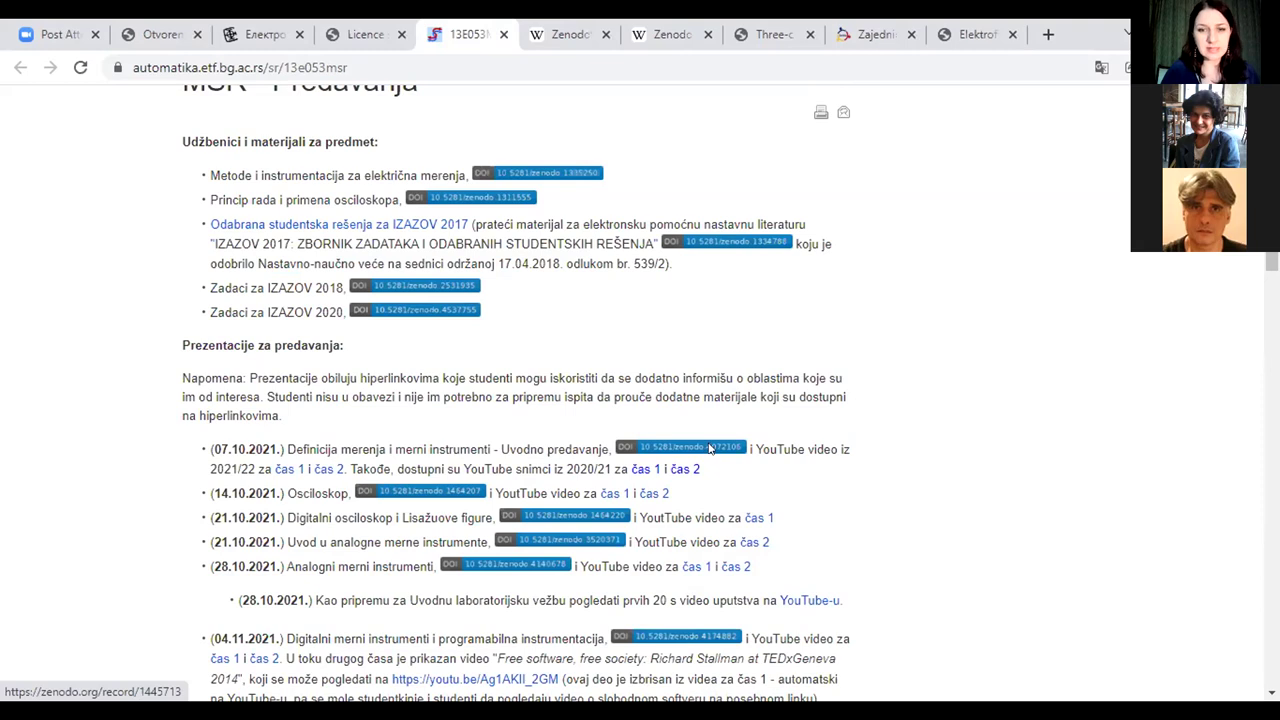
right_click(708, 447)
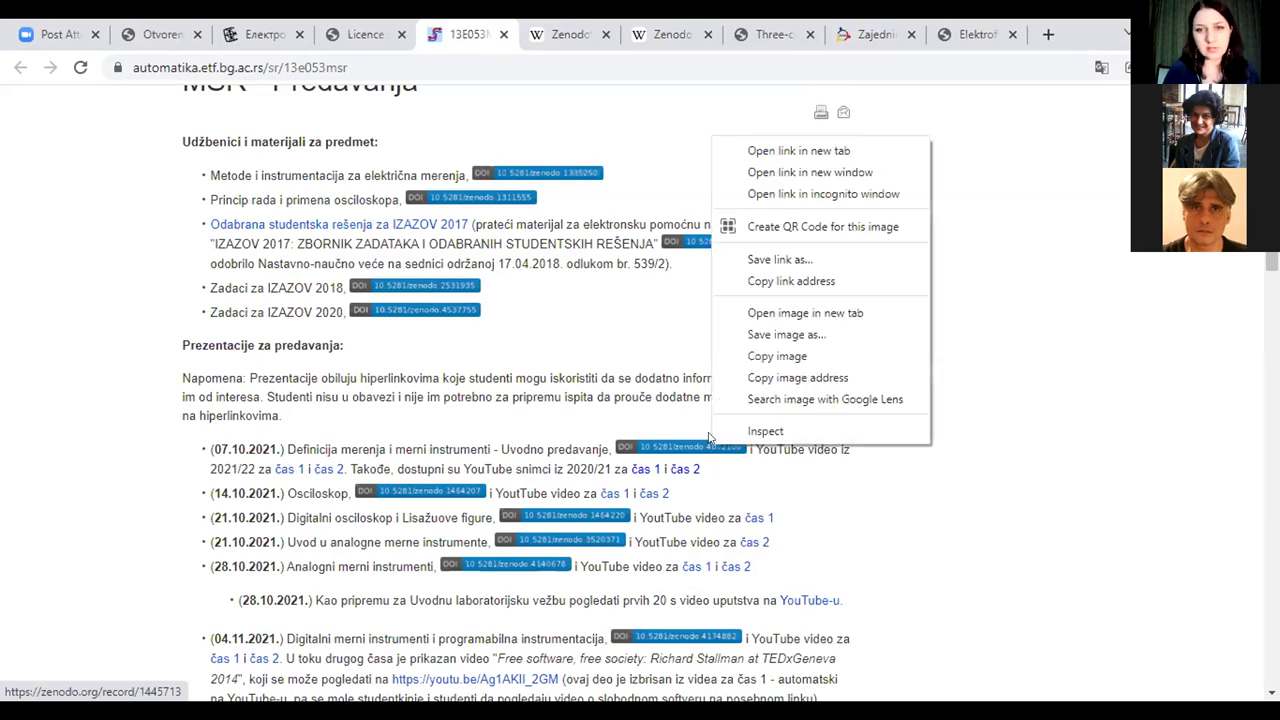
click(786, 152)
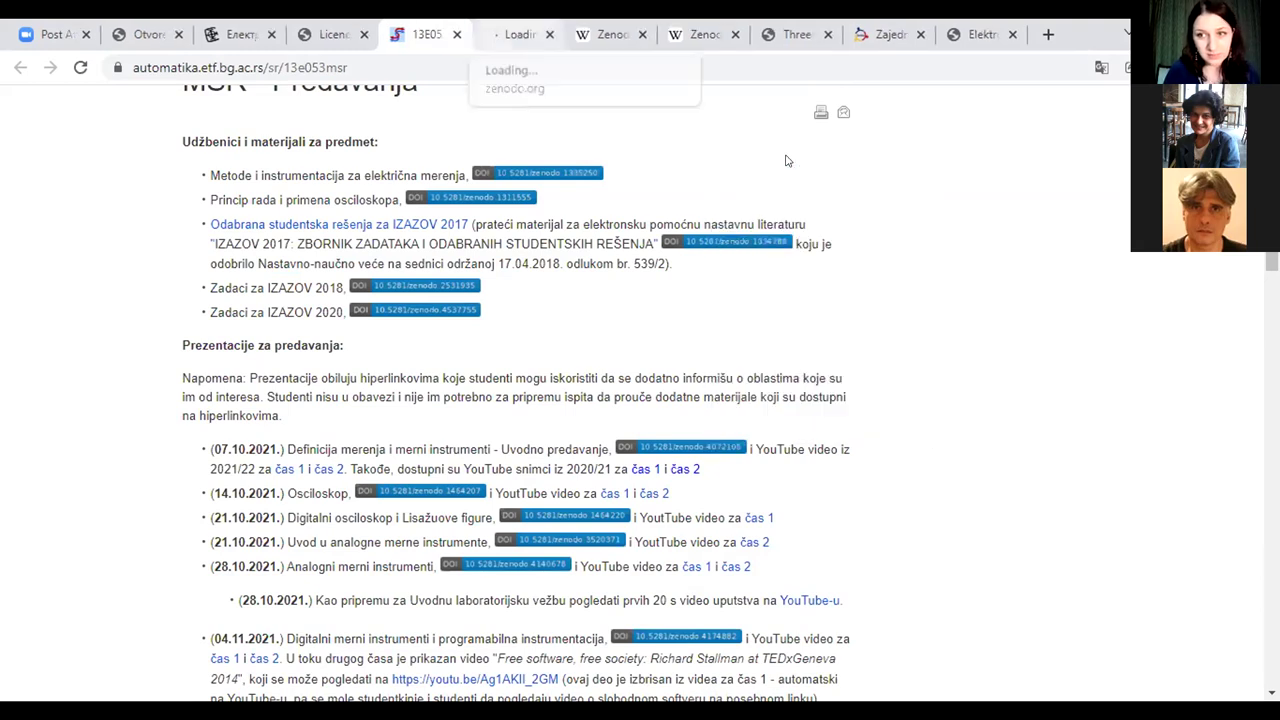
key(ctrl+Tab)
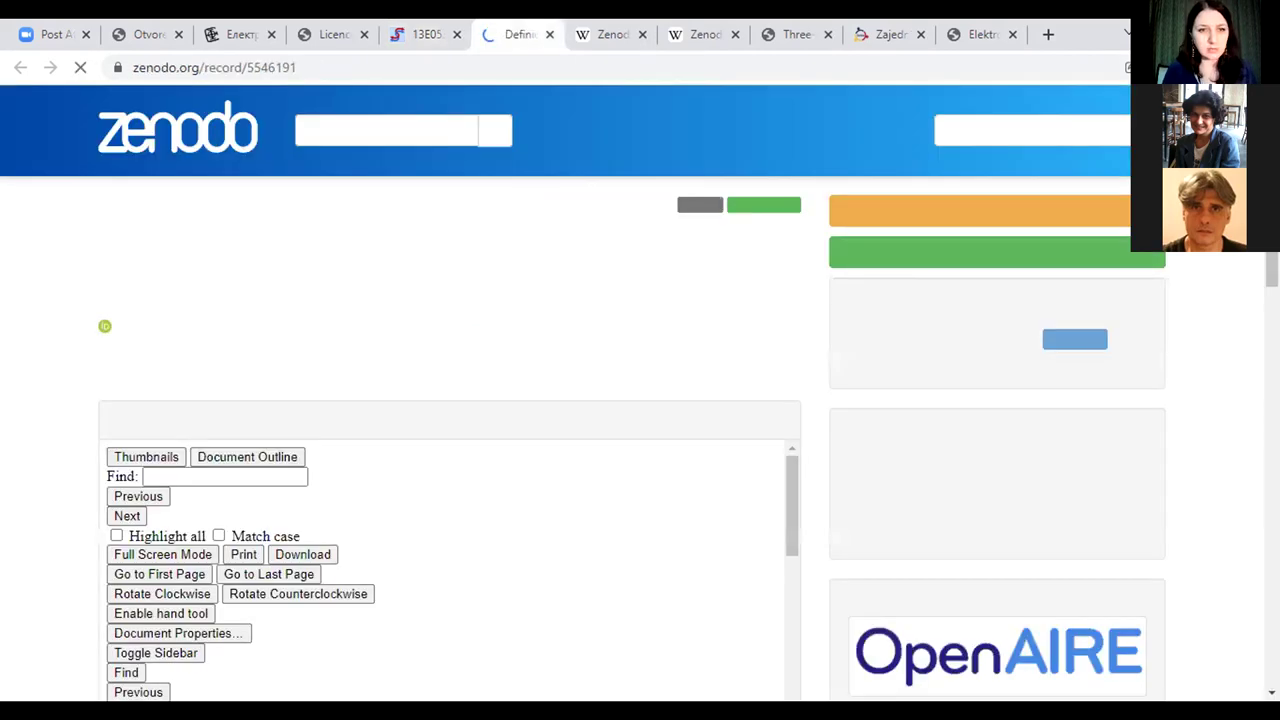
scroll(450, 400, down, 5)
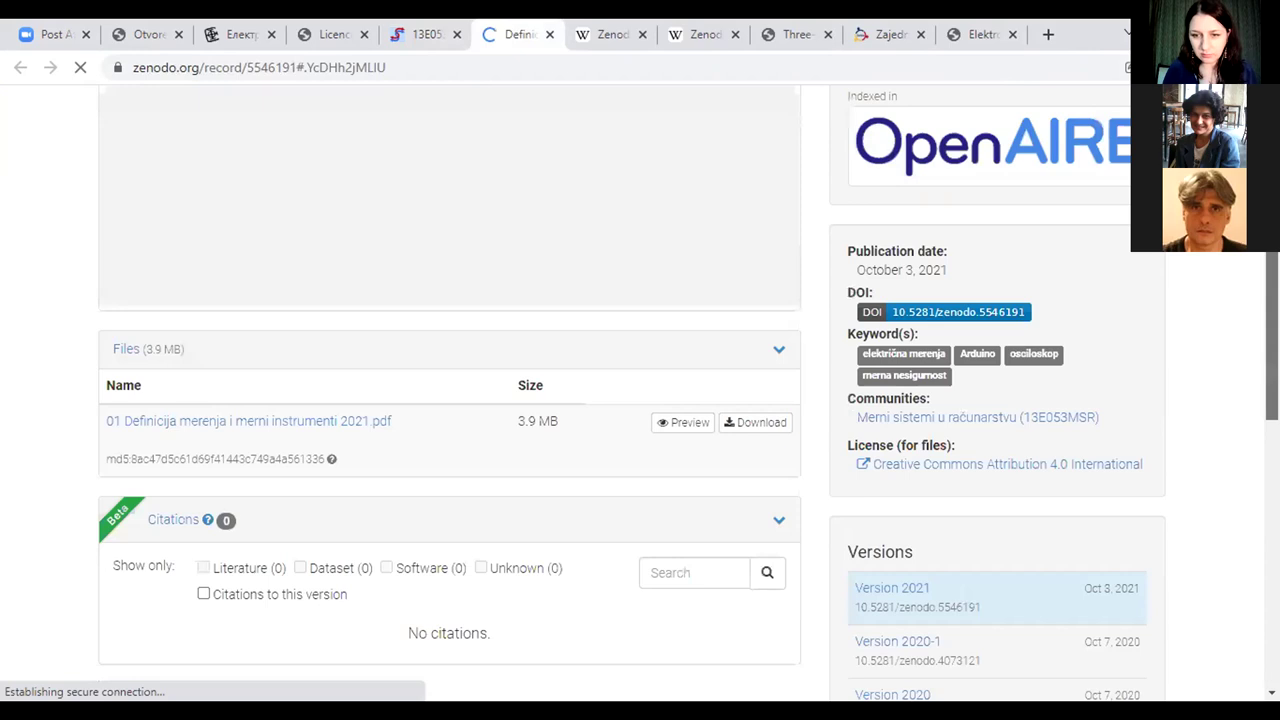
scroll(450, 400, down, 4)
scroll(900, 300, down, 1)
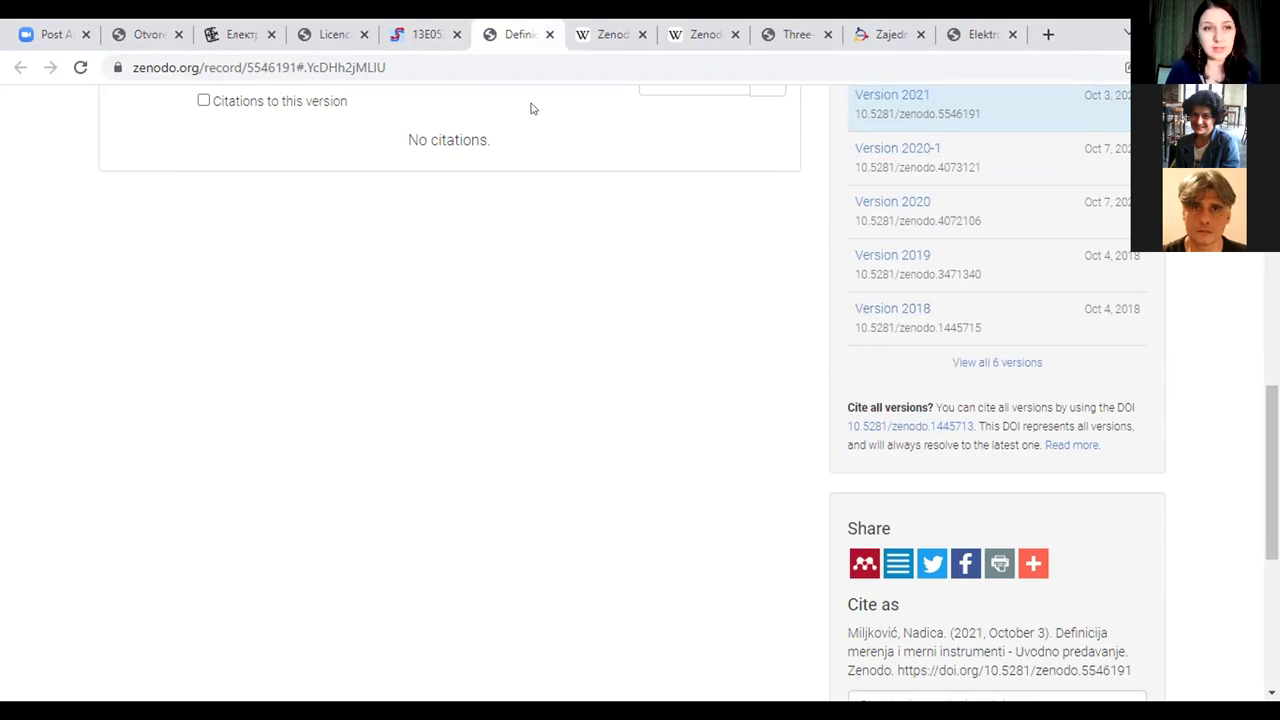
Step: Return to the published open science presentation record and open its metadata for editing at the Authors section
click(150, 24)
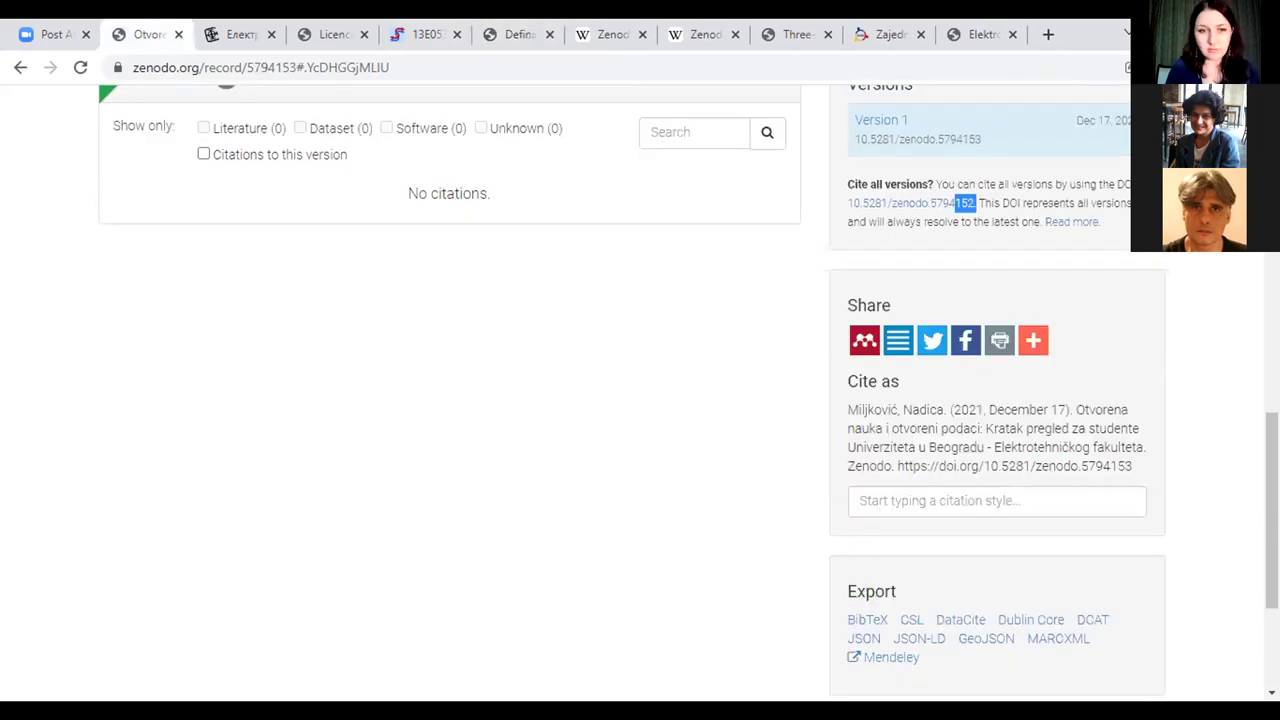
scroll(850, 240, up, 15)
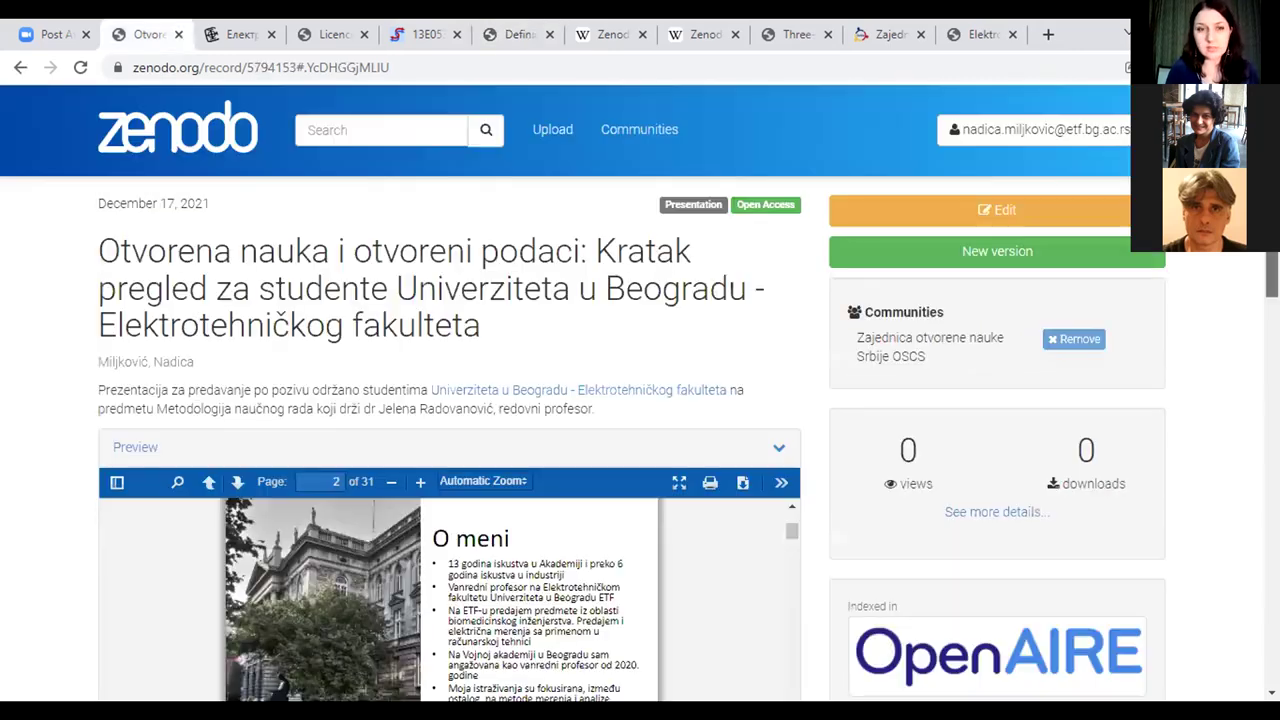
click(853, 214)
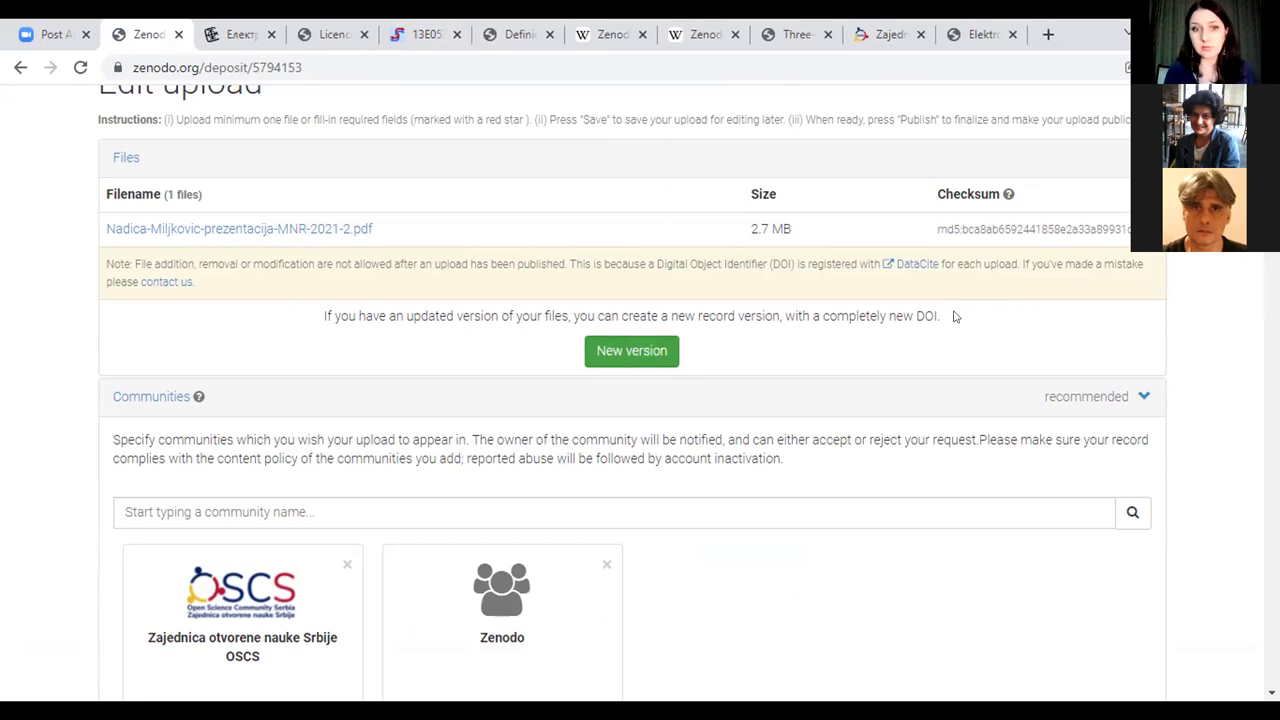
scroll(953, 316, down, 1)
scroll(640, 400, down, 1)
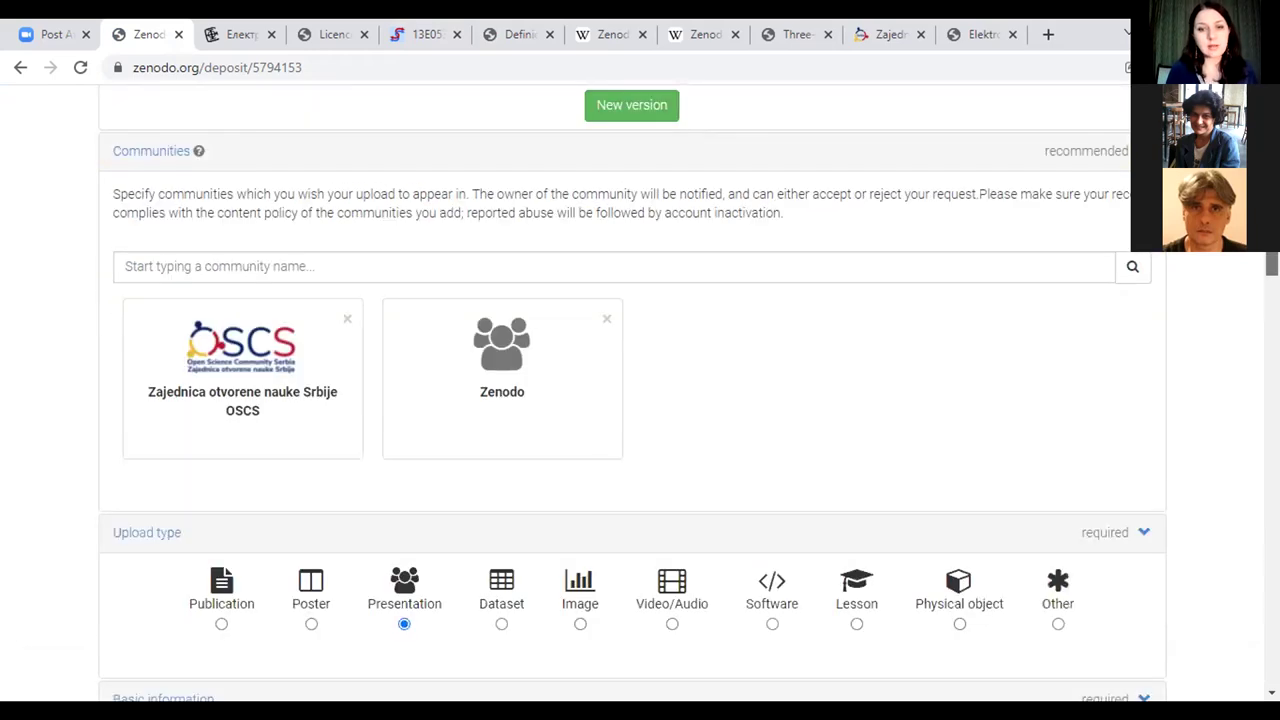
scroll(640, 400, down, 5)
scroll(640, 400, down, 2)
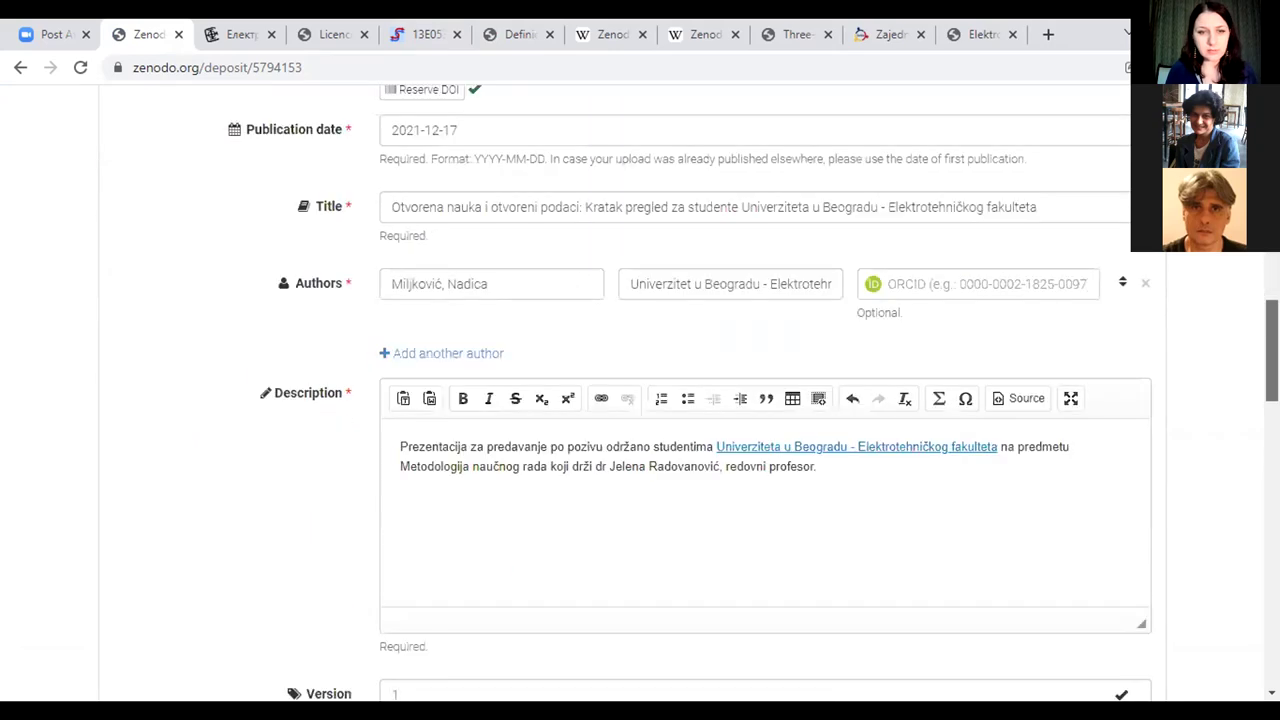
scroll(640, 400, down, 1)
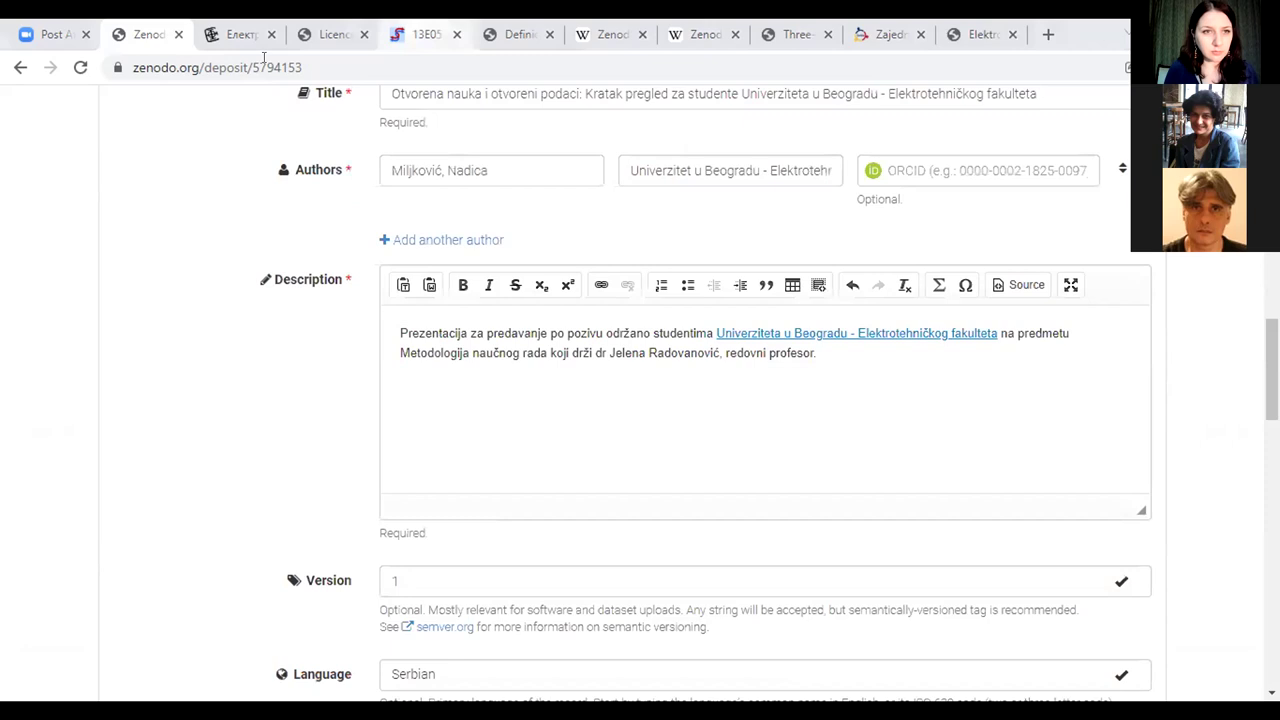
Step: Search the web for the author's ORCID and copy the identifier from the orcid.org result title
click(240, 34)
click(256, 68)
text(nadica)
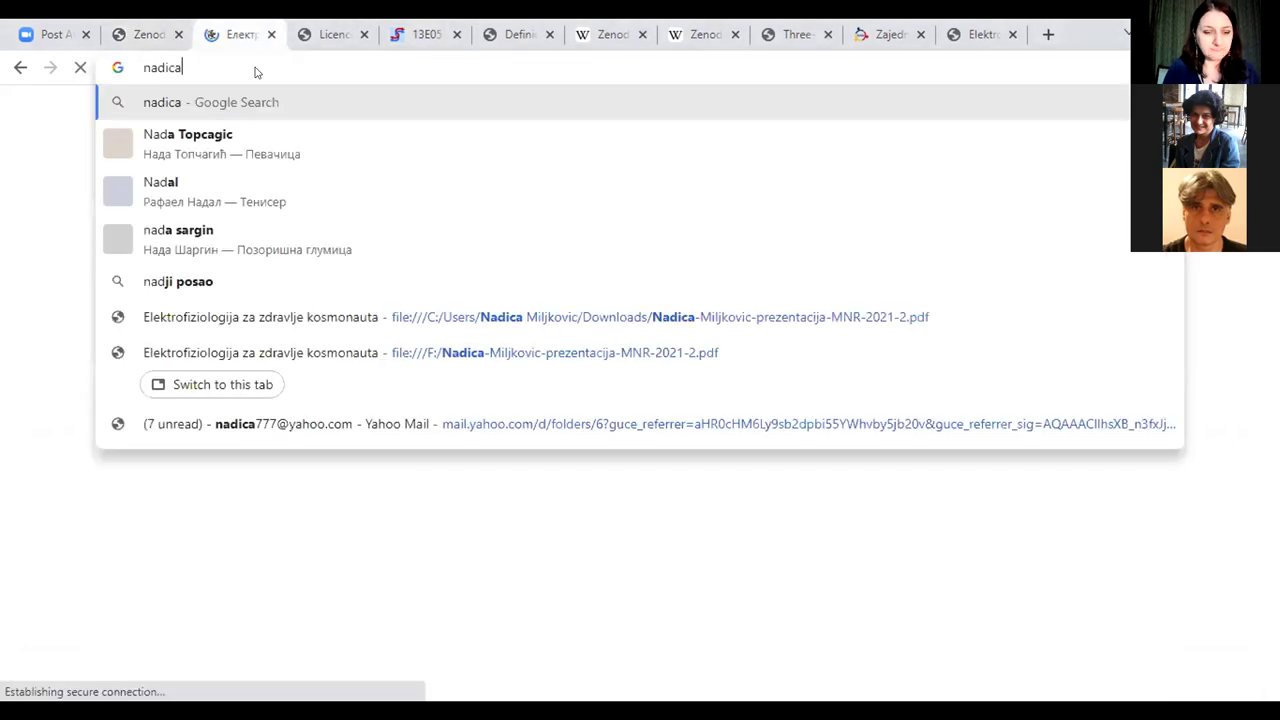
text( miljkovic orcid)
key(Return)
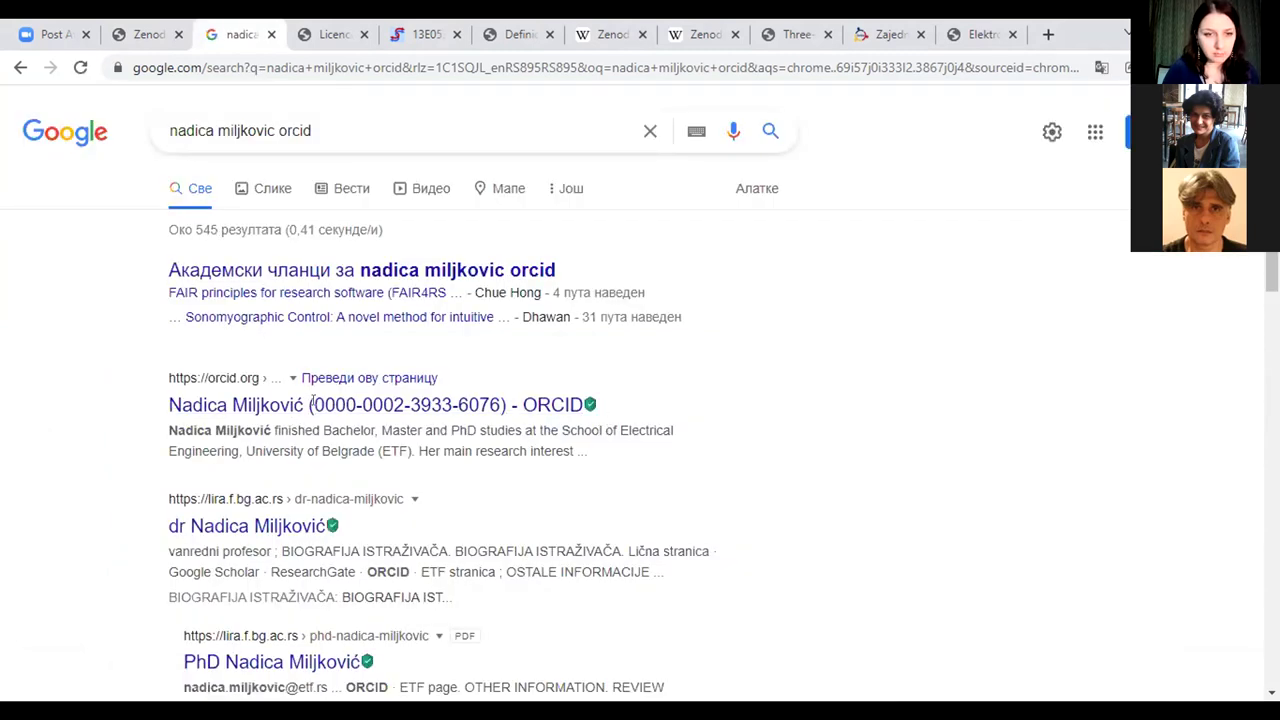
drag(313, 404, 597, 404)
key(ctrl+c)
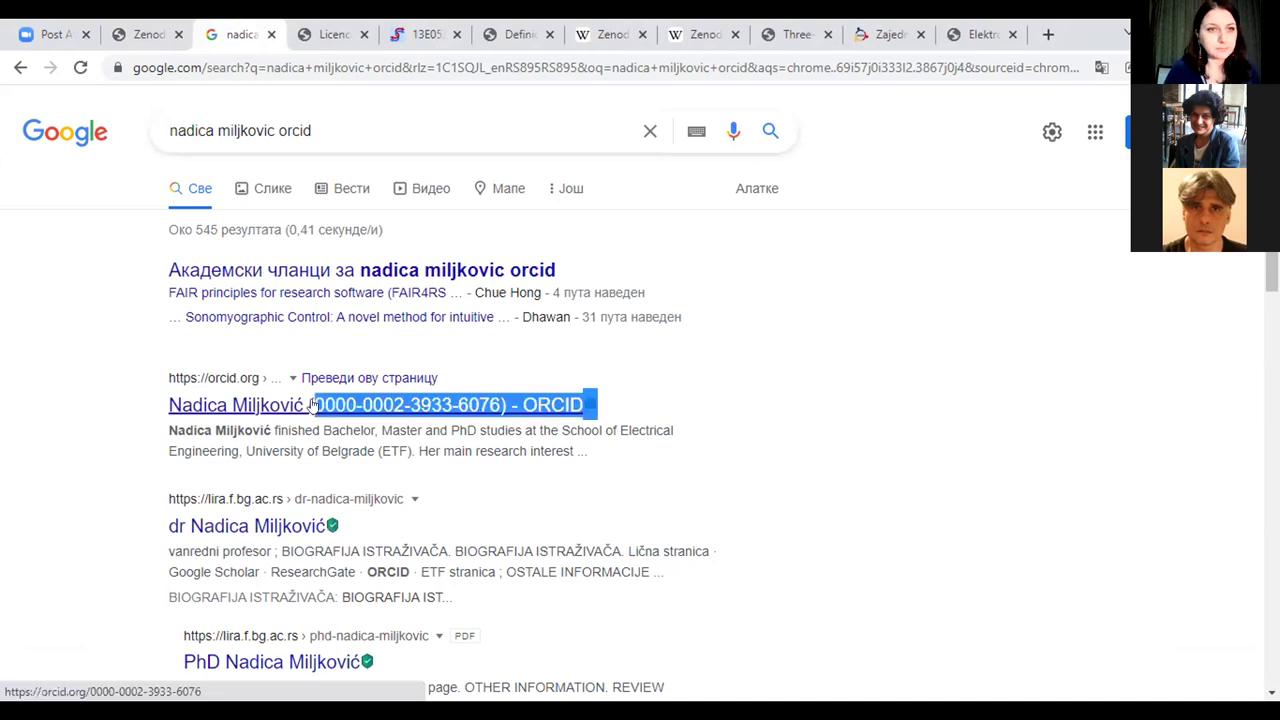
Step: Paste the copied identifier into the author's ORCID field of the upload and remove the surplus text after the number
click(127, 25)
click(953, 170)
key(ctrl+v)
key(BackSpace)
key(BackSpace)
key(BackSpace)
key(BackSpace)
key(BackSpace)
key(BackSpace)
key(BackSpace)
key(BackSpace)
key(BackSpace)
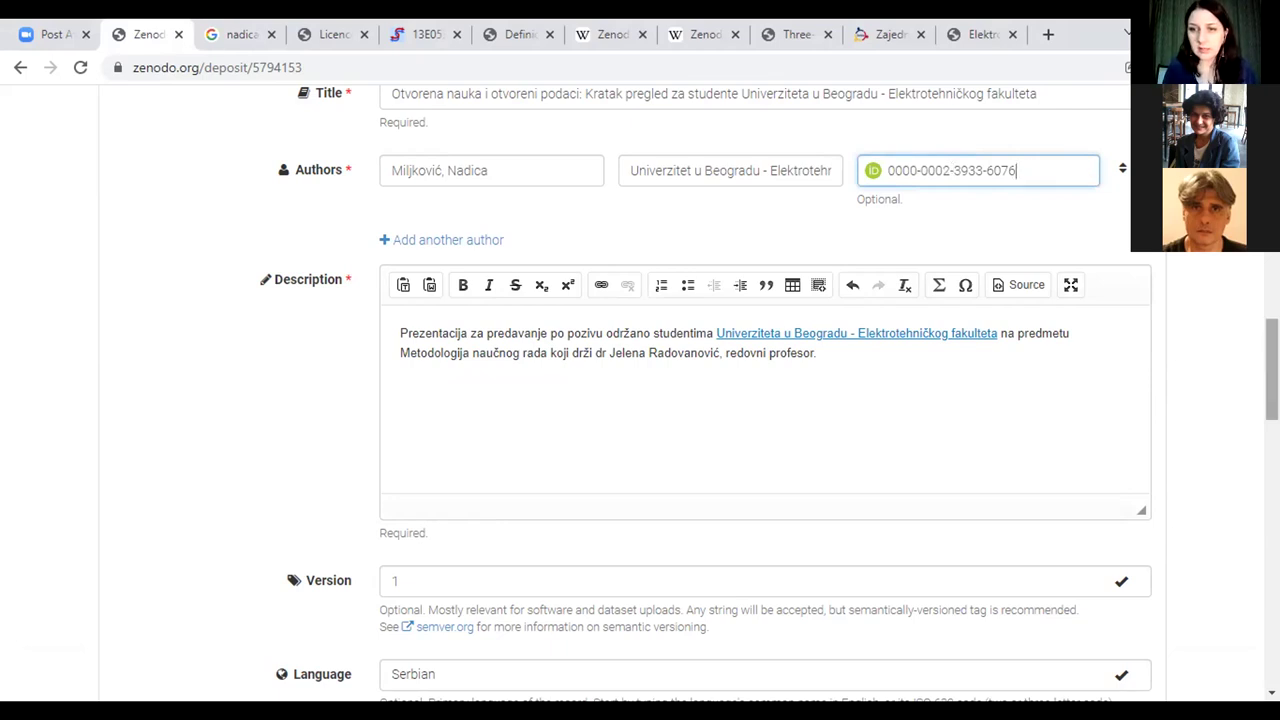
Step: Publish the edited record, accepting that its files can no longer be changed, and review the updated record page
scroll(1011, 184, up, 15)
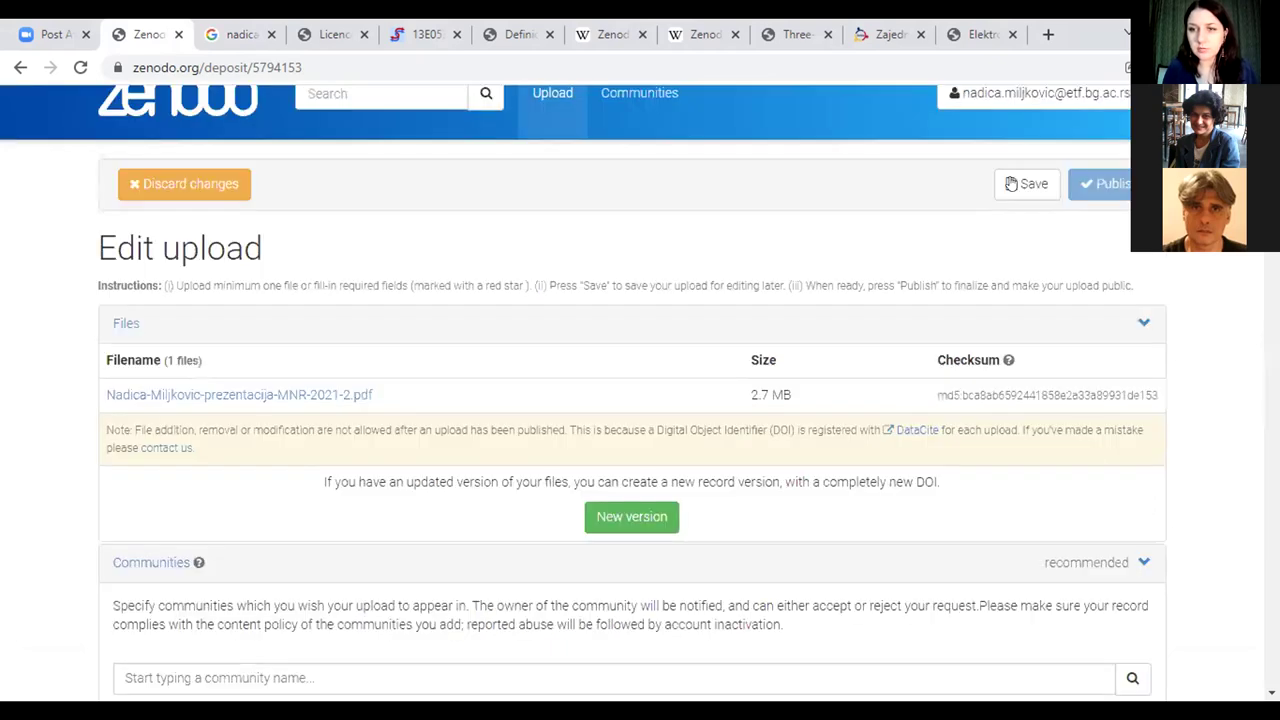
click(1112, 183)
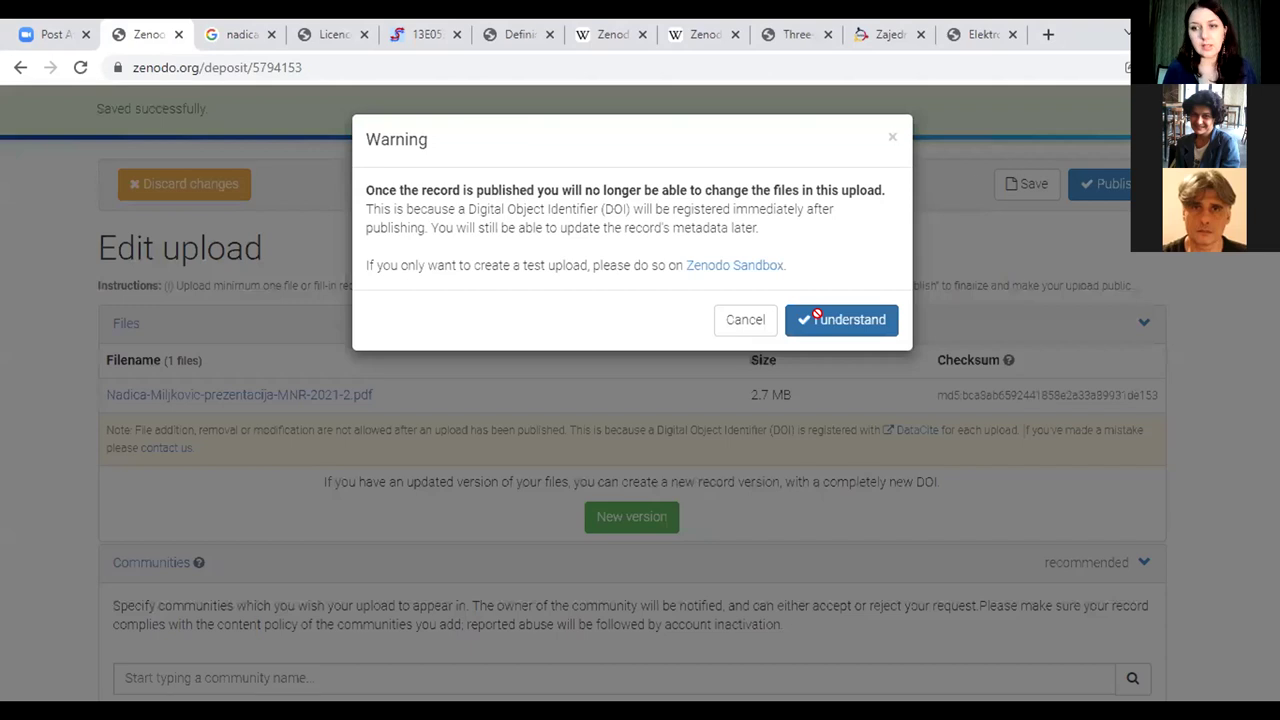
click(817, 316)
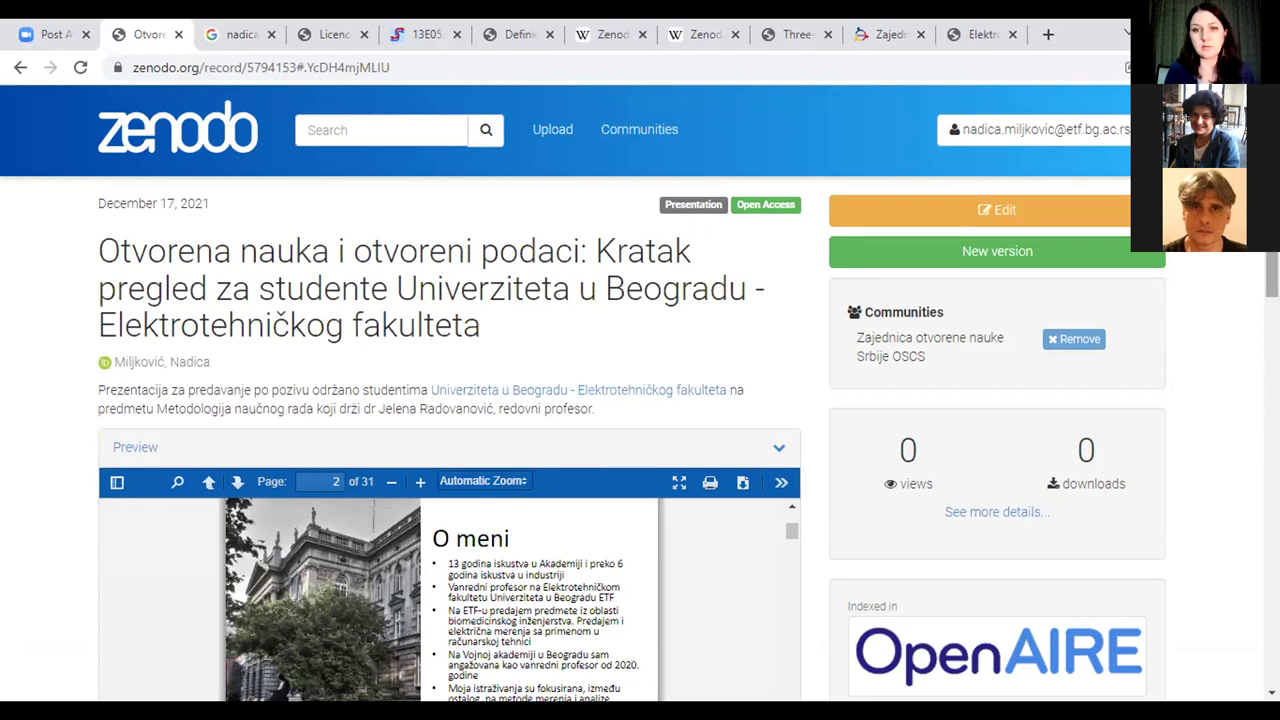
scroll(640, 390, down, 1)
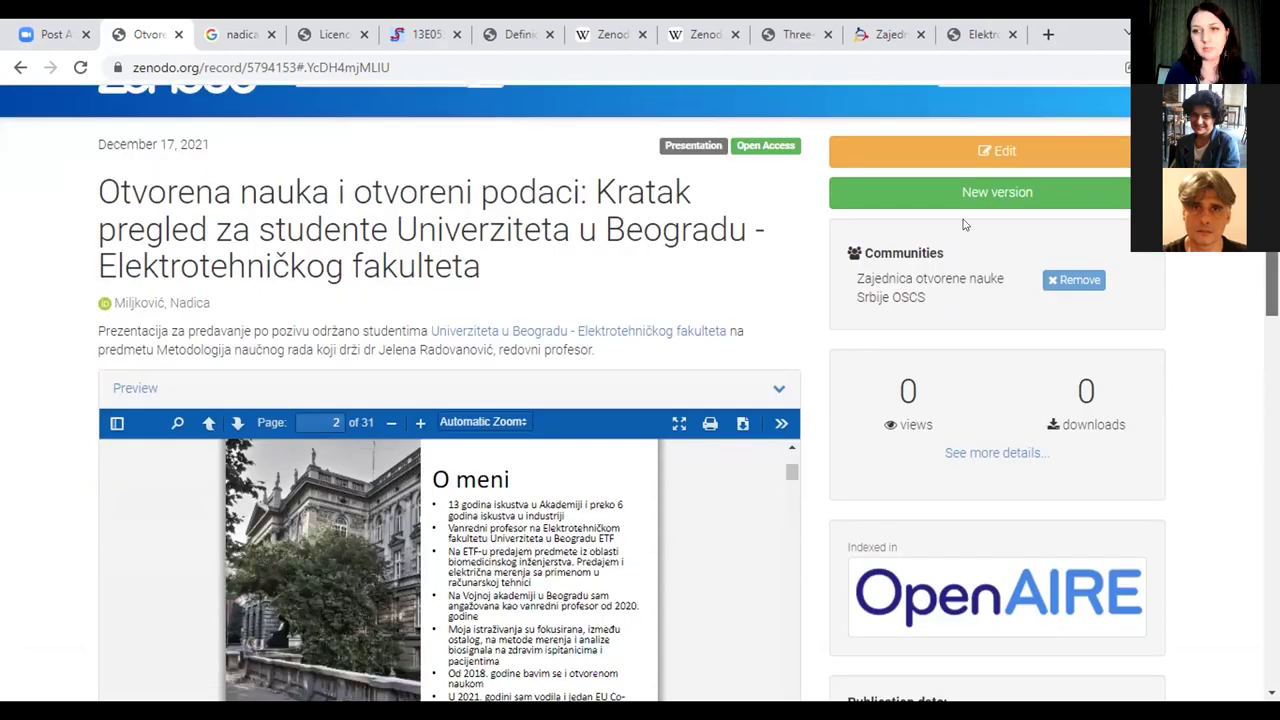
scroll(565, 390, down, 2)
scroll(640, 390, down, 5)
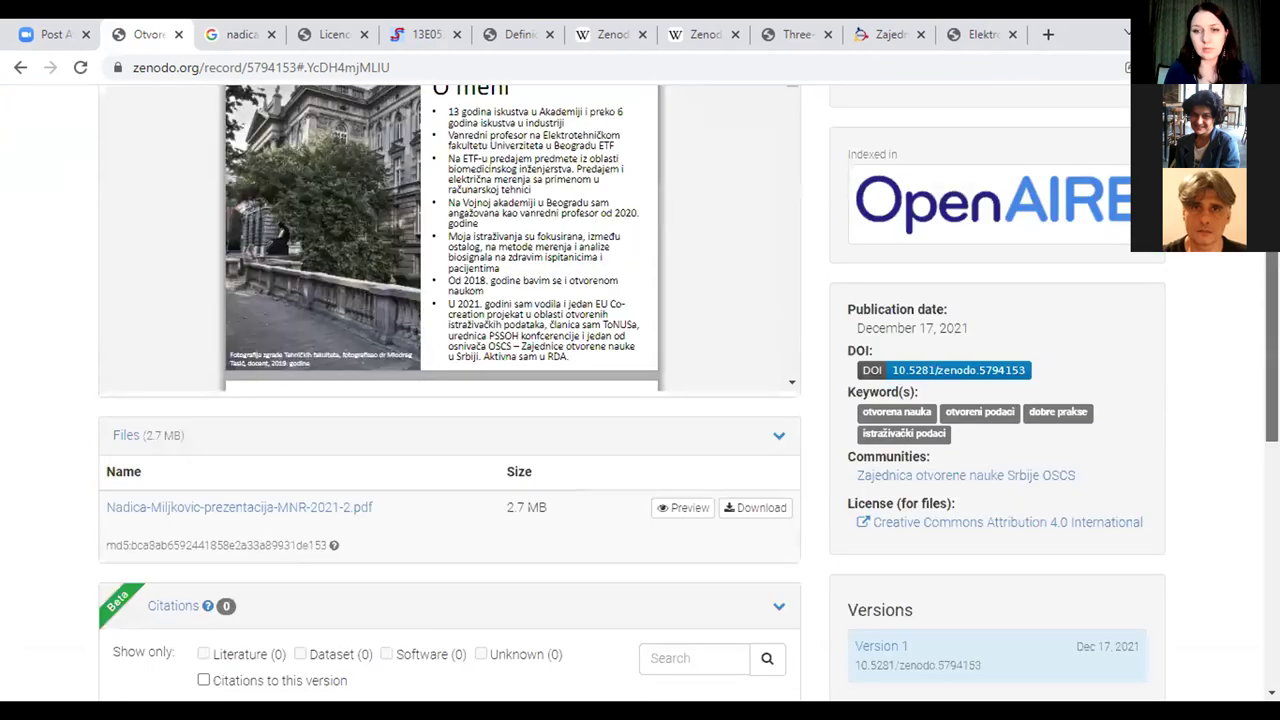
scroll(951, 317, down, 6)
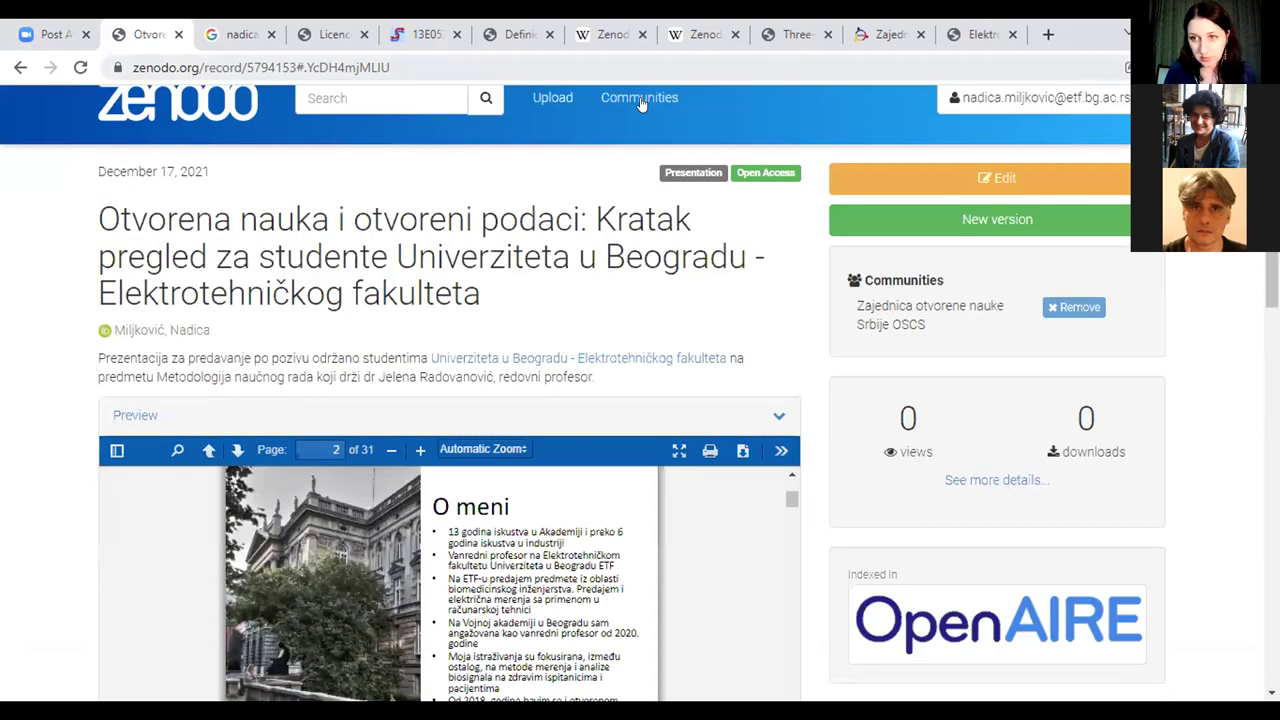
Step: Look over the Zenodo communities overview and start creating a new community
scroll(644, 100, up, 15)
click(644, 97)
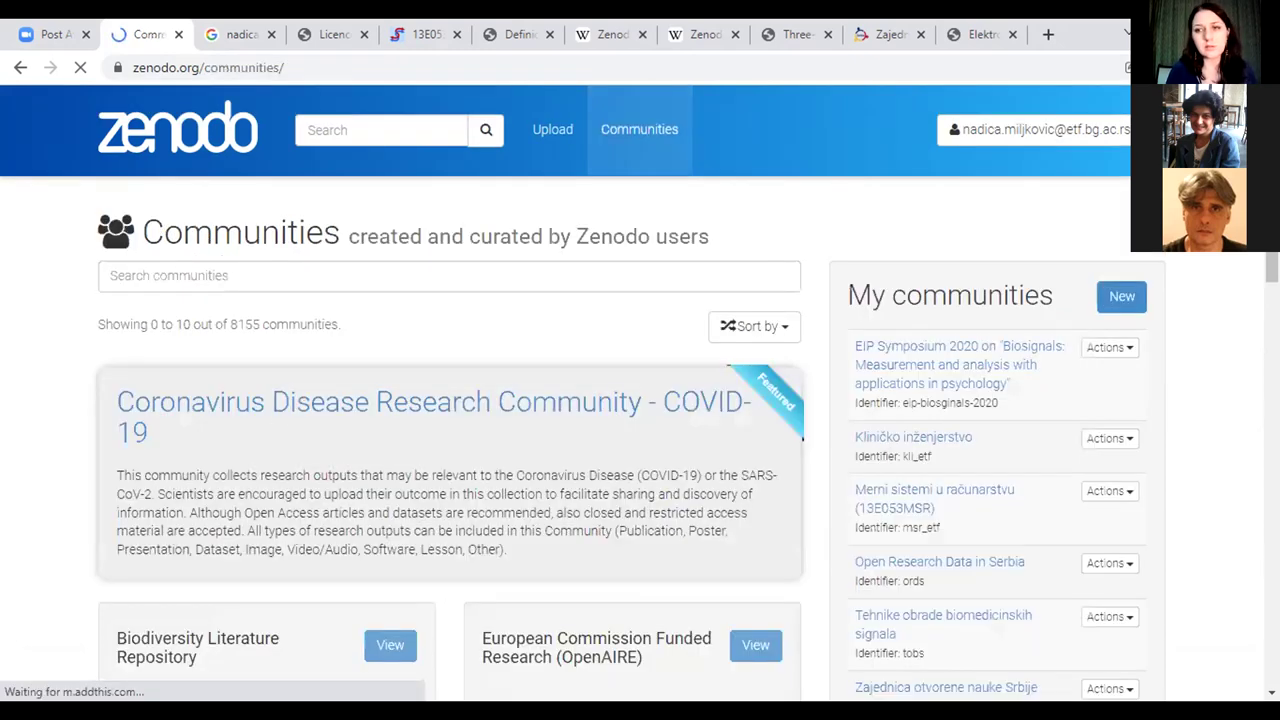
scroll(565, 400, down, 1)
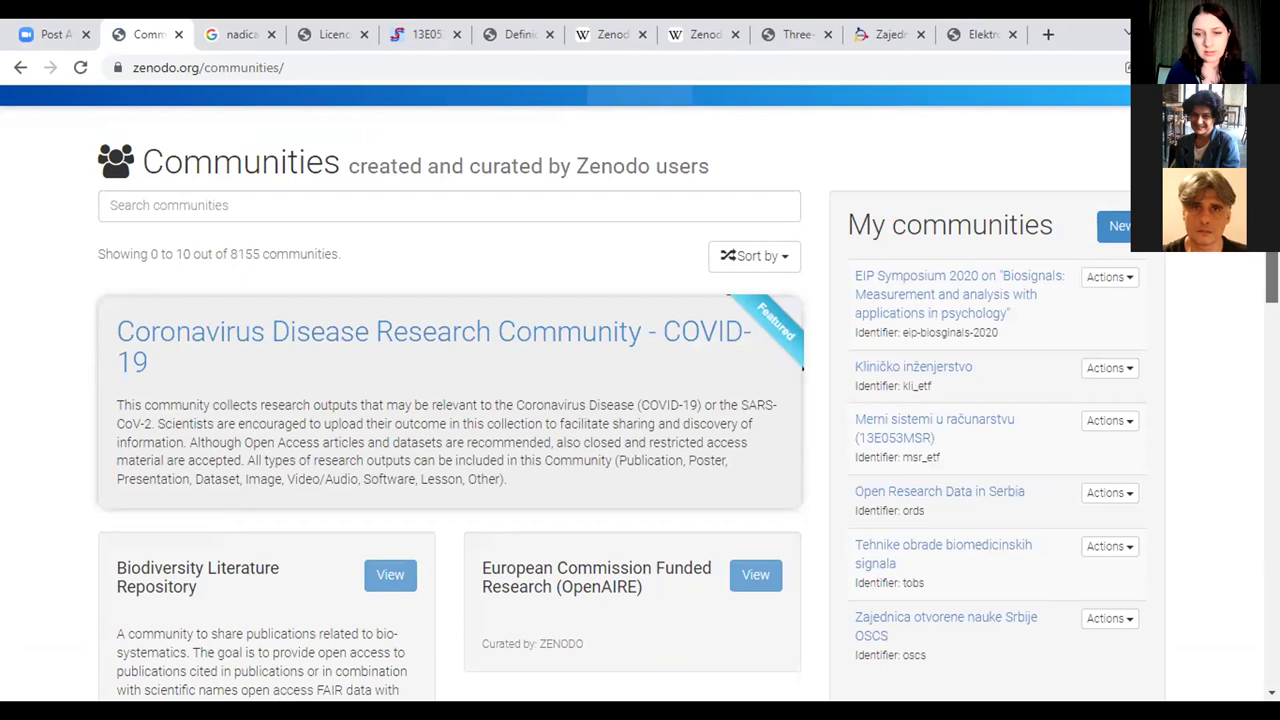
scroll(565, 400, down, 1)
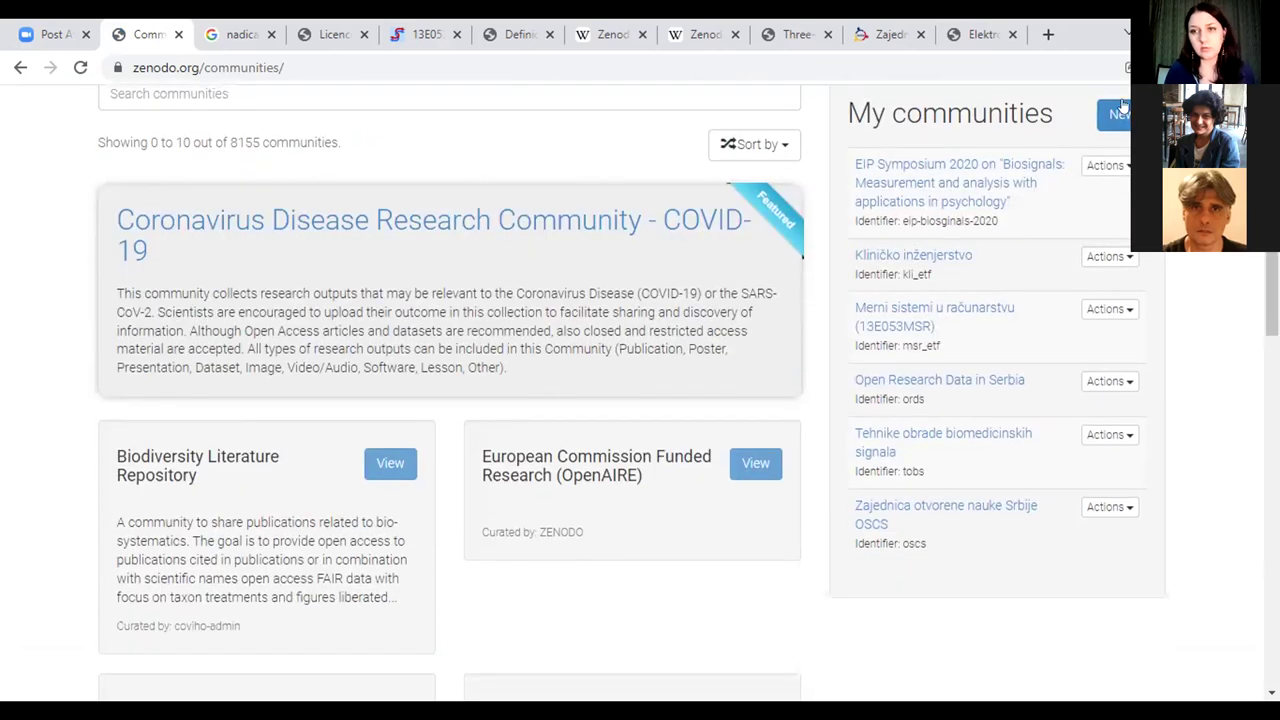
click(1120, 113)
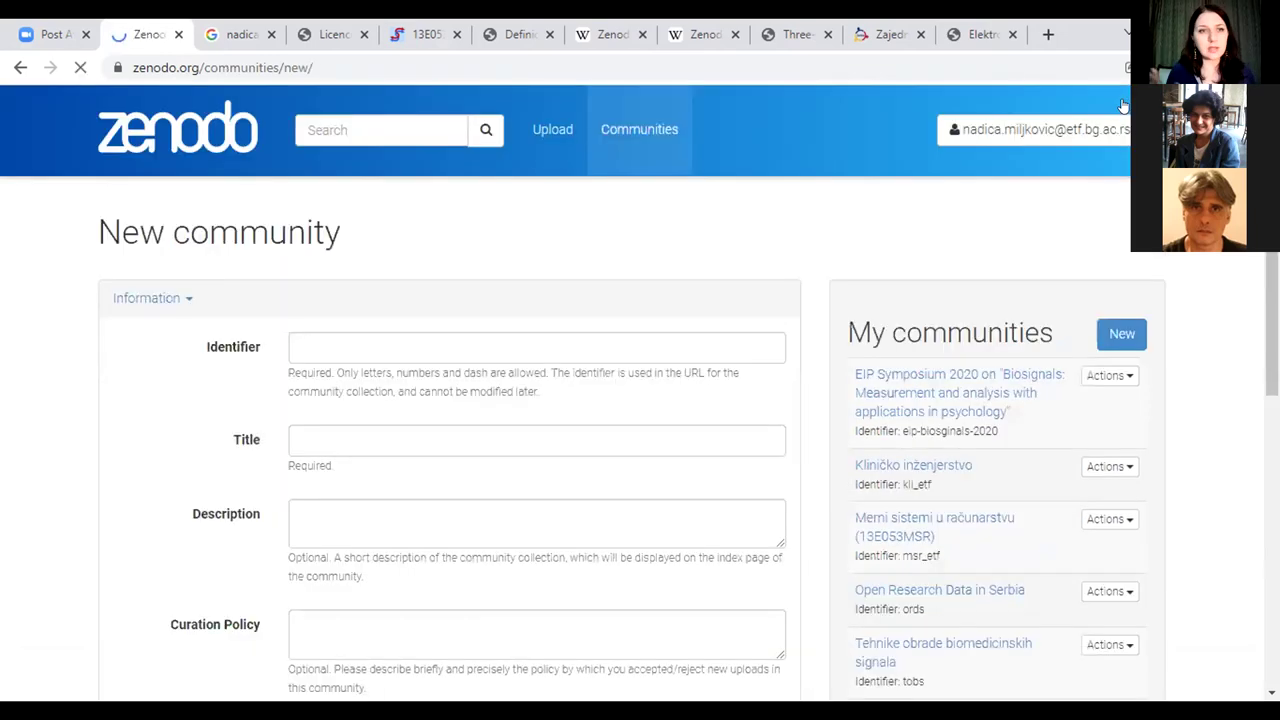
Step: Set the new community's identifier to oscs and its title to Zajednica otvorene nauke Srbije
scroll(489, 237, down, 1)
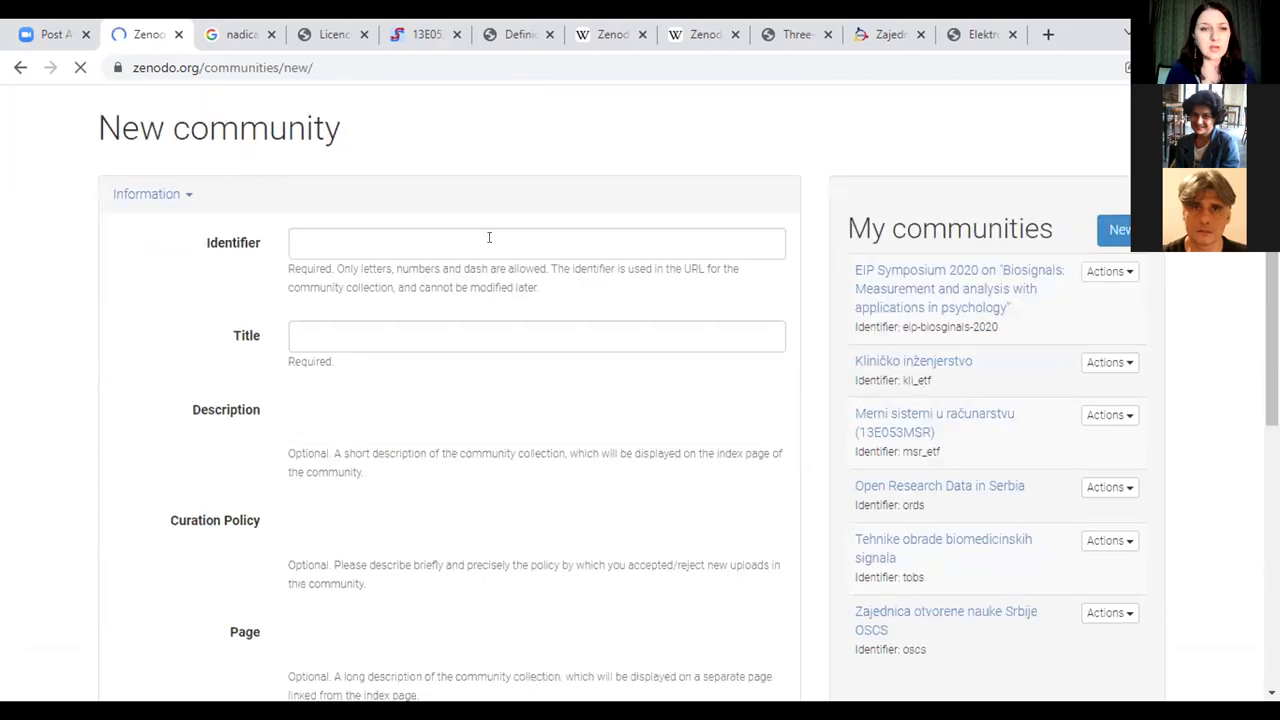
click(489, 237)
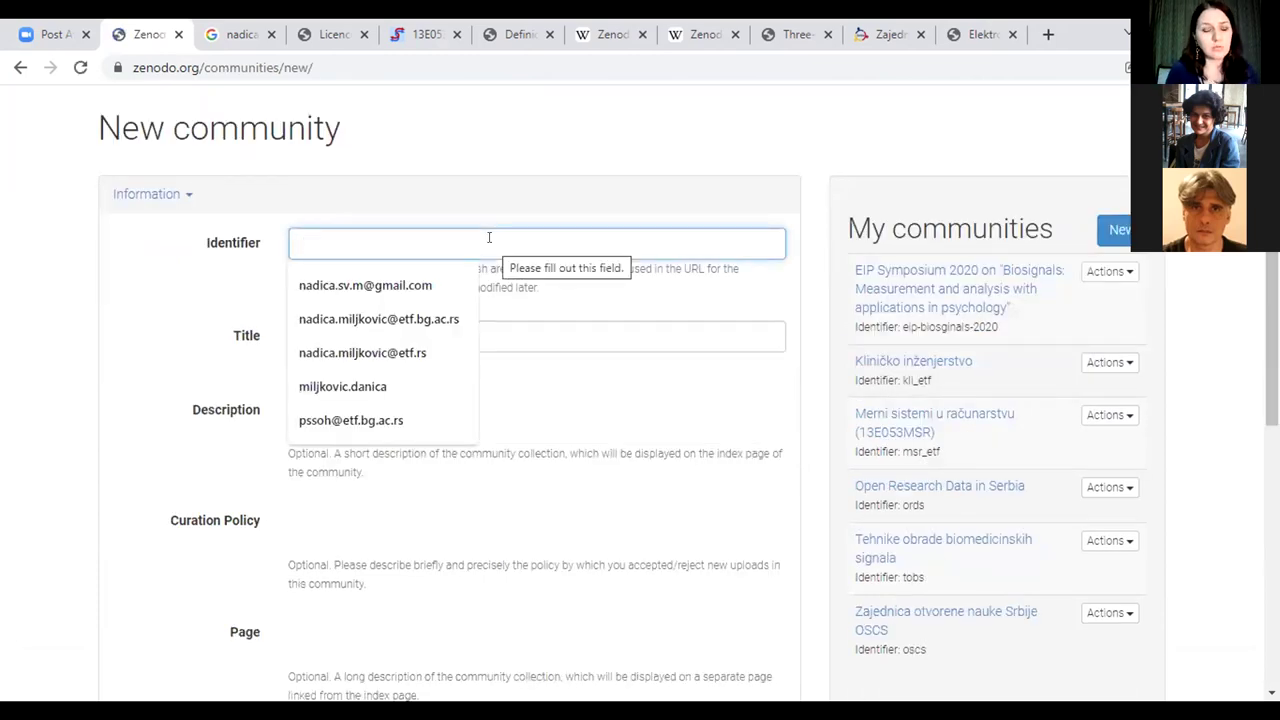
text(oscs)
click(44, 339)
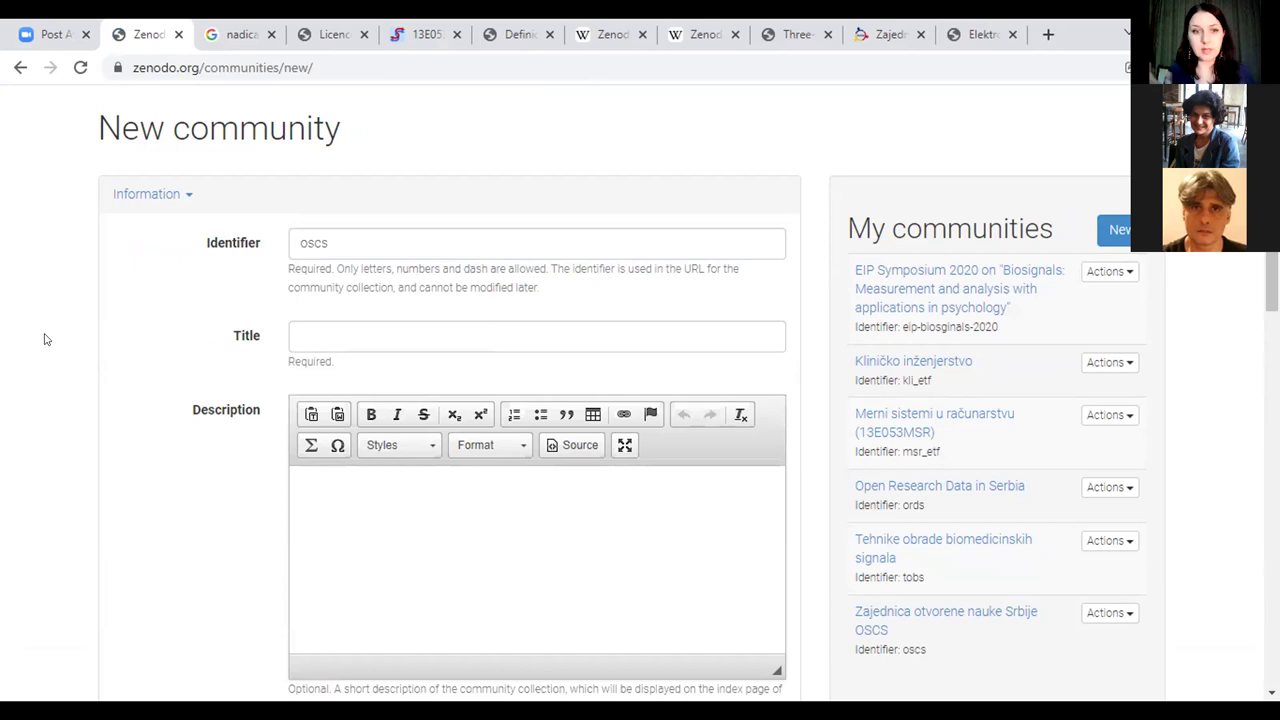
click(308, 330)
text(Zajednica )
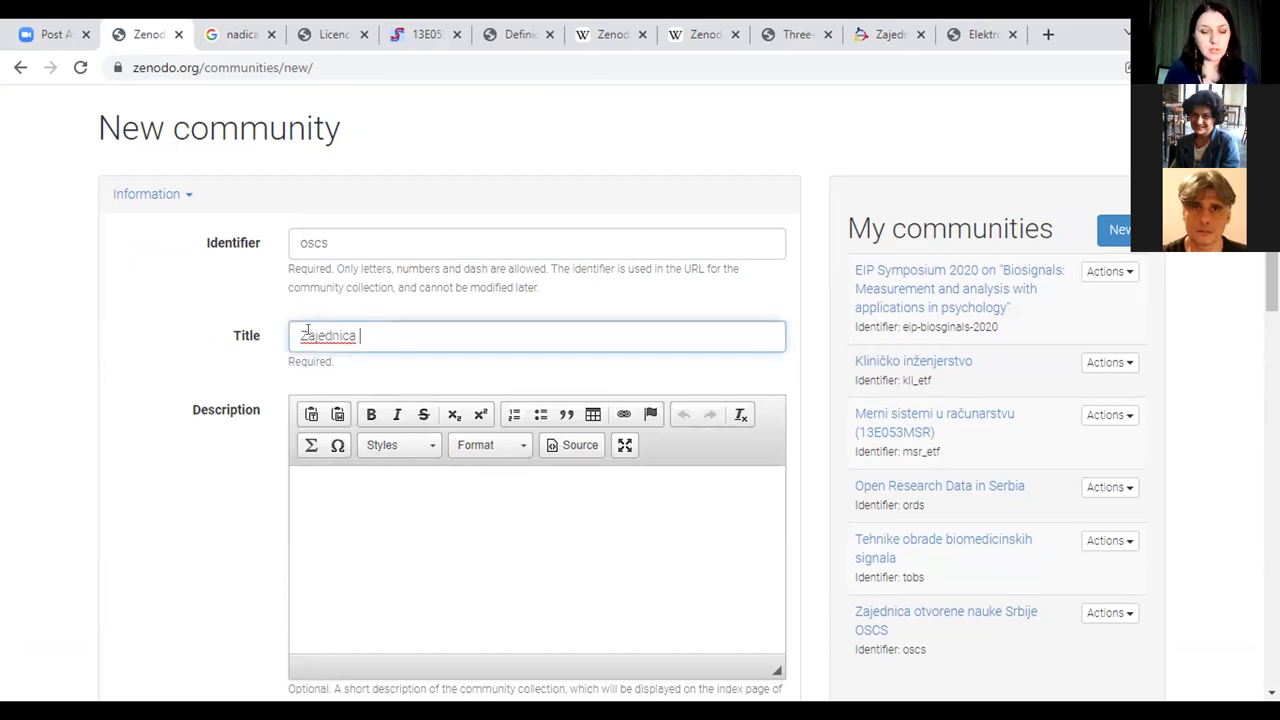
text(otvorene)
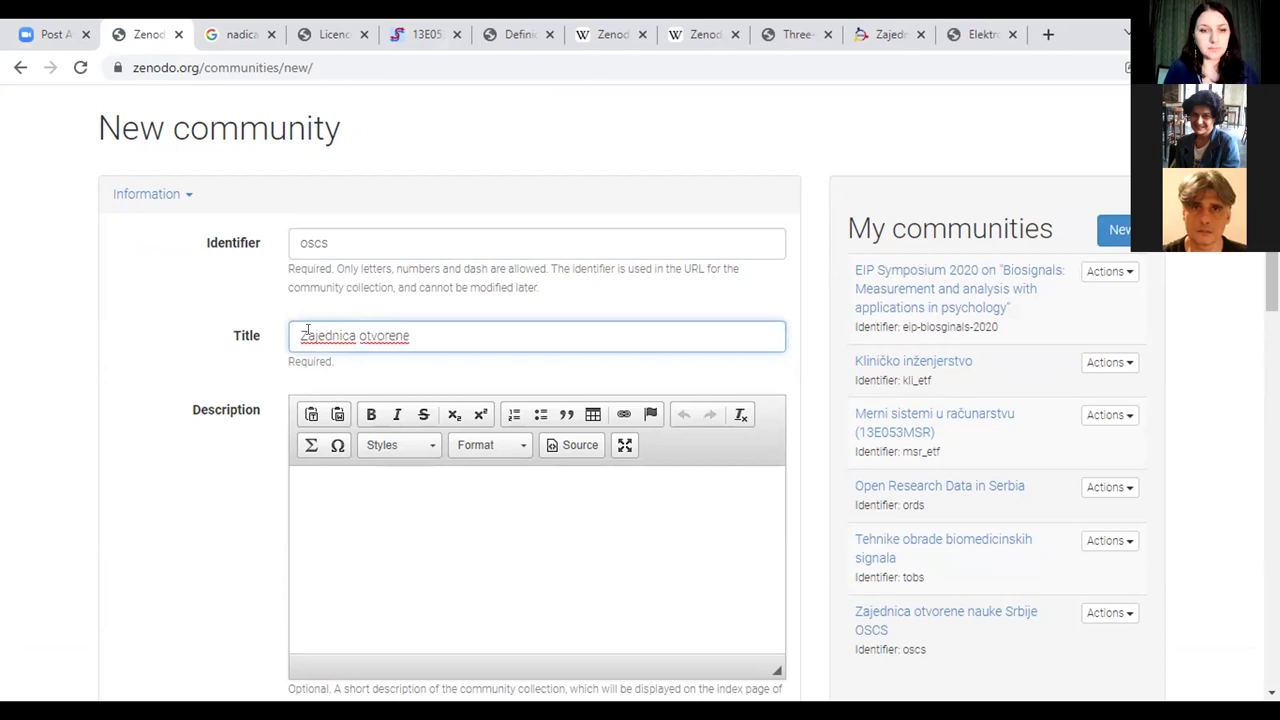
text( nauke Srbije)
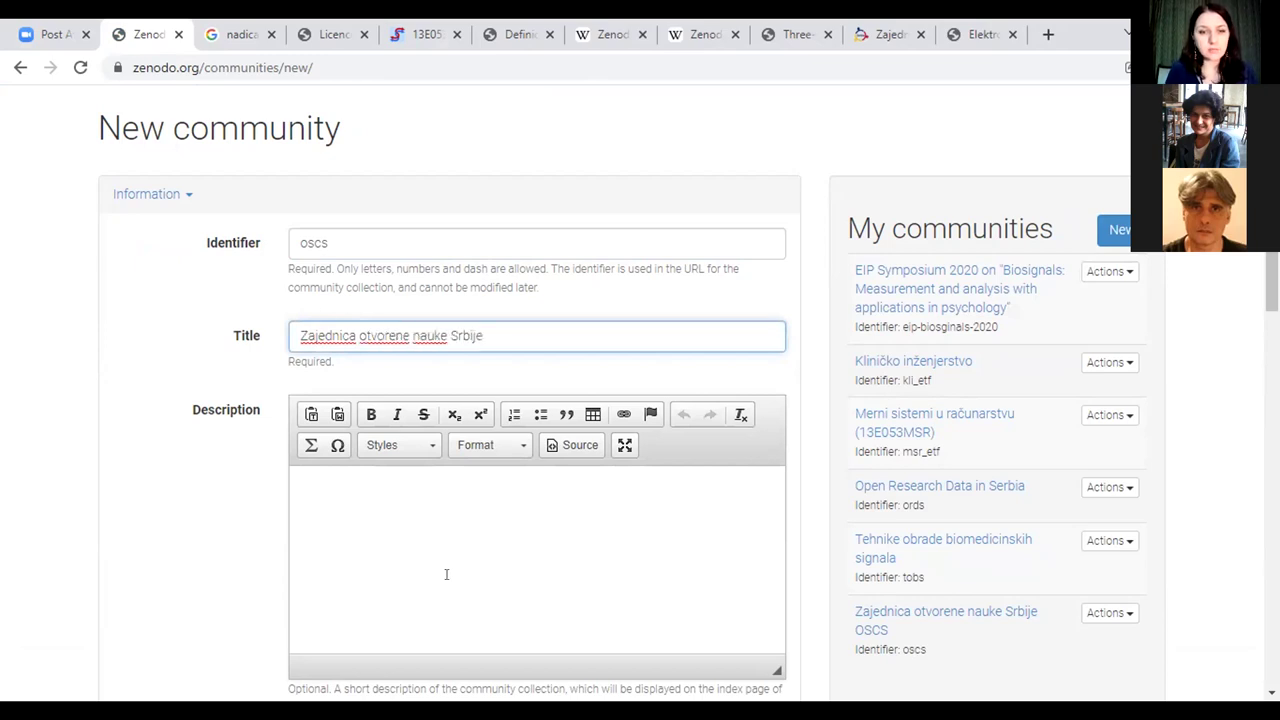
Step: Review the description, curation policy, page and logo fields of the new community form without filling them in
click(446, 574)
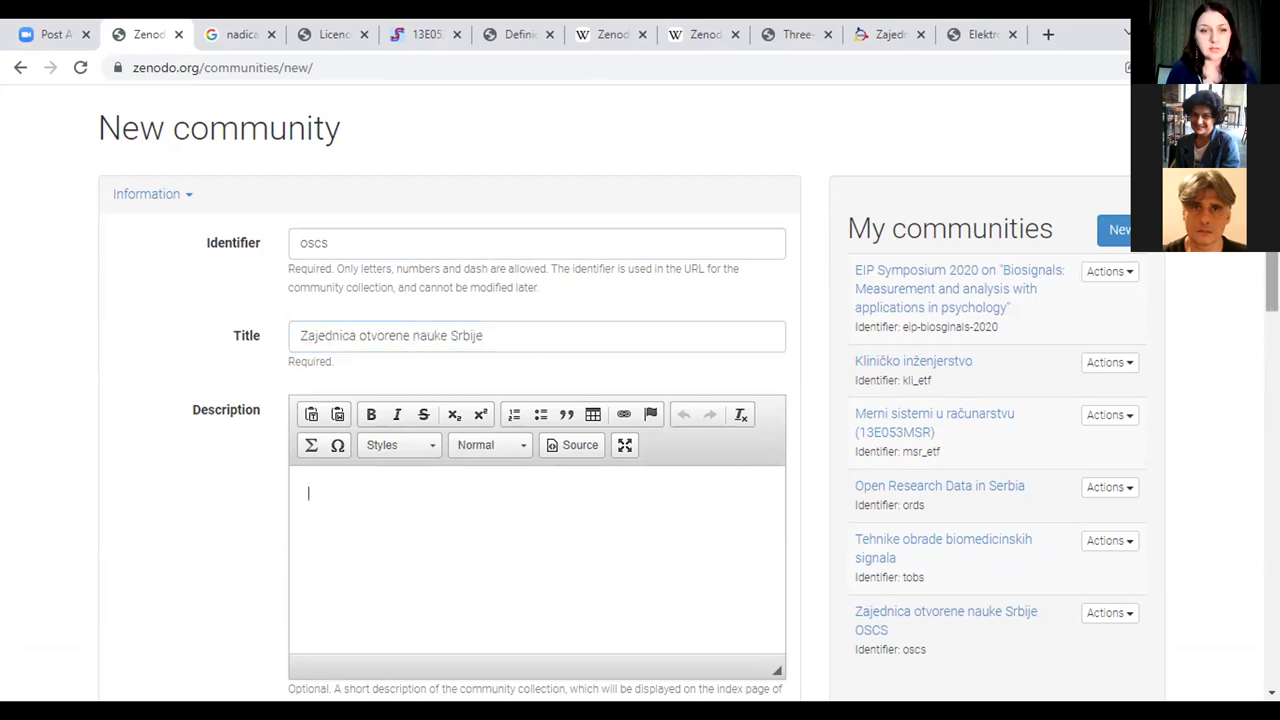
scroll(540, 450, down, 2)
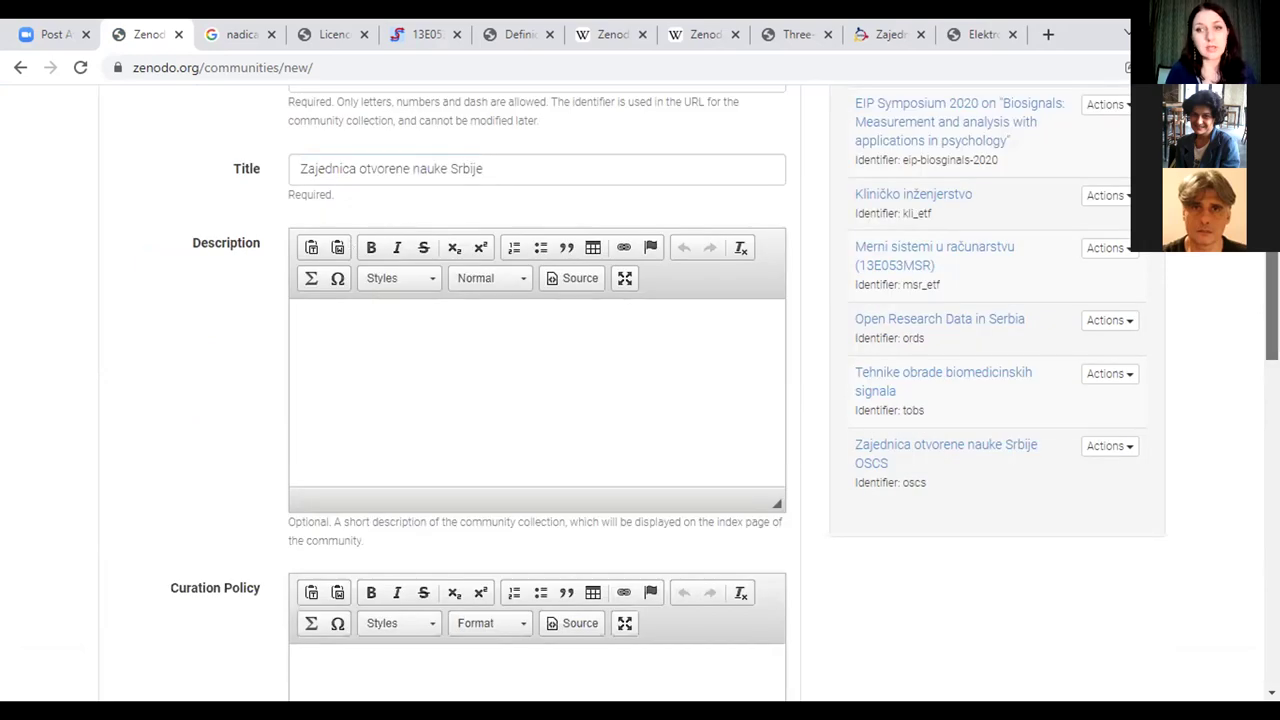
scroll(640, 400, down, 4)
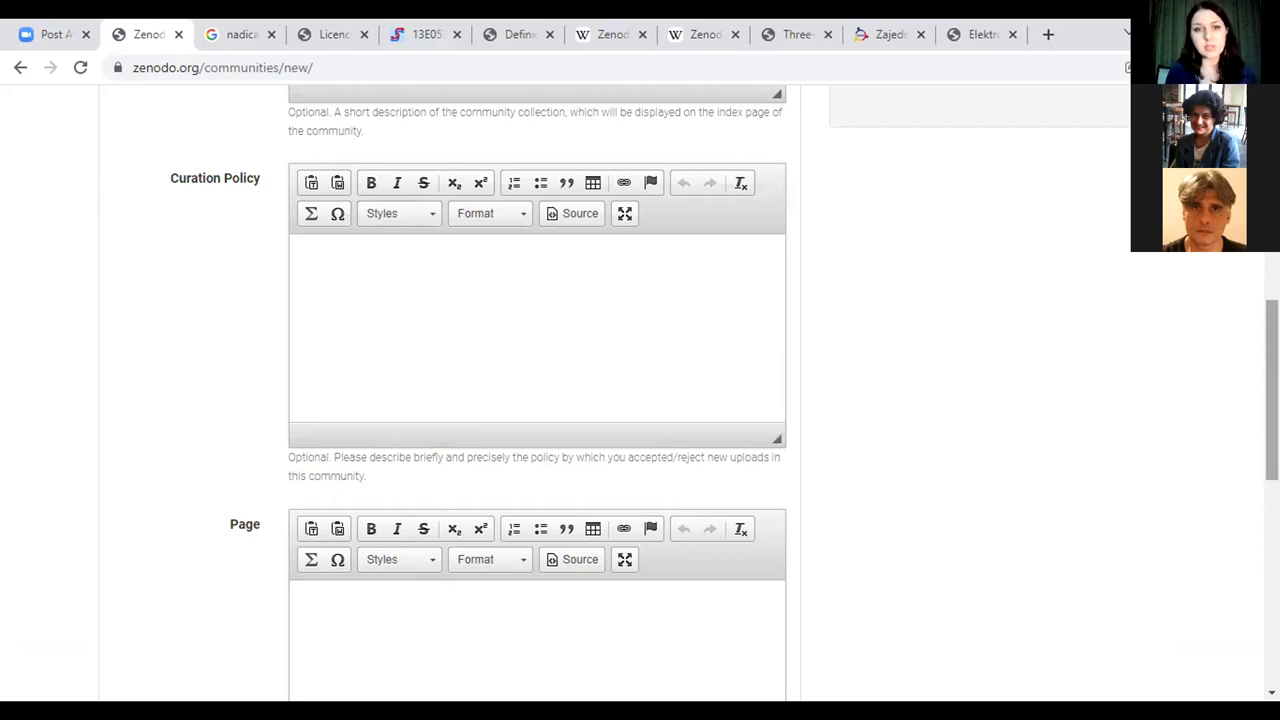
click(593, 300)
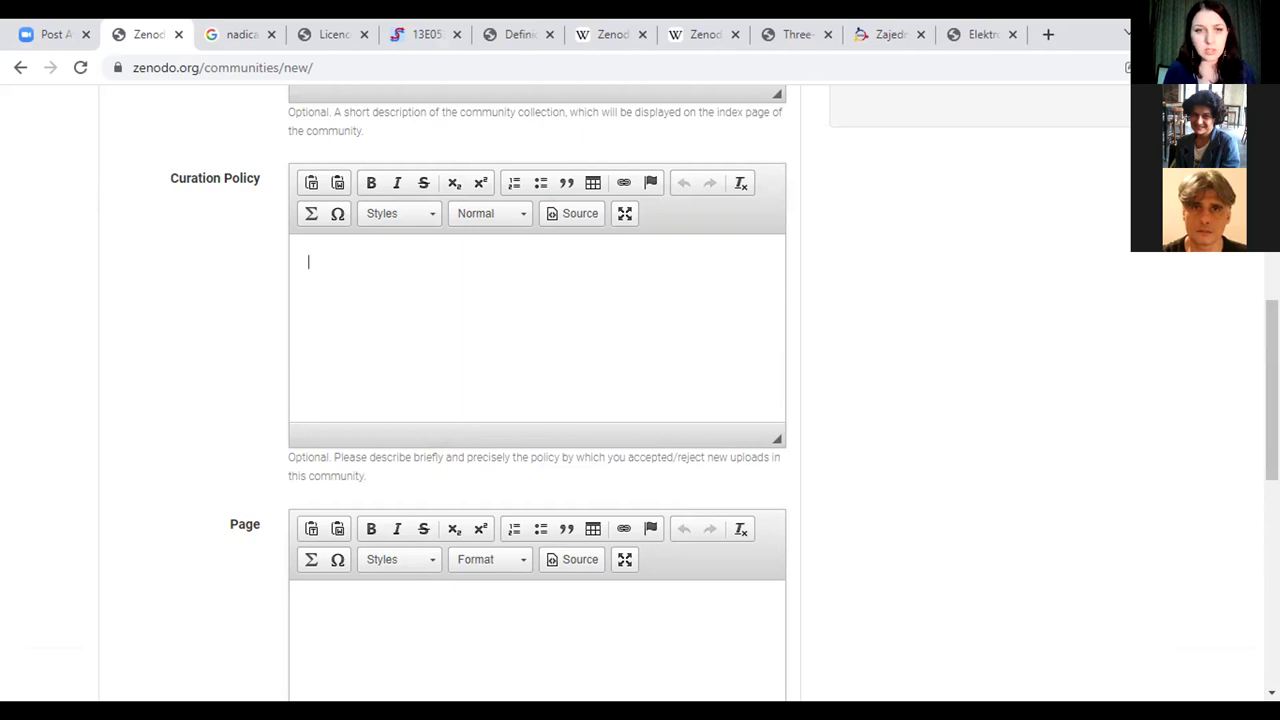
scroll(563, 414, down, 4)
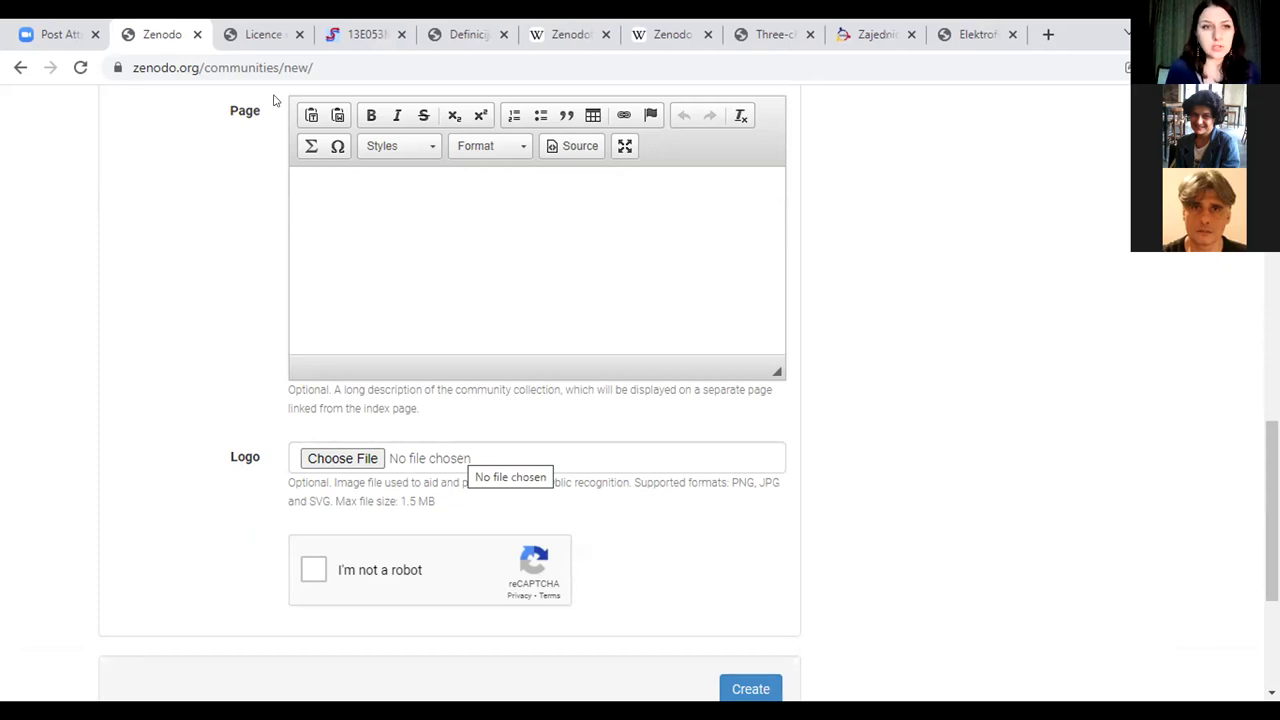
Step: Switch to the record on free software and open hardware licences and compare the DOI numbers of Version 2 and Version 1
key(ctrl+Tab)
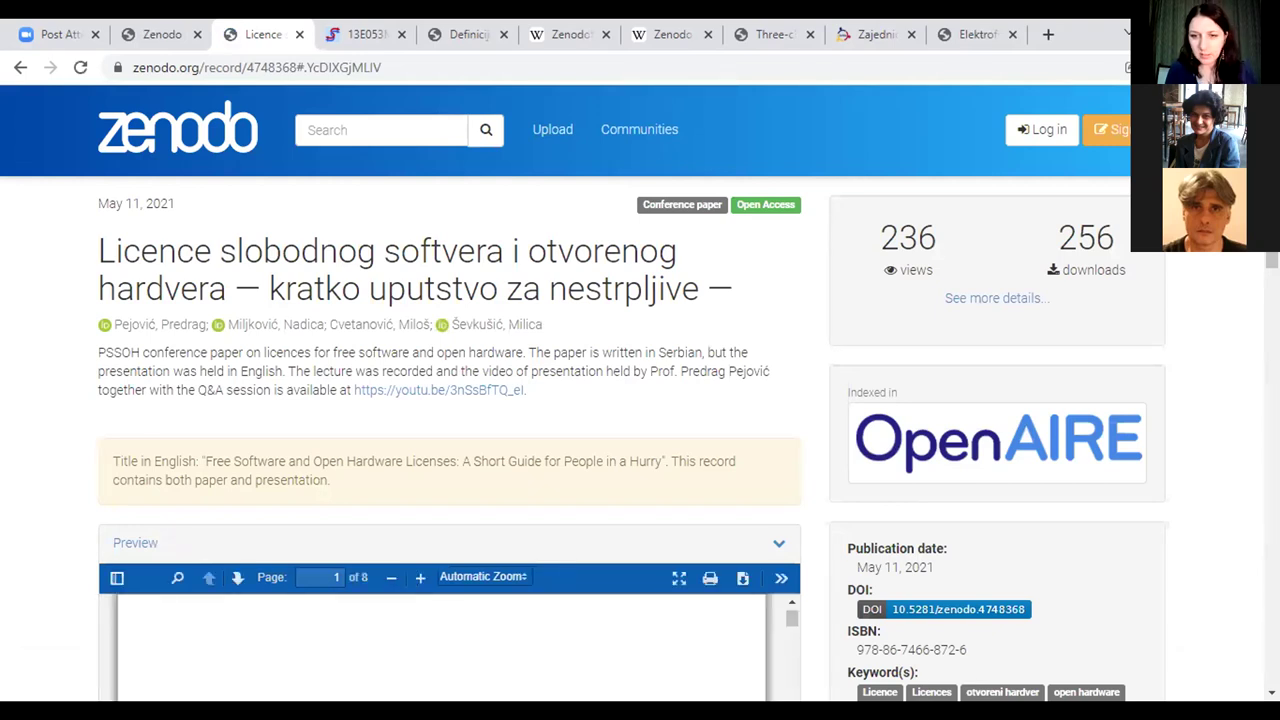
scroll(1015, 407, down, 10)
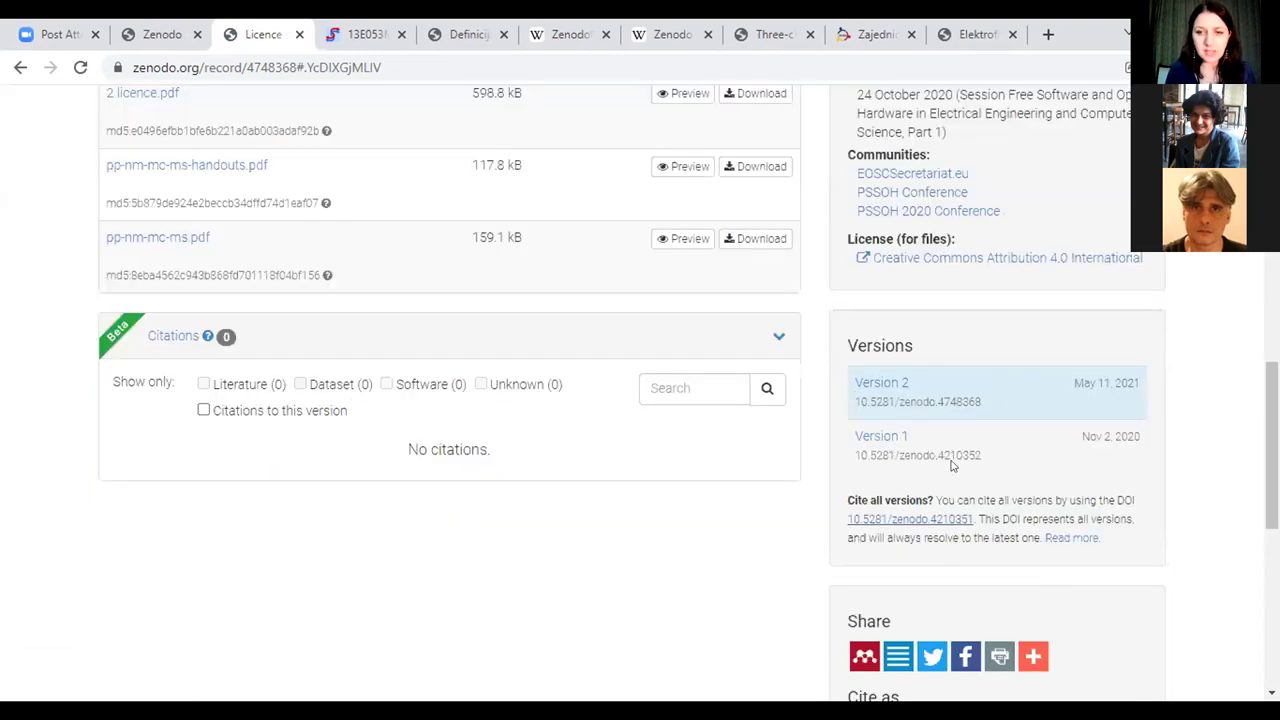
drag(970, 401, 942, 401)
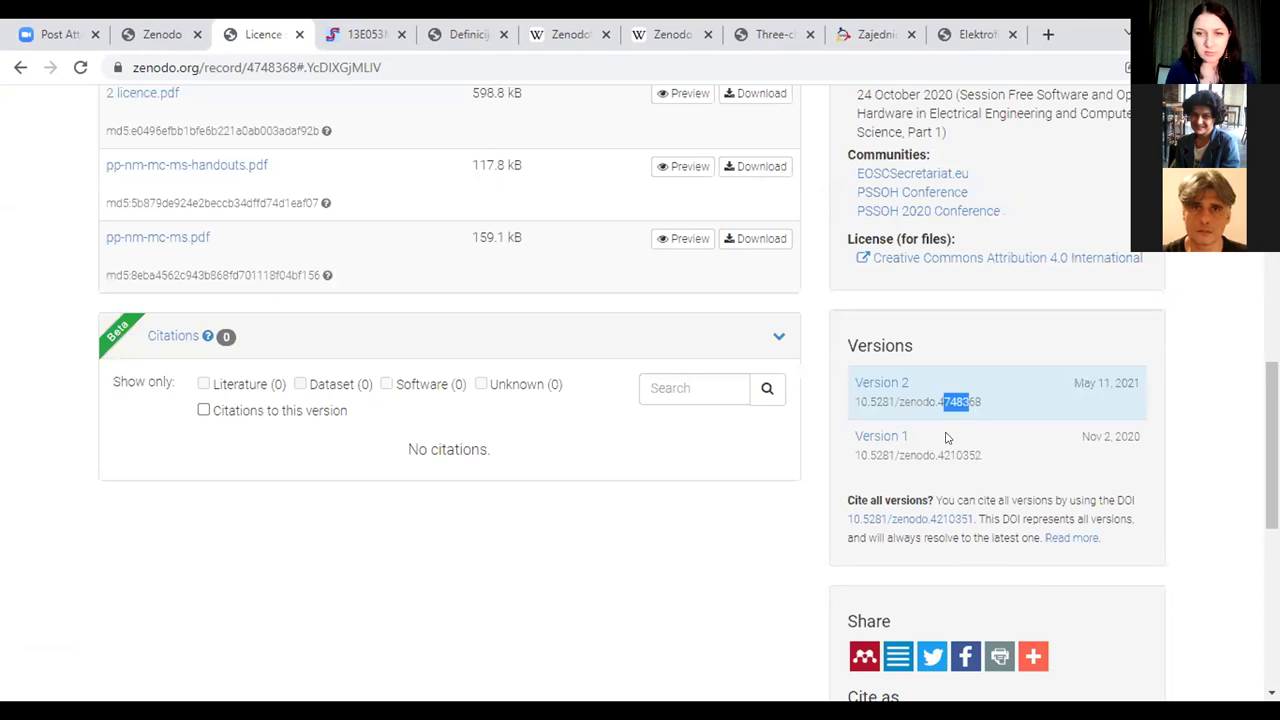
click(937, 449)
double_click(960, 455)
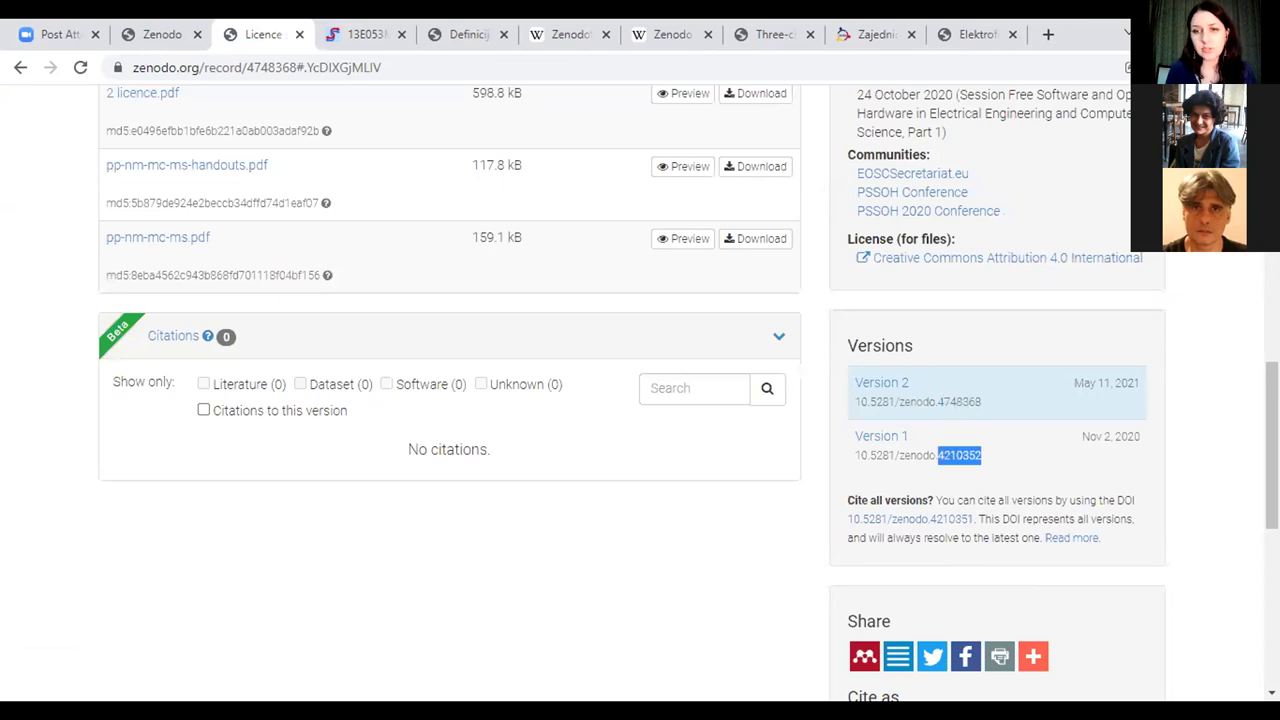
Step: Examine the licence record's files, communities, European Commission grant and ISBN in its metadata
scroll(900, 497, up, 3)
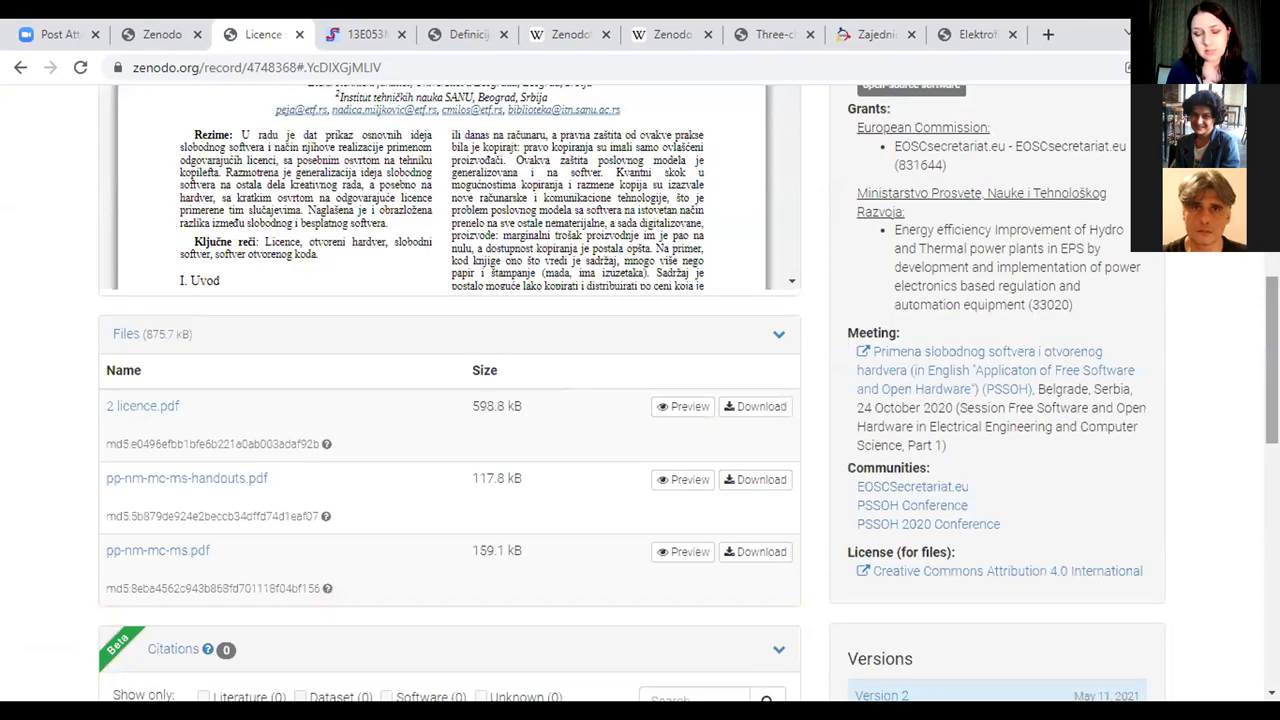
scroll(640, 400, down, 2)
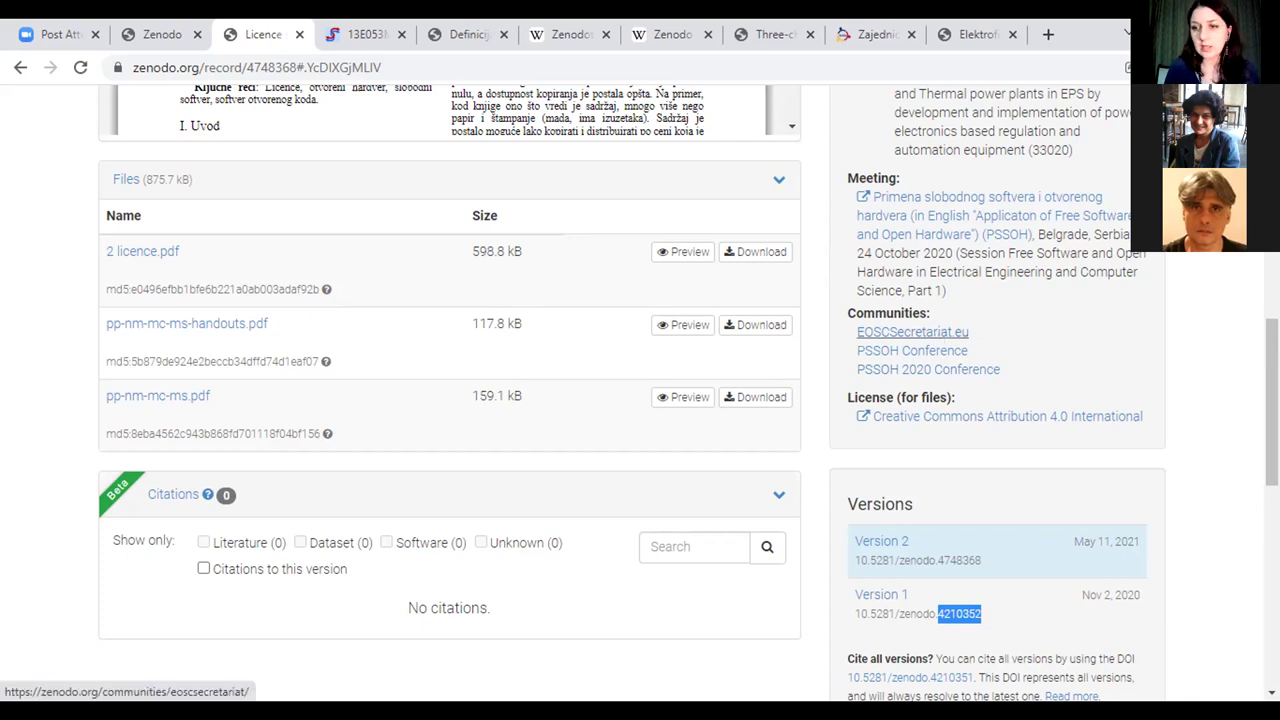
scroll(1190, 328, up, 3)
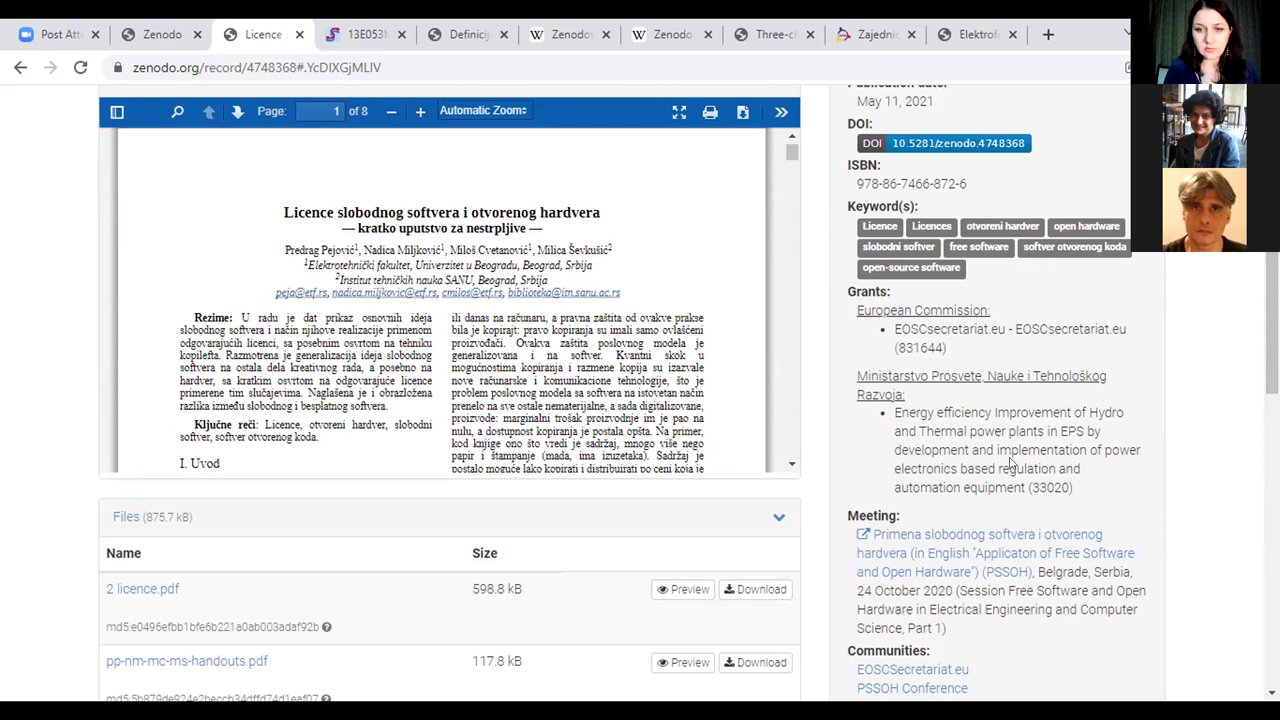
drag(998, 456, 973, 426)
click(897, 330)
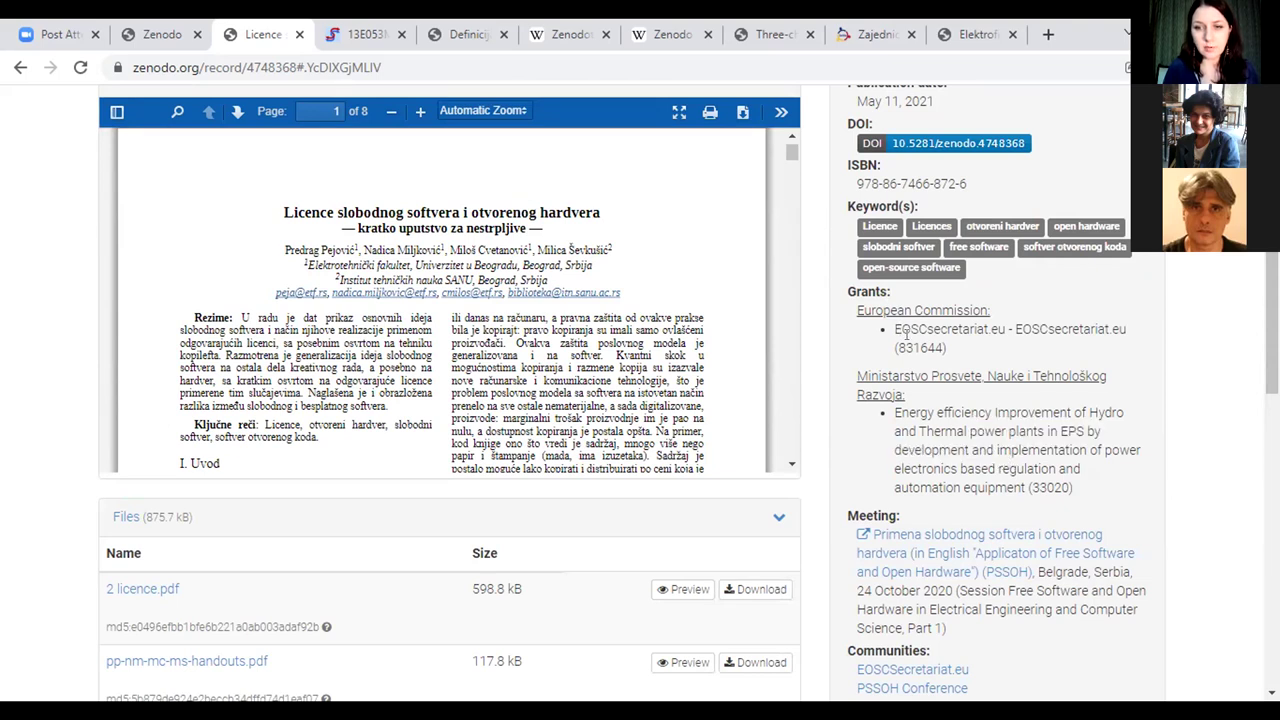
shift+click(918, 347)
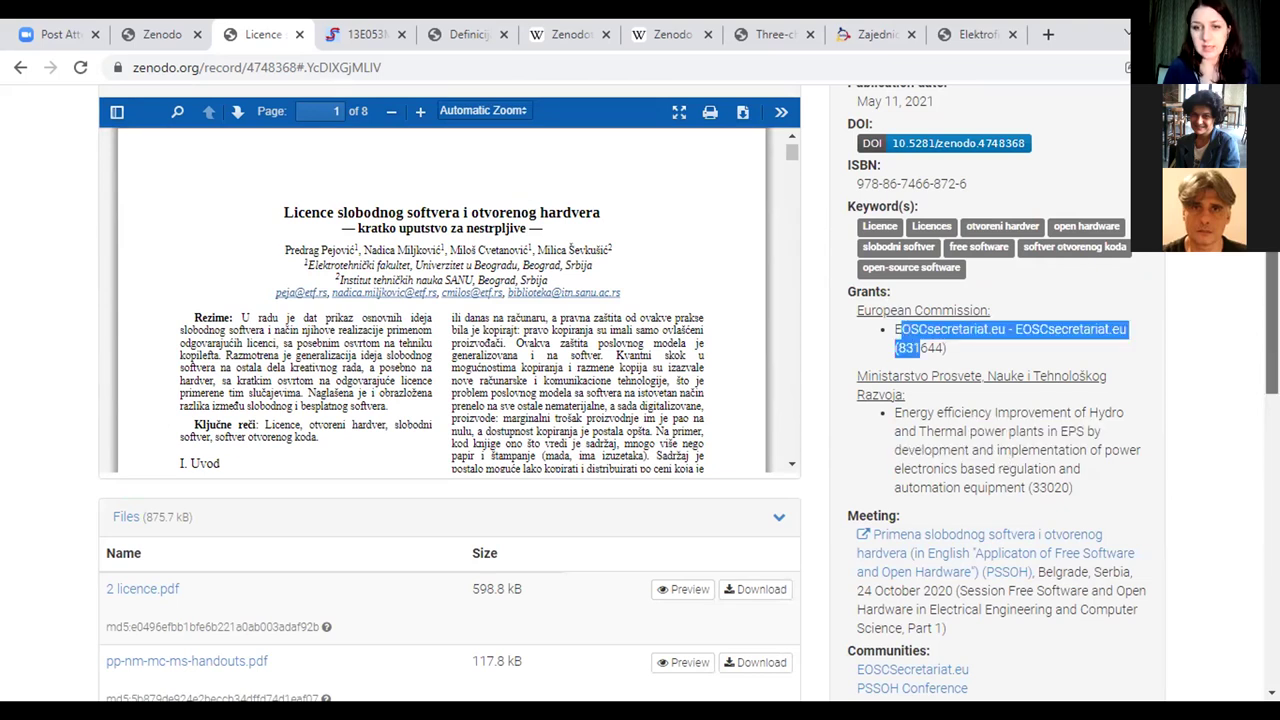
scroll(855, 390, up, 2)
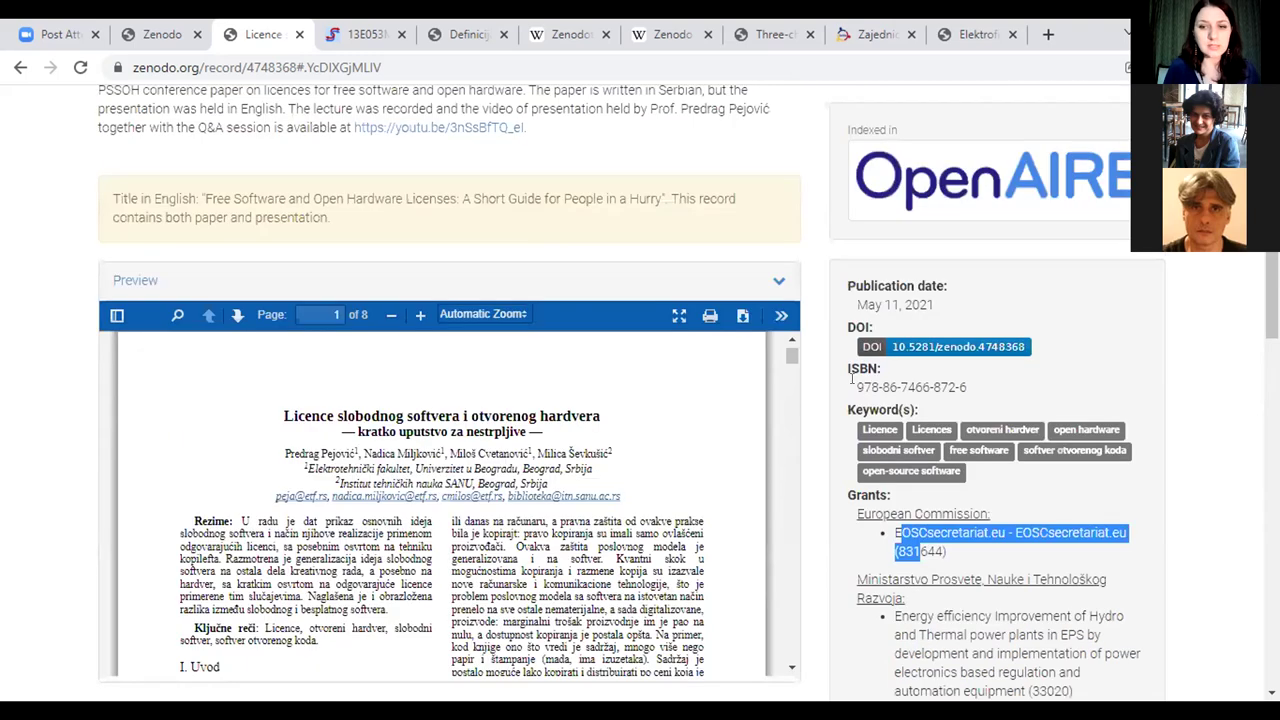
drag(856, 387, 981, 388)
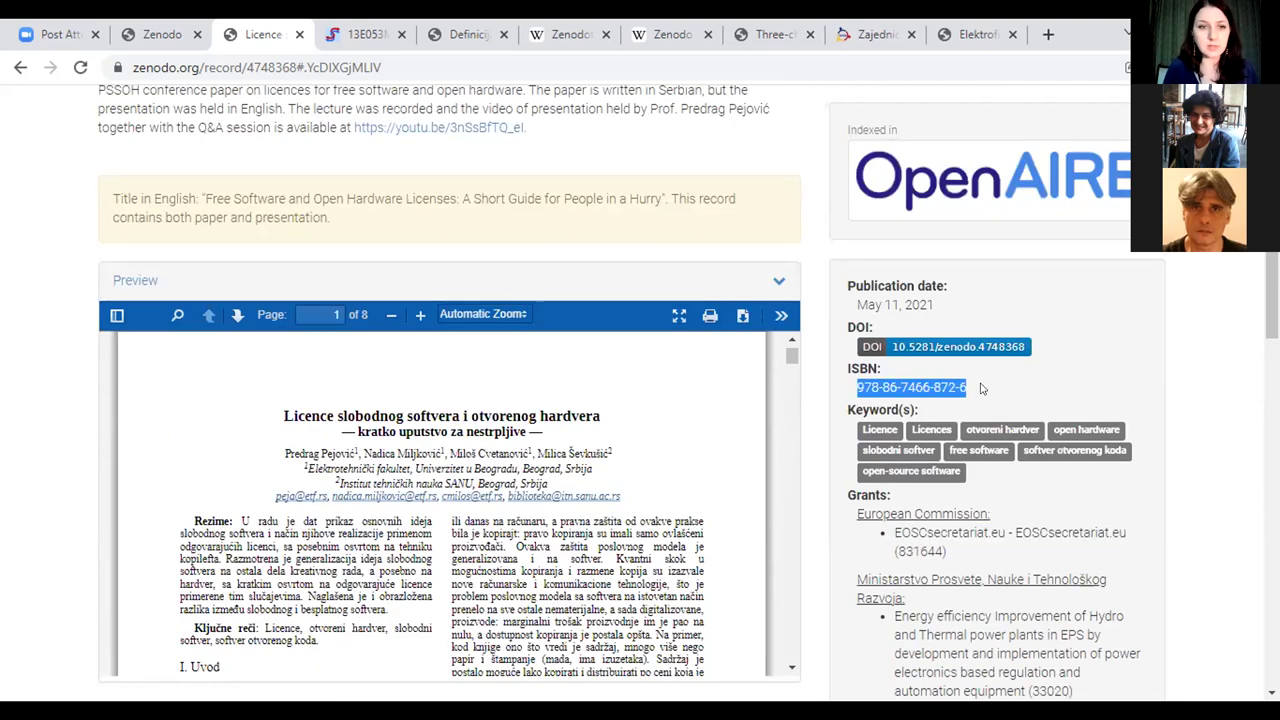